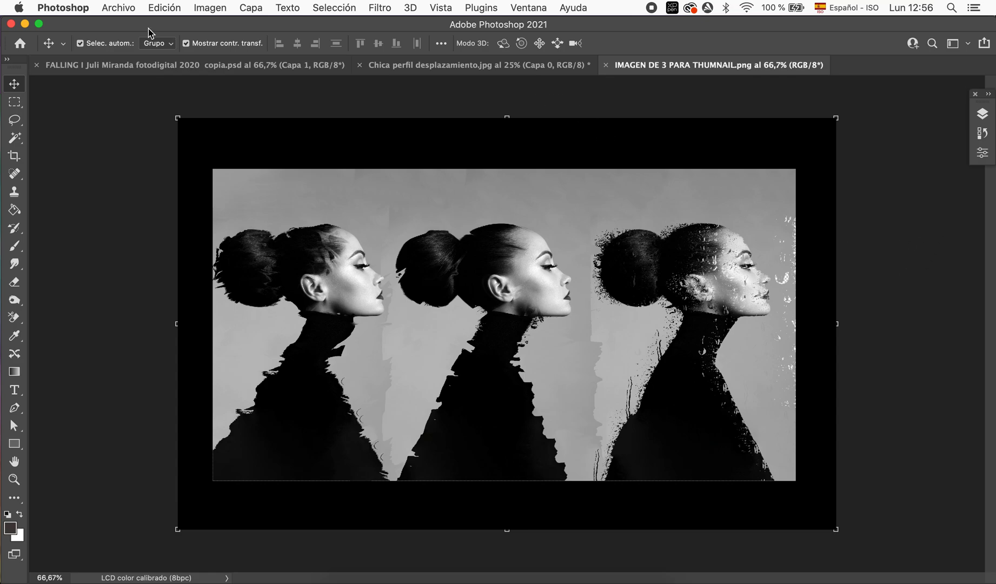
Make a blank 4500 × 3000 px, 72 ppi document using the Adobe RGB (1998) profile
{"action": "left_click", "coordinate": [123, 14]}
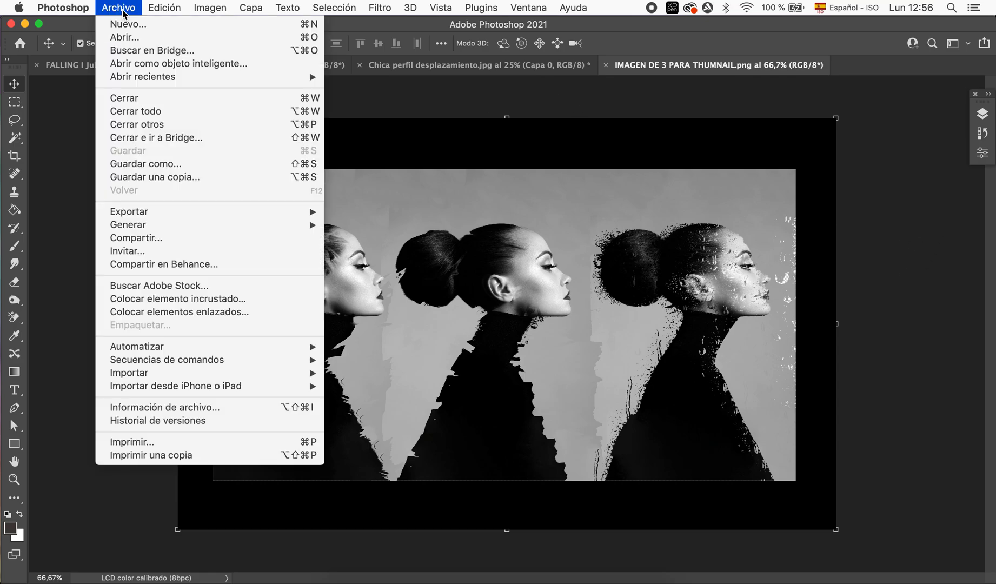
{"action": "left_click", "coordinate": [135, 27]}
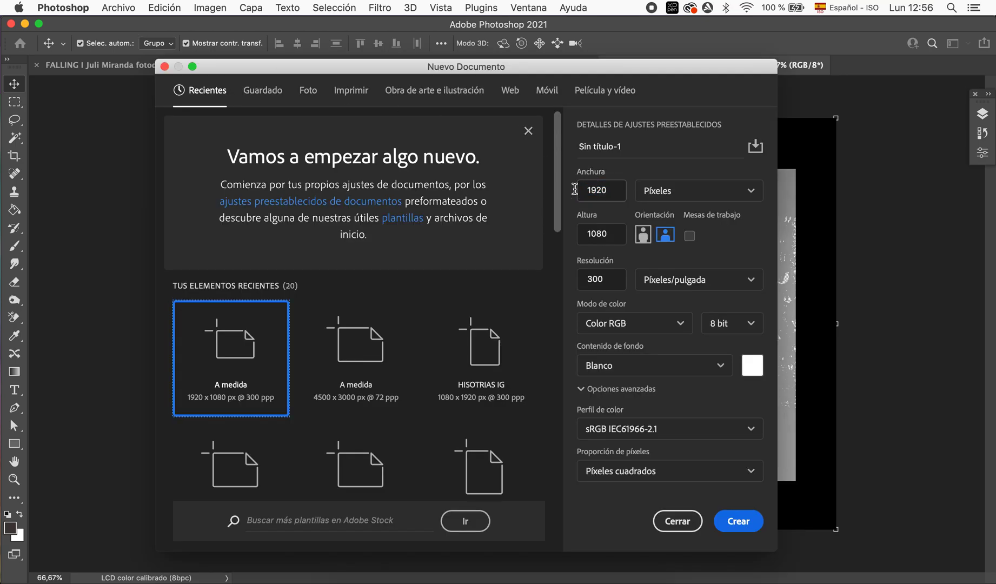
{"action": "double_click", "coordinate": [609, 188]}
{"action": "type", "text": "4500"}
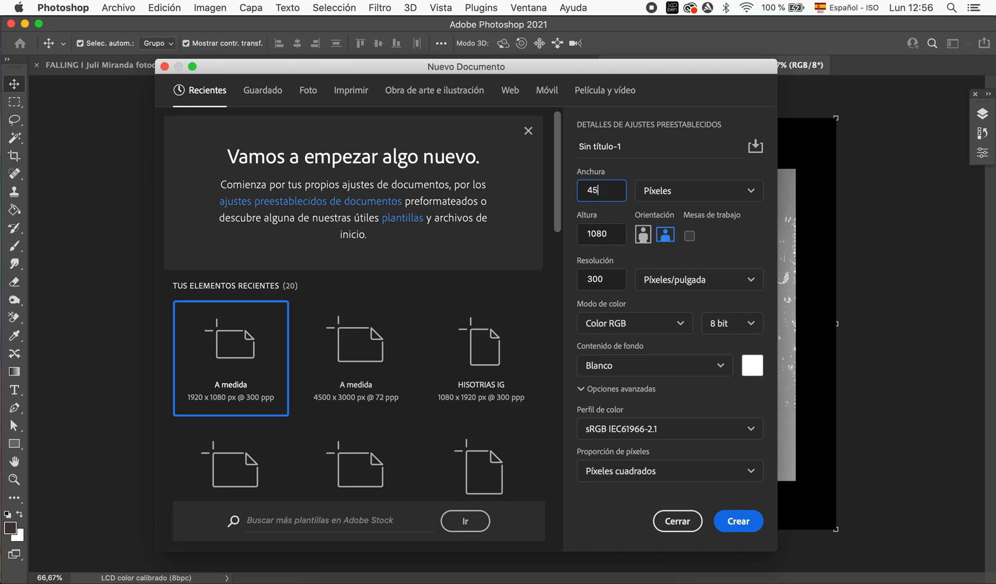
{"action": "double_click", "coordinate": [611, 236]}
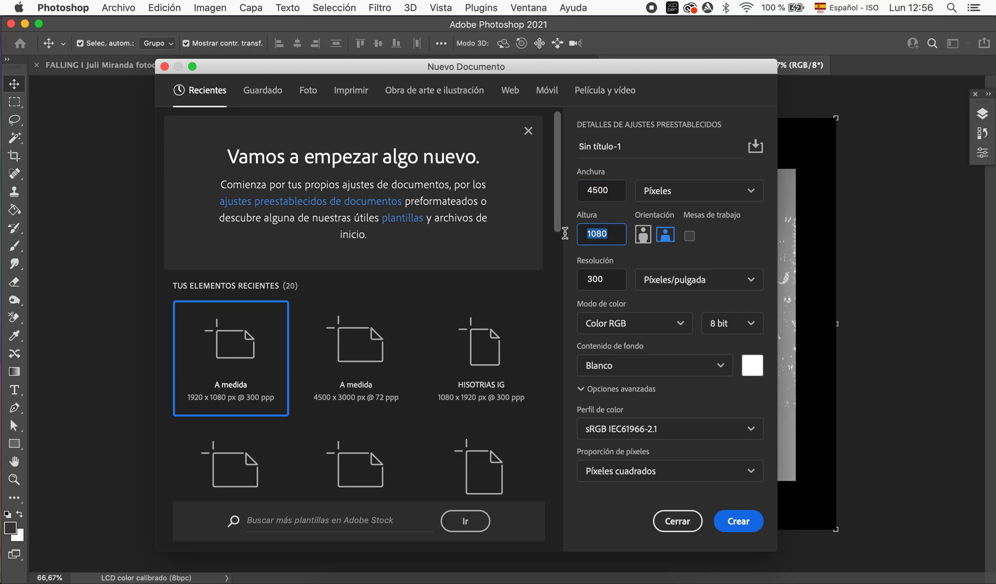
{"action": "type", "text": "3000"}
{"action": "double_click", "coordinate": [583, 280]}
{"action": "type", "text": "72"}
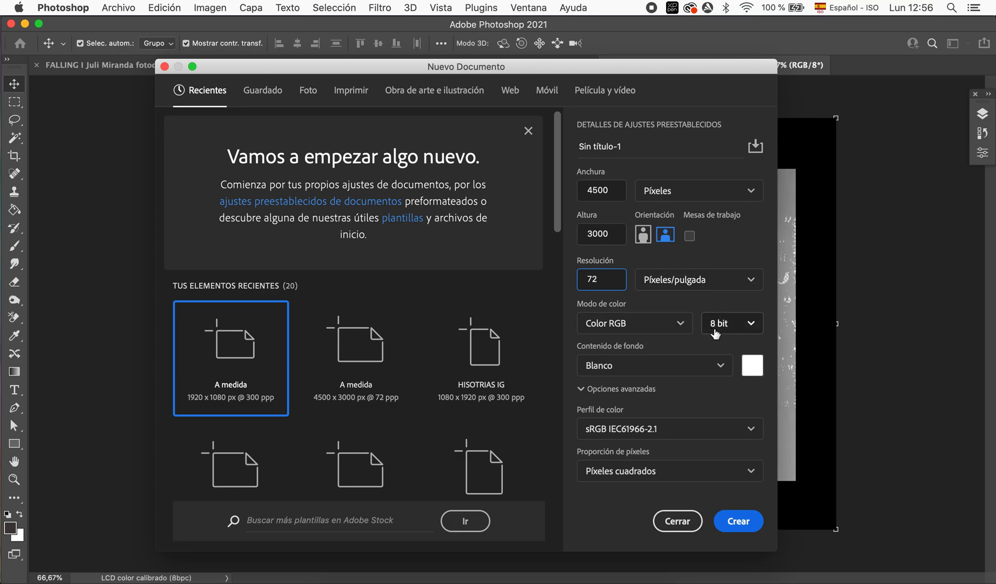
{"action": "left_click", "coordinate": [695, 437]}
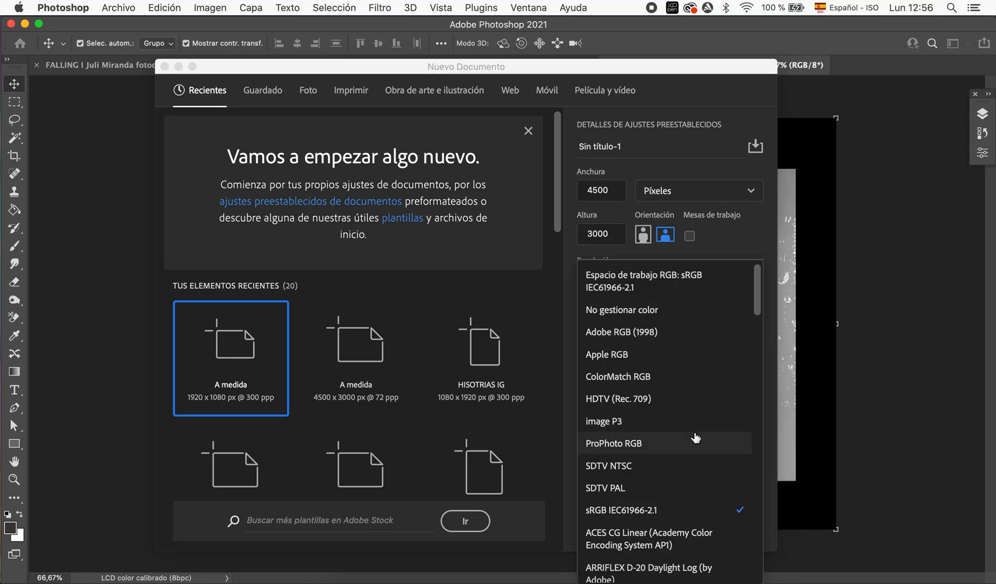
{"action": "left_click", "coordinate": [696, 331]}
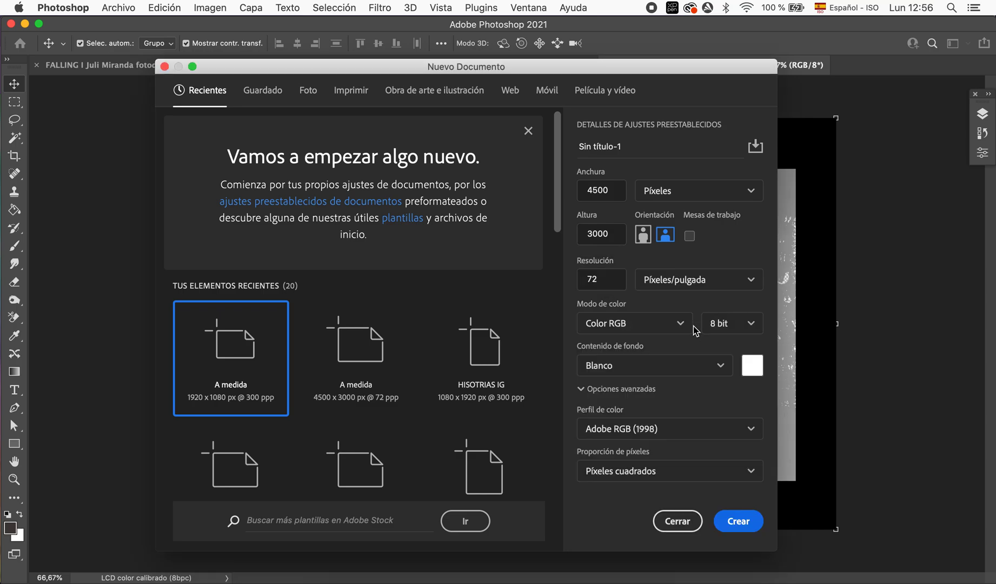
{"action": "left_click", "coordinate": [741, 522]}
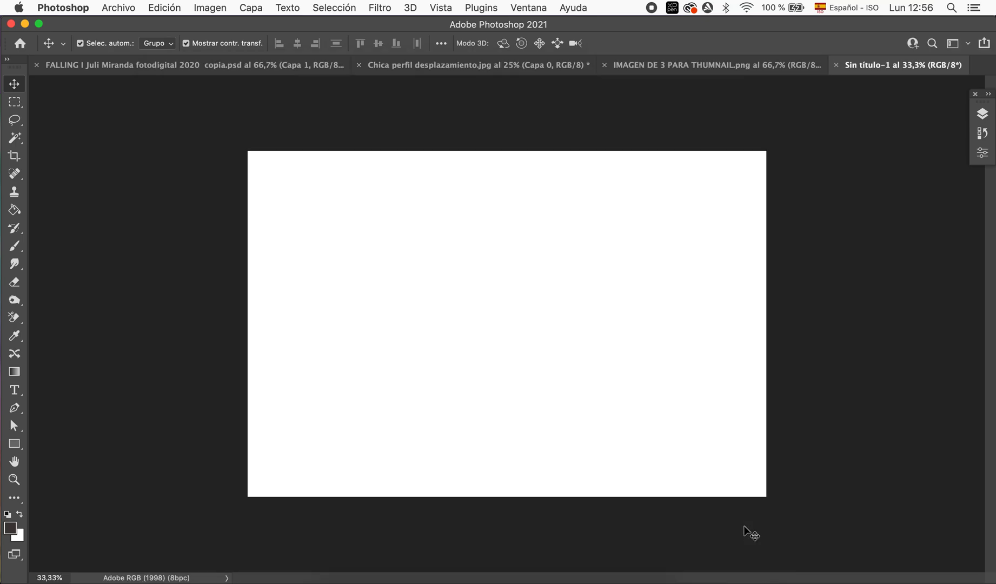
Place textura vidrio mojado.jpg as an embedded layer and show the Layers panel
{"action": "left_click", "coordinate": [120, 8]}
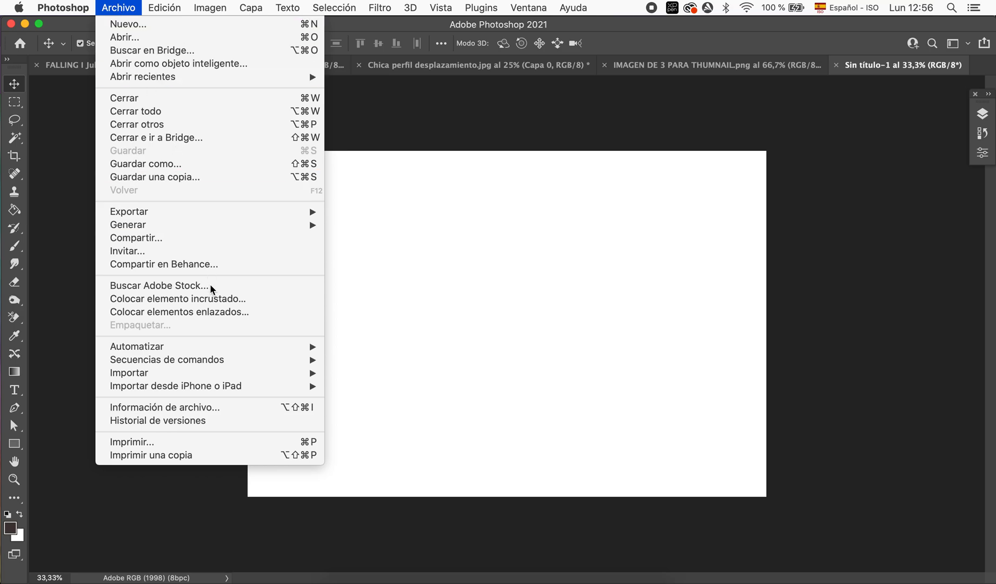
{"action": "left_click", "coordinate": [214, 300]}
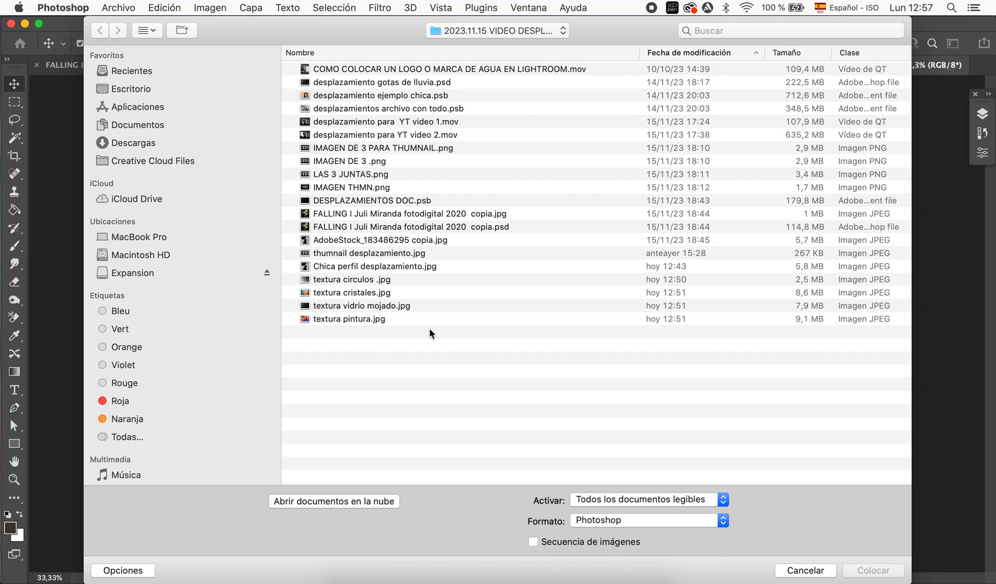
{"action": "left_click", "coordinate": [372, 309]}
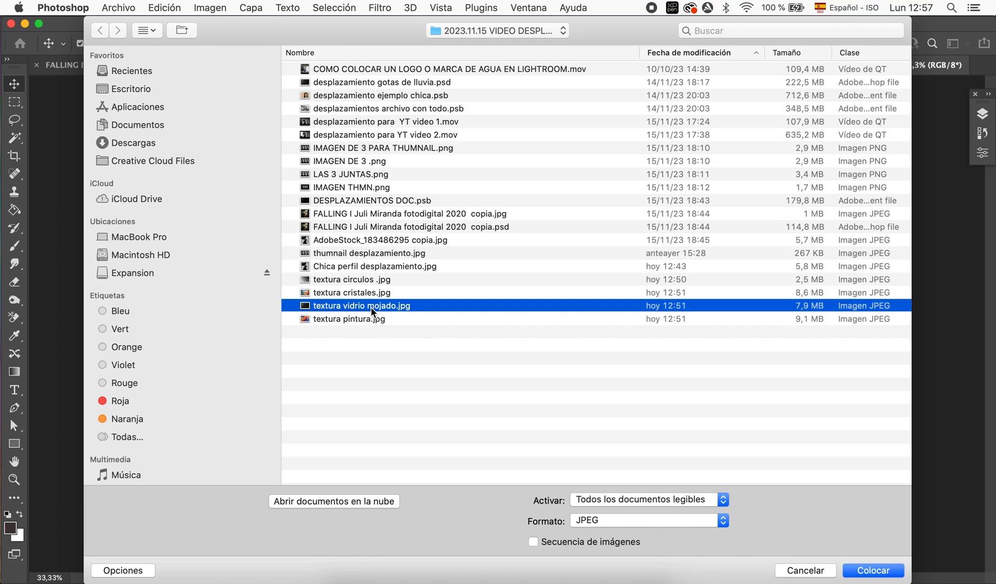
{"action": "left_click", "coordinate": [869, 562]}
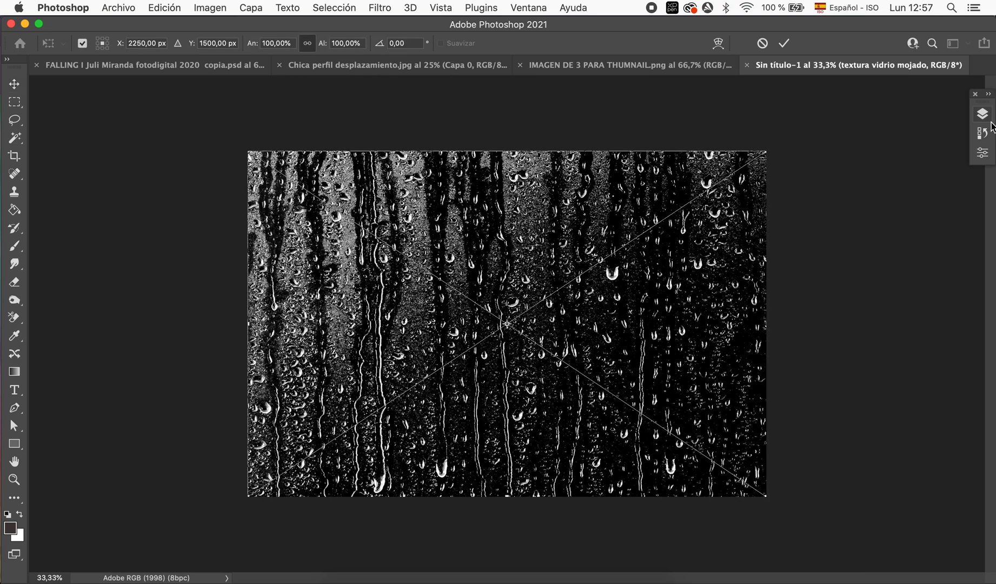
{"action": "left_click", "coordinate": [982, 113]}
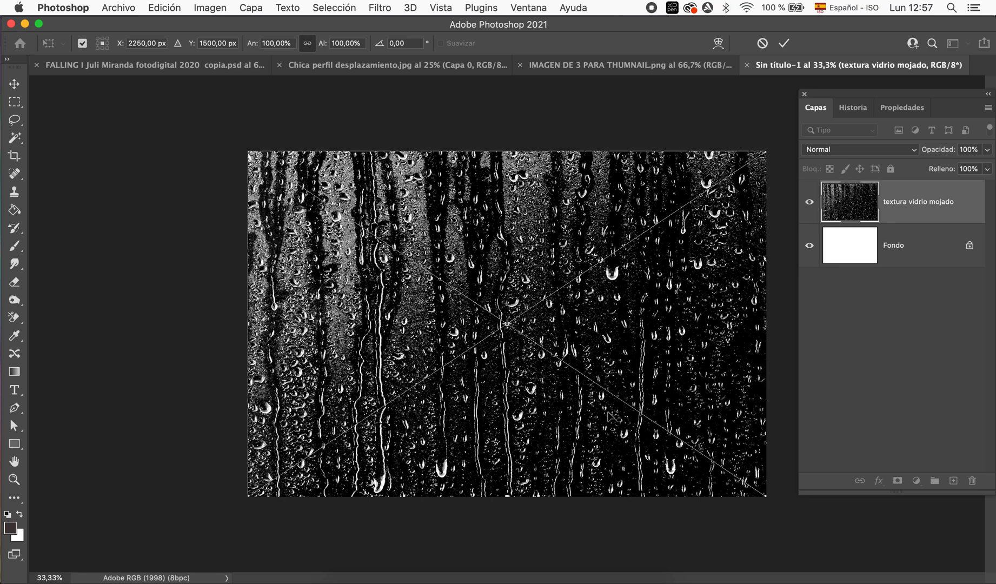
Commit the texture and add a Levels adjustment with input levels 11 and 246
{"action": "key", "text": "Return"}
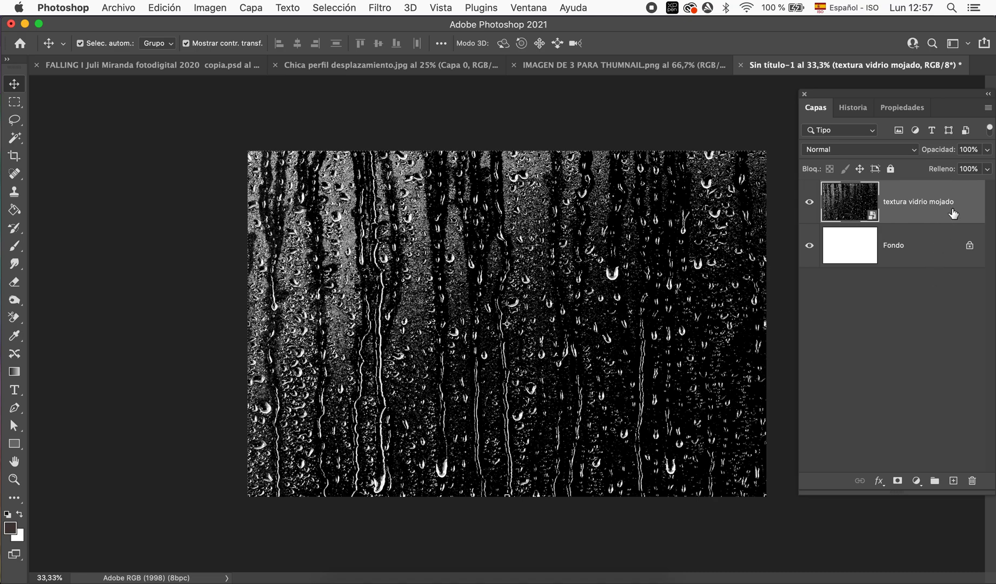
{"action": "left_click", "coordinate": [916, 480]}
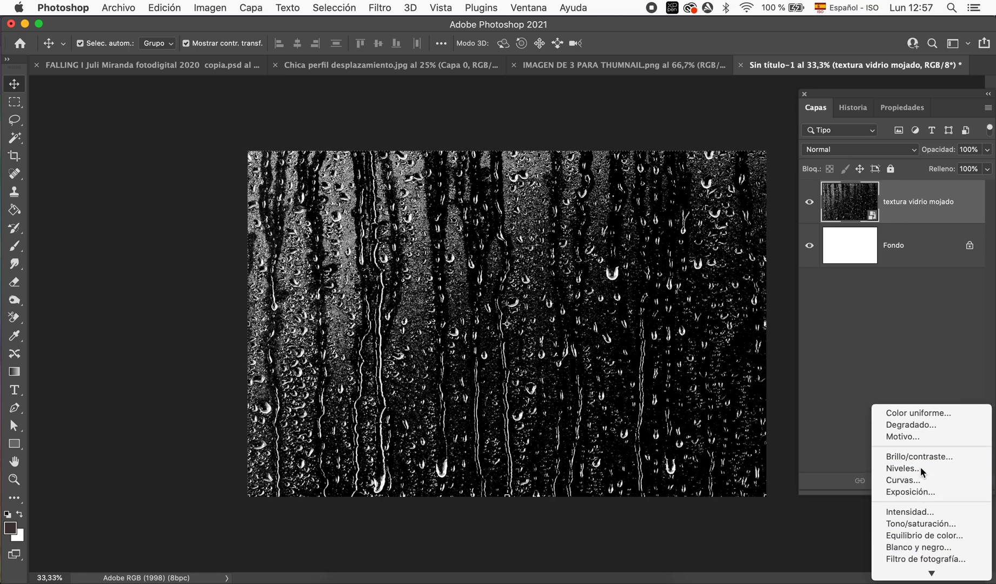
{"action": "left_click", "coordinate": [921, 468]}
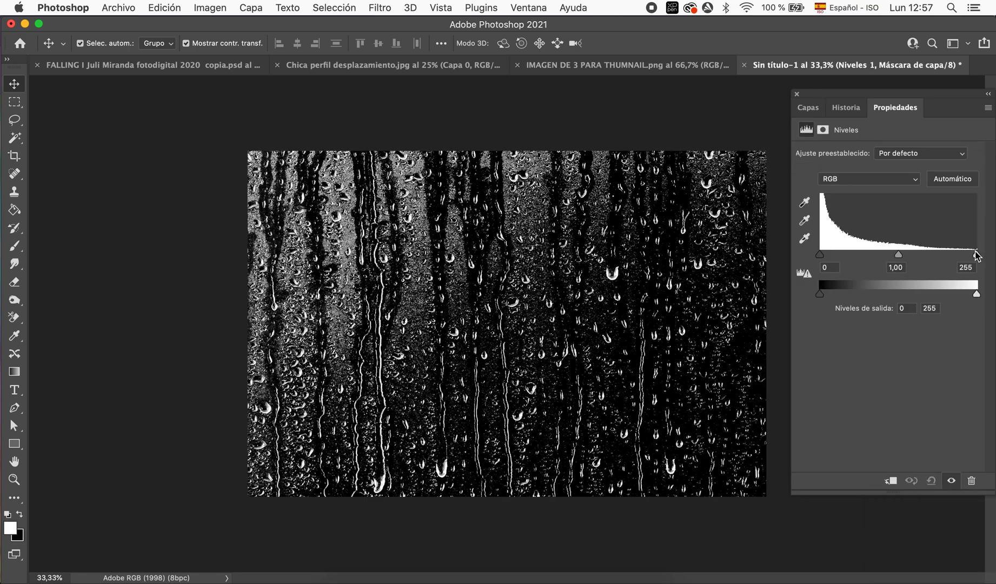
{"action": "left_click_drag", "start_coordinate": [976, 255], "coordinate": [971, 254]}
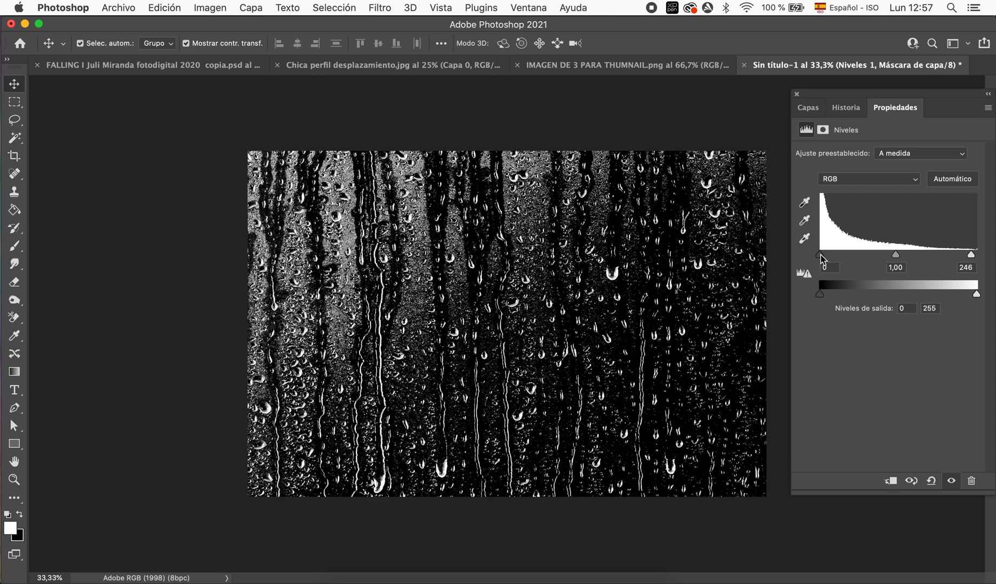
{"action": "left_click_drag", "start_coordinate": [821, 255], "coordinate": [827, 255]}
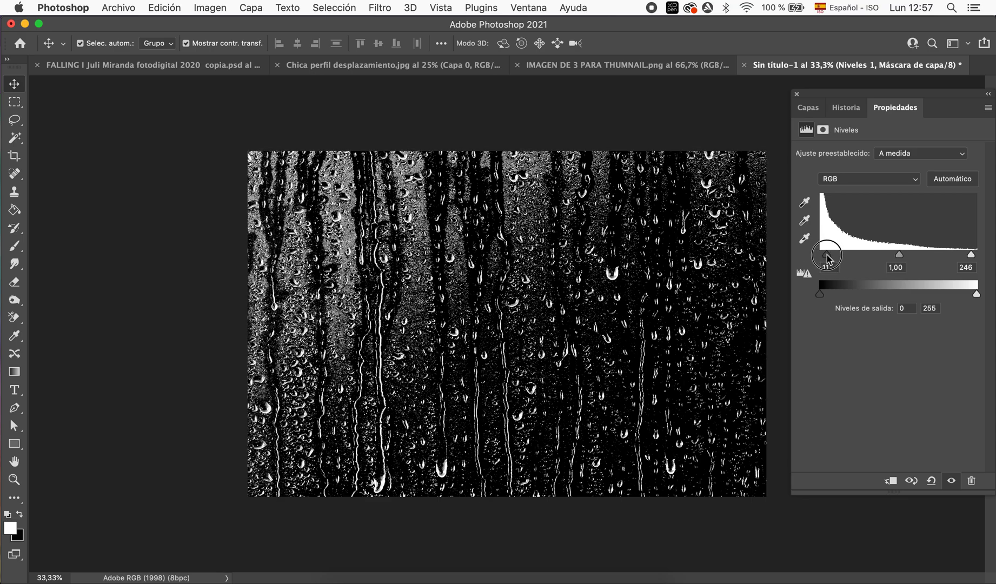
Merge the texture and Levels layers into a single Niveles 1 layer
{"action": "left_click", "coordinate": [808, 107]}
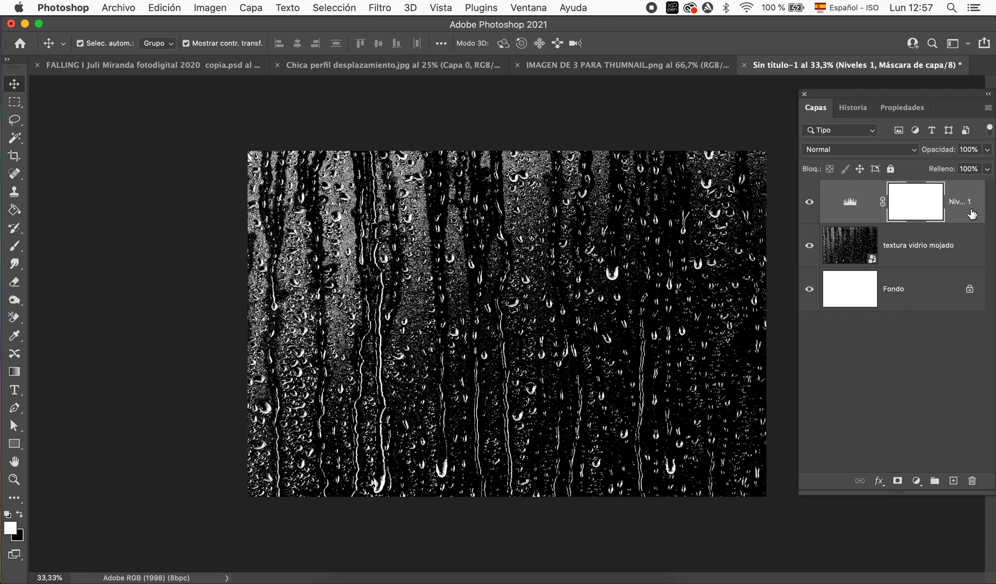
{"action": "left_click", "coordinate": [957, 252]}
{"action": "left_click", "coordinate": [960, 217]}
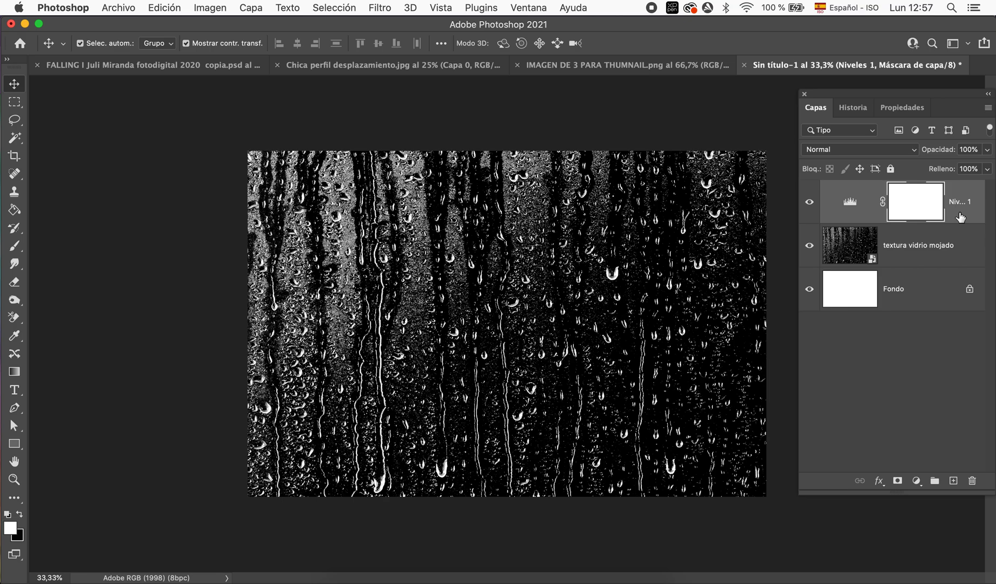
{"action": "right_click", "coordinate": [955, 241]}
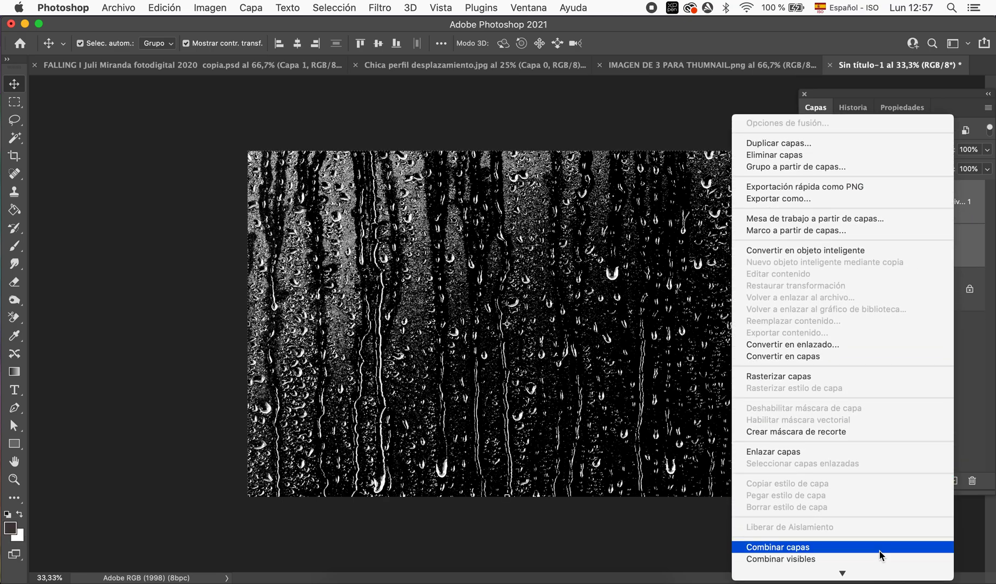
{"action": "left_click", "coordinate": [868, 512]}
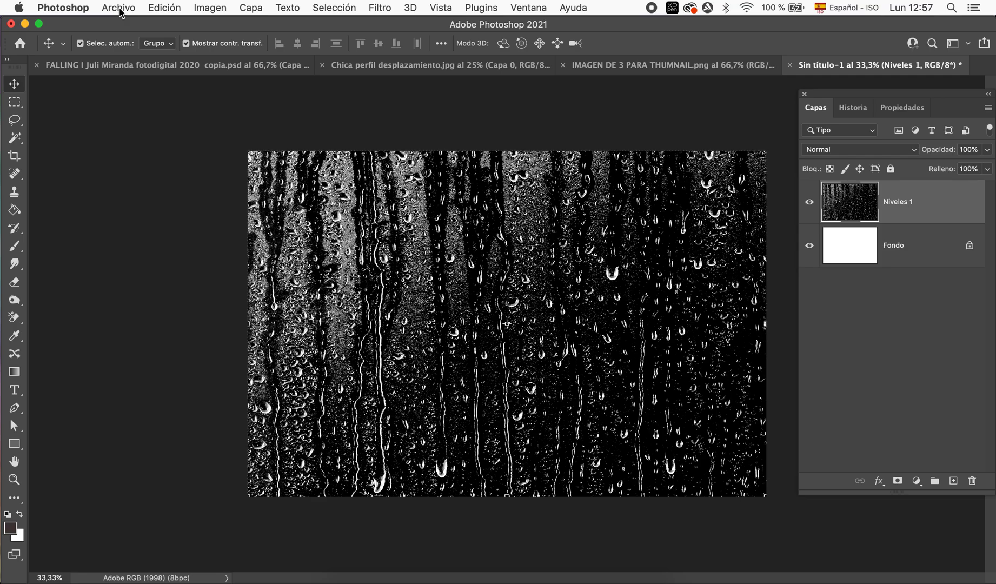
Save a Photoshop-format copy named desplazamiento vidrio mojado.psd with maximized compatibility
{"action": "left_click", "coordinate": [119, 9]}
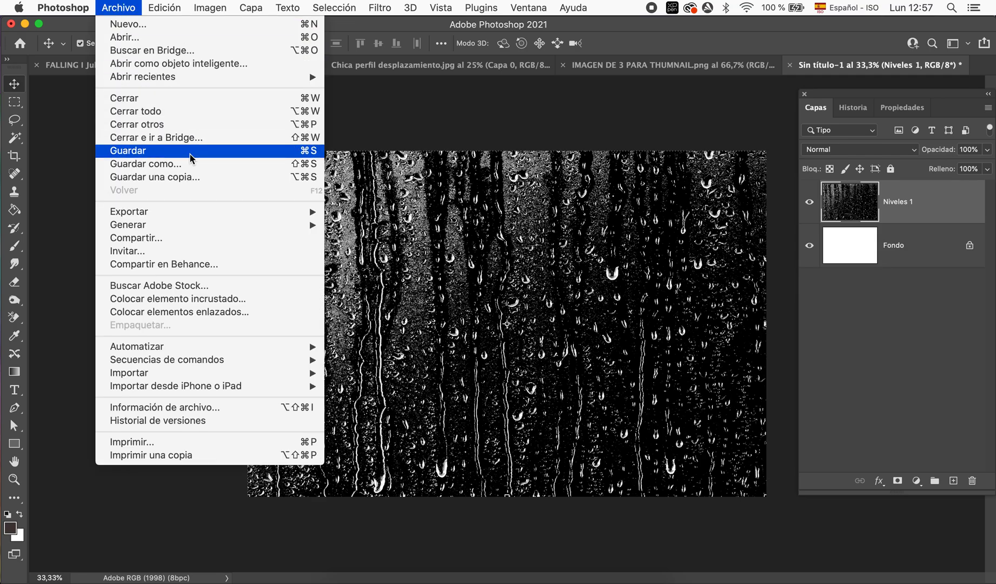
{"action": "left_click", "coordinate": [201, 176]}
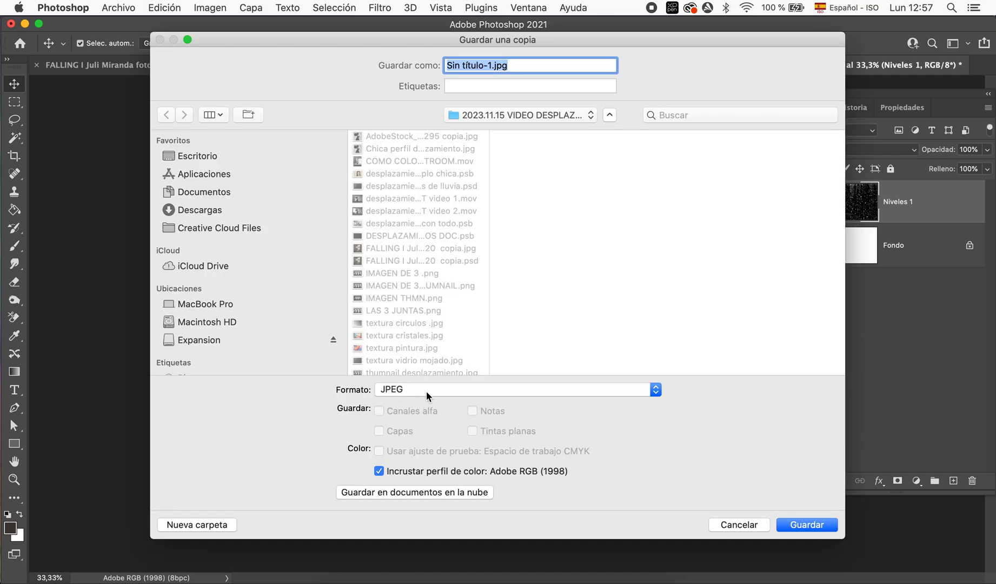
{"action": "left_click", "coordinate": [427, 390]}
{"action": "left_click", "coordinate": [459, 277]}
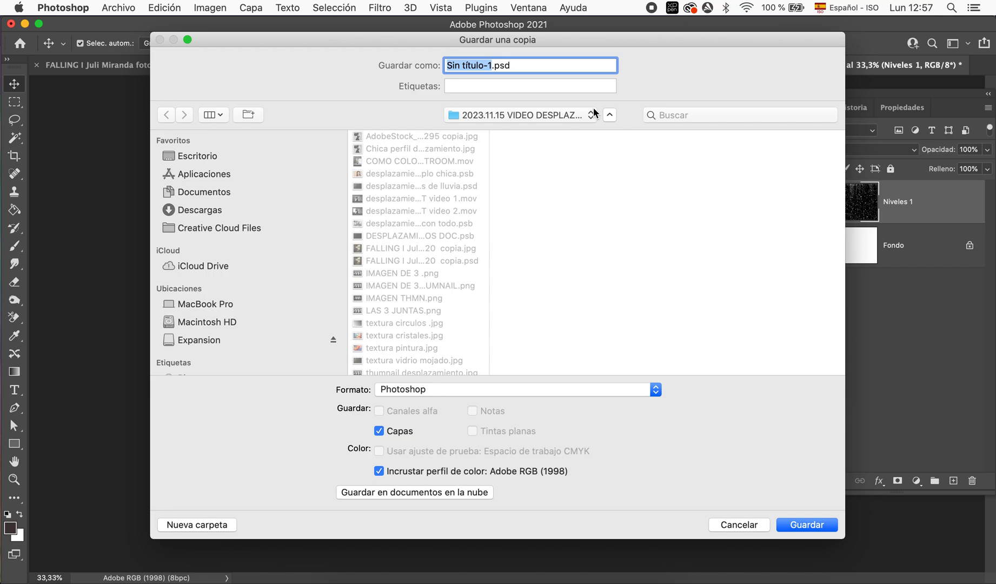
{"action": "type", "text": "vidrio m"}
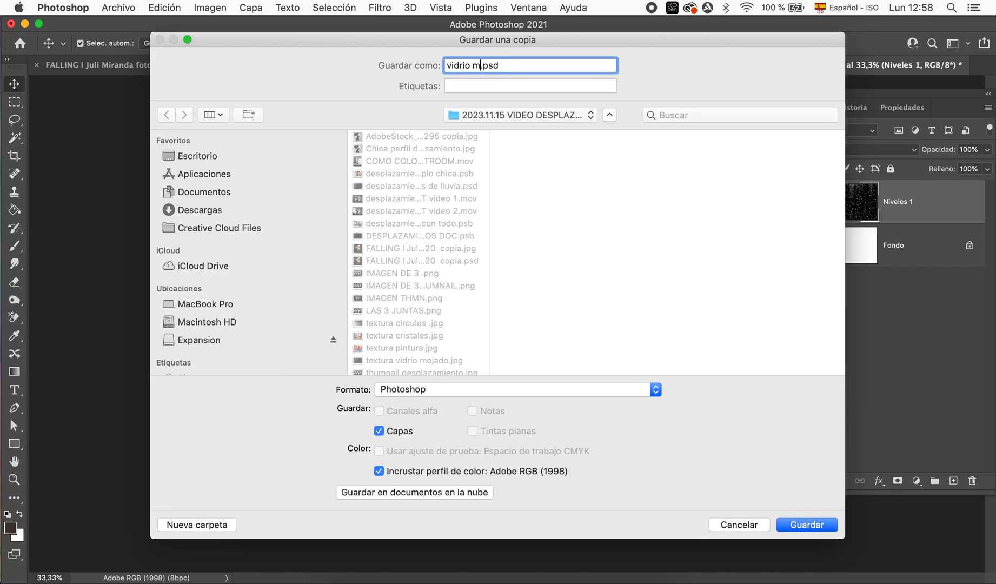
{"action": "type", "text": "ojado"}
{"action": "key", "text": "Left"}
{"action": "key", "text": "Left"}
{"action": "key", "text": "Left"}
{"action": "key", "text": "Left"}
{"action": "key", "text": "Left"}
{"action": "key", "text": "Left"}
{"action": "type", "text": "despla"}
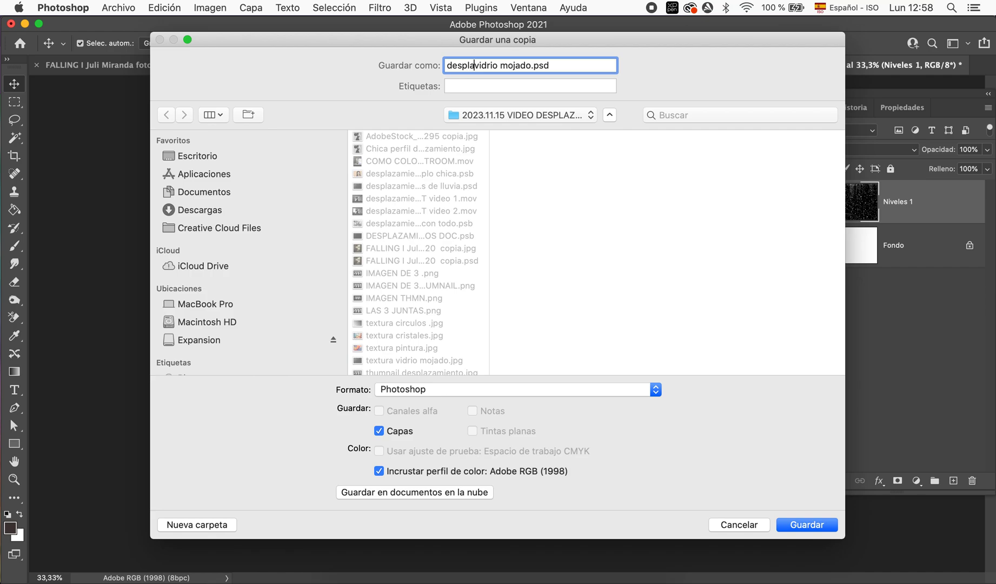
{"action": "type", "text": "zamiento"}
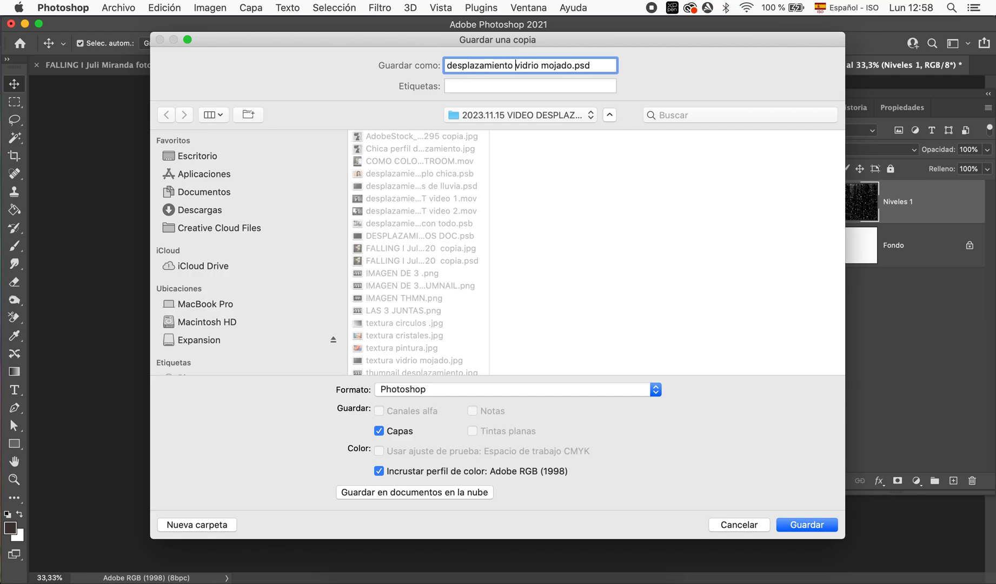
{"action": "left_click", "coordinate": [794, 525]}
{"action": "left_click", "coordinate": [705, 241]}
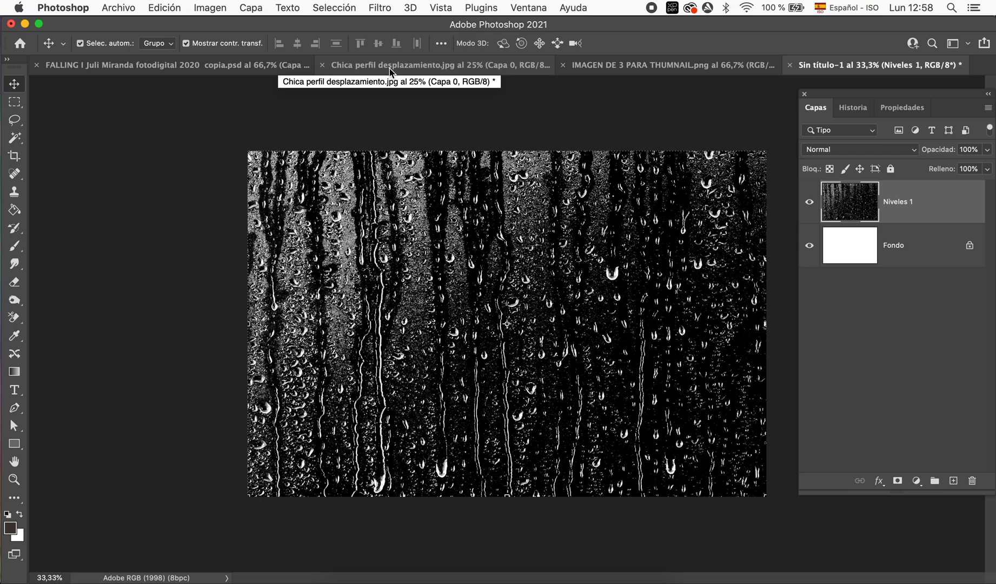
In the portrait document, delete the top Capa 0 layer and remove the old Desplazar filter
{"action": "left_click", "coordinate": [389, 69]}
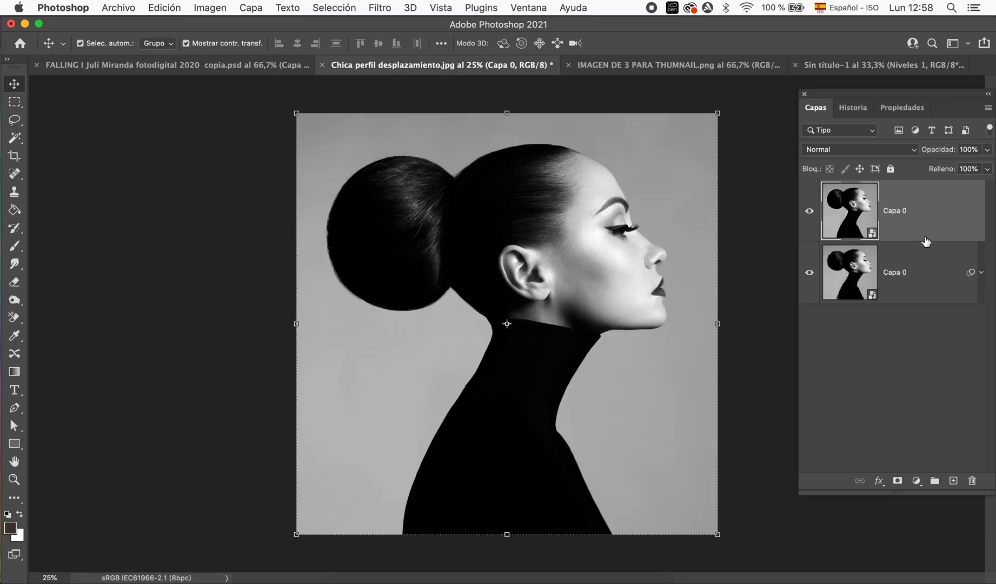
{"action": "left_click", "coordinate": [927, 271]}
{"action": "left_click", "coordinate": [946, 226]}
{"action": "key", "text": "Delete"}
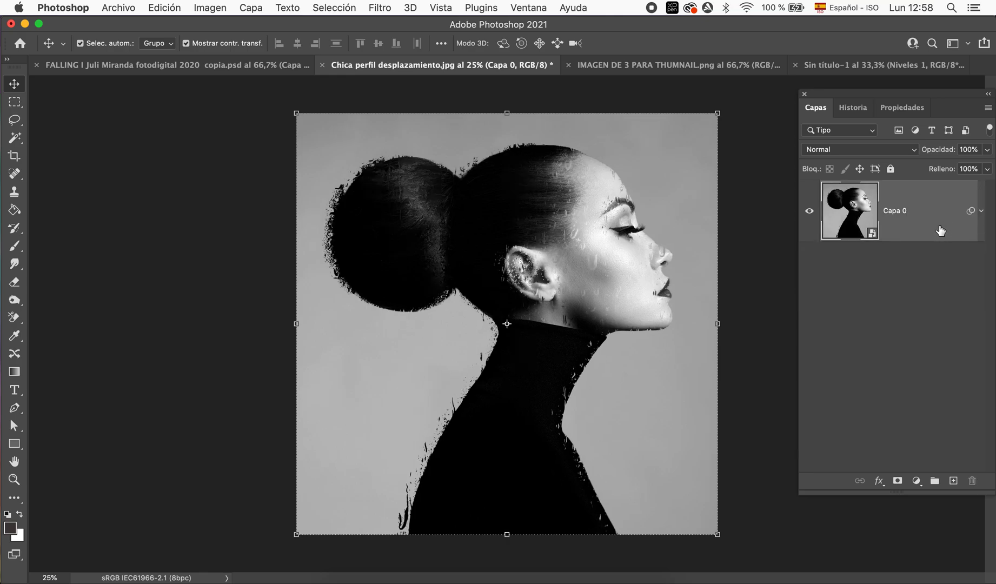
{"action": "left_click", "coordinate": [981, 211]}
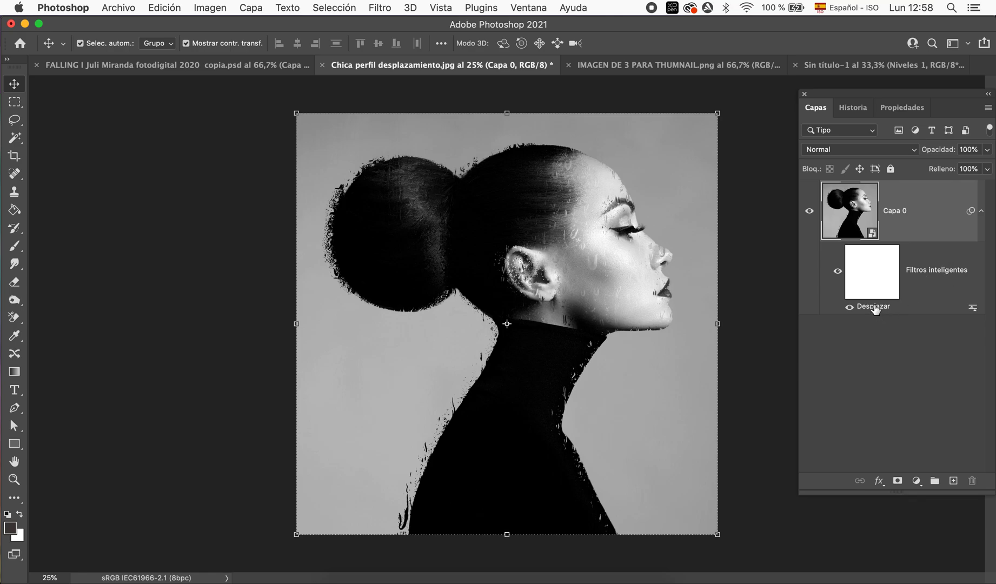
{"action": "mouse_move", "coordinate": [874, 307]}
{"action": "left_mouse_down"}
{"action": "mouse_move", "coordinate": [971, 460]}
{"action": "mouse_move", "coordinate": [971, 480]}
{"action": "left_mouse_up"}
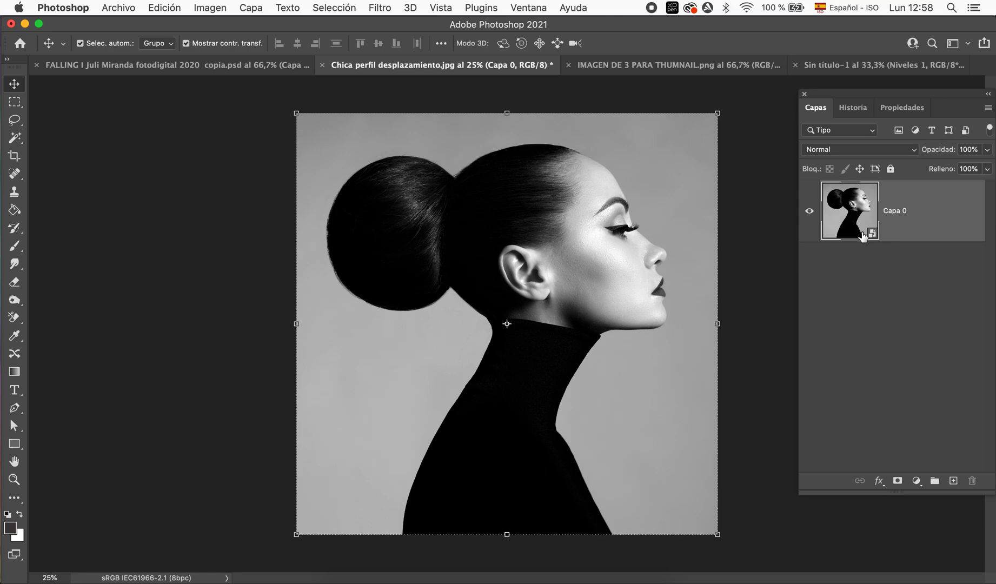
Apply Displace at scale 10 using desplazamiento vidrio mojado.psd as the map
{"action": "left_click", "coordinate": [380, 10]}
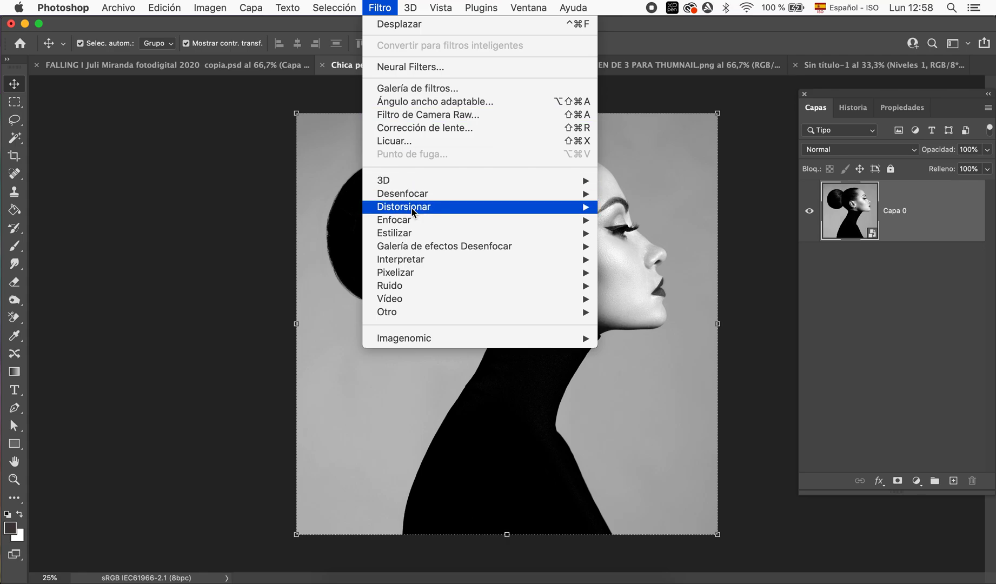
{"action": "mouse_move", "coordinate": [403, 206]}
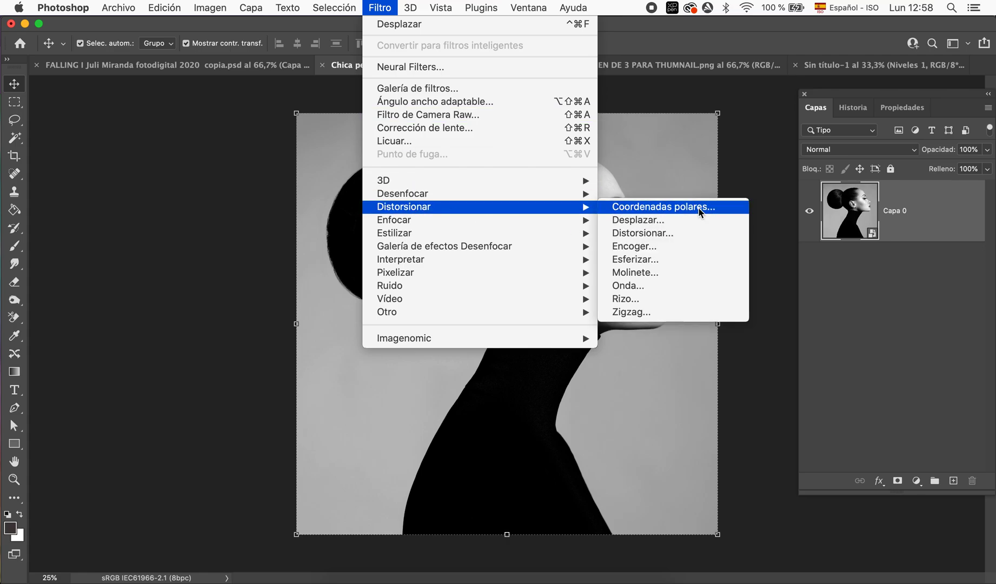
{"action": "left_click", "coordinate": [695, 220]}
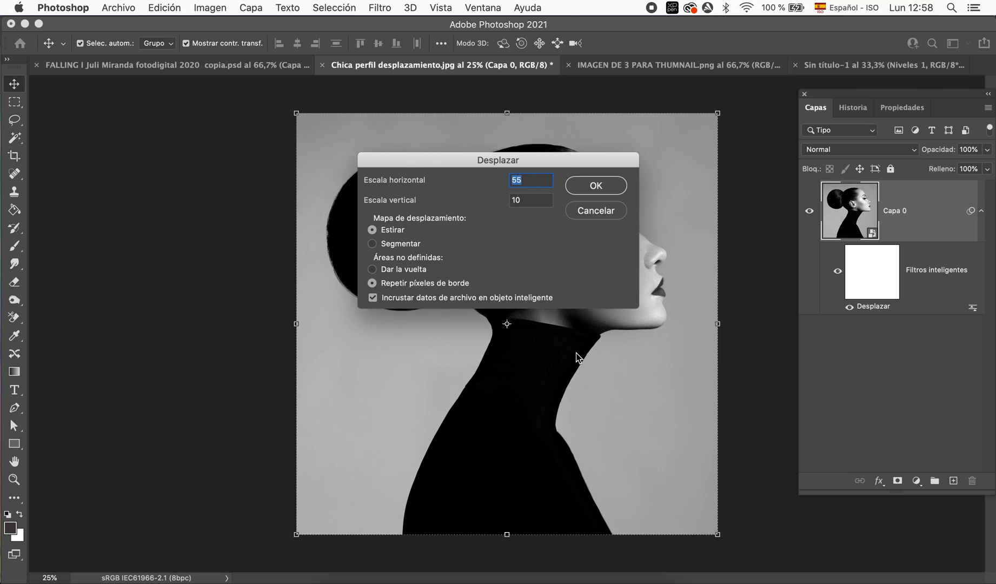
{"action": "type", "text": "10"}
{"action": "left_click", "coordinate": [599, 190]}
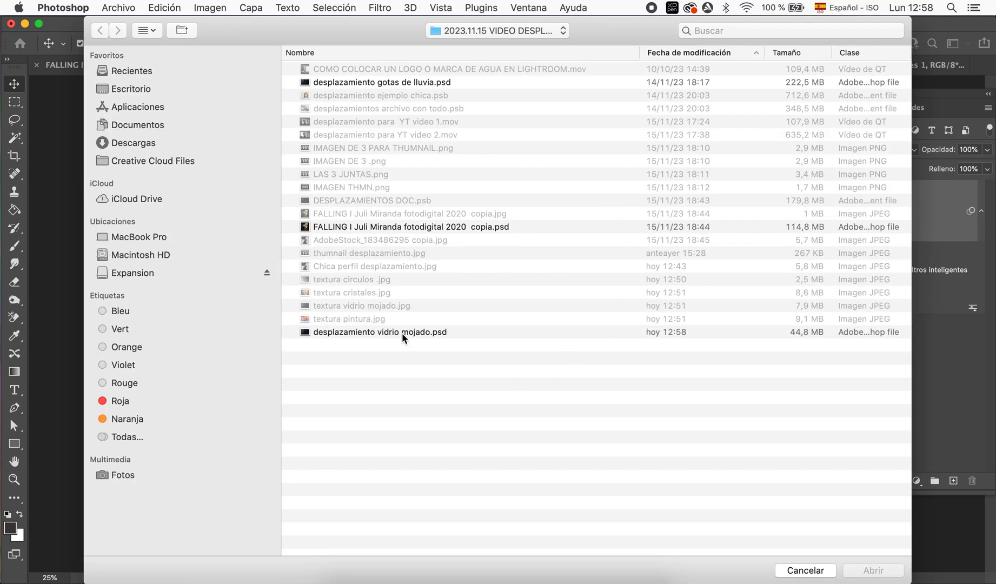
{"action": "left_click", "coordinate": [374, 332]}
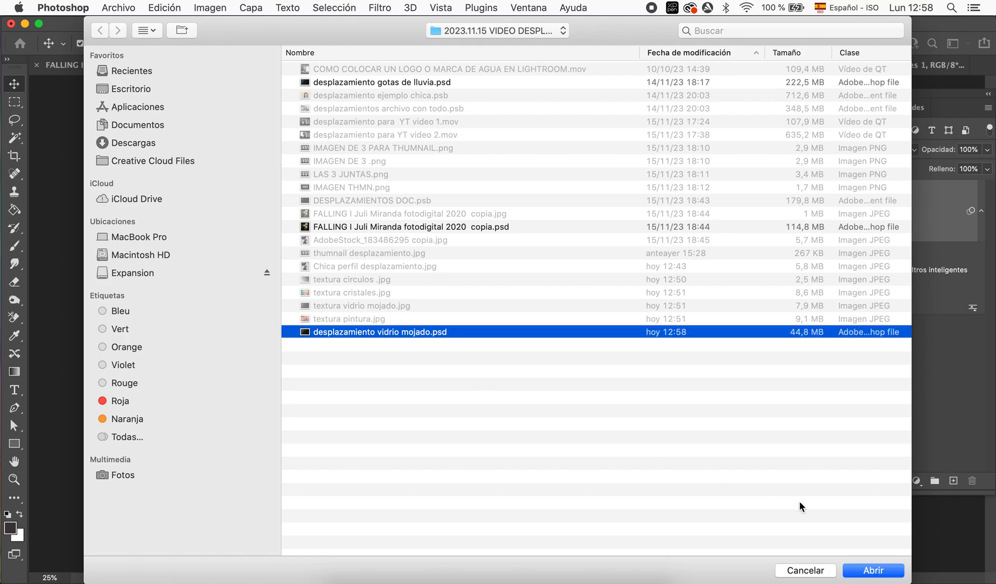
{"action": "left_click", "coordinate": [874, 572]}
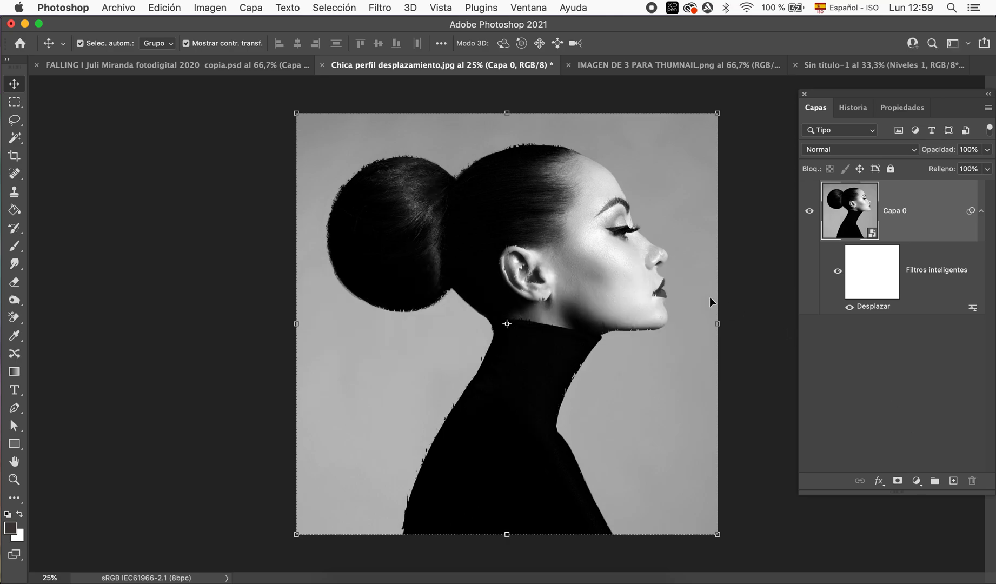
Reapply the Desplazar filter at horizontal scale 30 with the wet-glass map
{"action": "scroll", "coordinate": [476, 184], "scroll_direction": "up", "scroll_amount": 3}
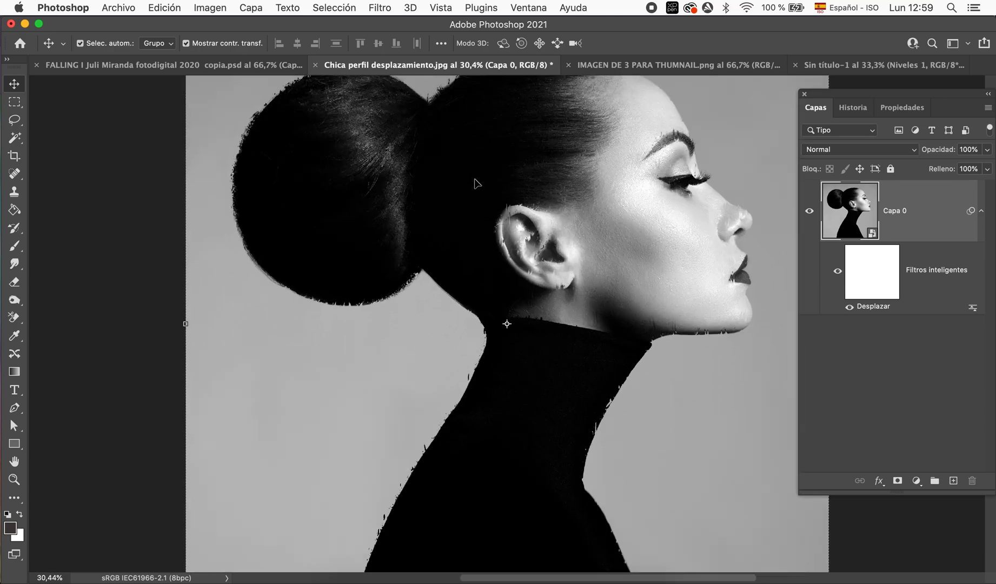
{"action": "scroll", "coordinate": [475, 184], "scroll_direction": "down", "scroll_amount": 2}
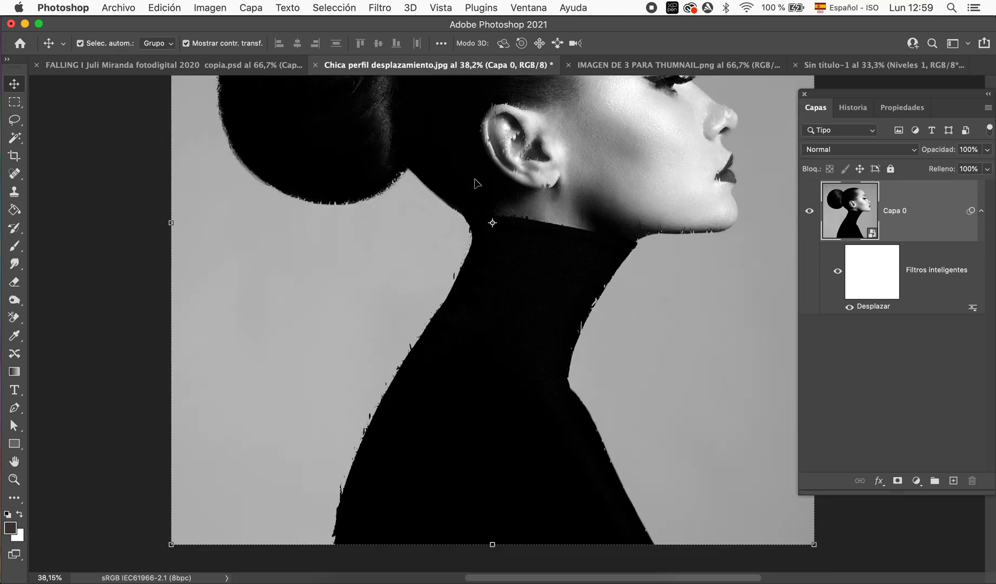
{"action": "scroll", "coordinate": [476, 184], "scroll_direction": "right", "scroll_amount": 3}
{"action": "scroll", "coordinate": [474, 178], "scroll_direction": "up", "scroll_amount": 5}
{"action": "scroll", "coordinate": [473, 178], "scroll_direction": "left", "scroll_amount": 2}
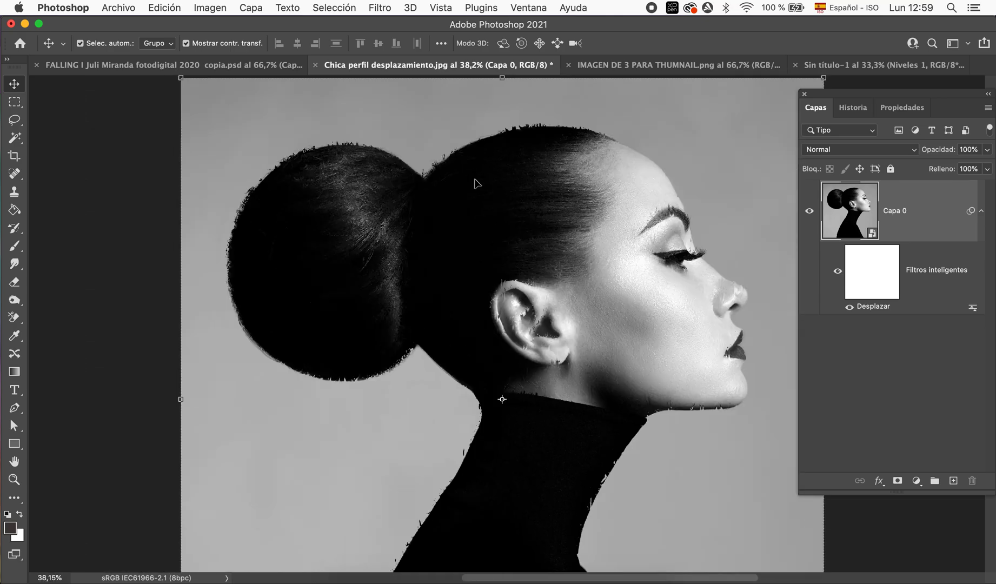
{"action": "scroll", "coordinate": [474, 181], "scroll_direction": "up", "scroll_amount": 2}
{"action": "scroll", "coordinate": [475, 183], "scroll_direction": "down", "scroll_amount": 2}
{"action": "scroll", "coordinate": [475, 183], "scroll_direction": "down", "scroll_amount": 2}
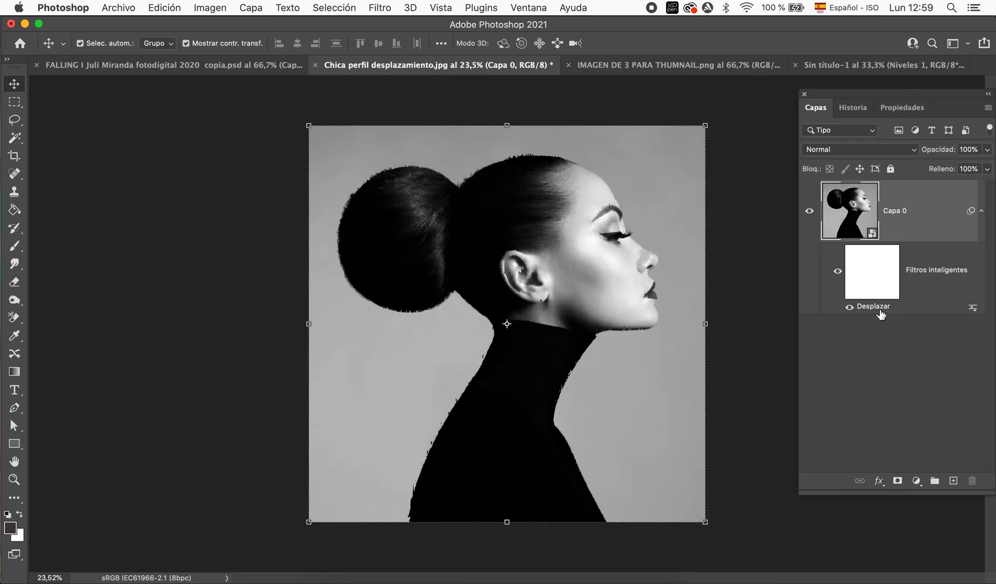
{"action": "double_click", "coordinate": [876, 307]}
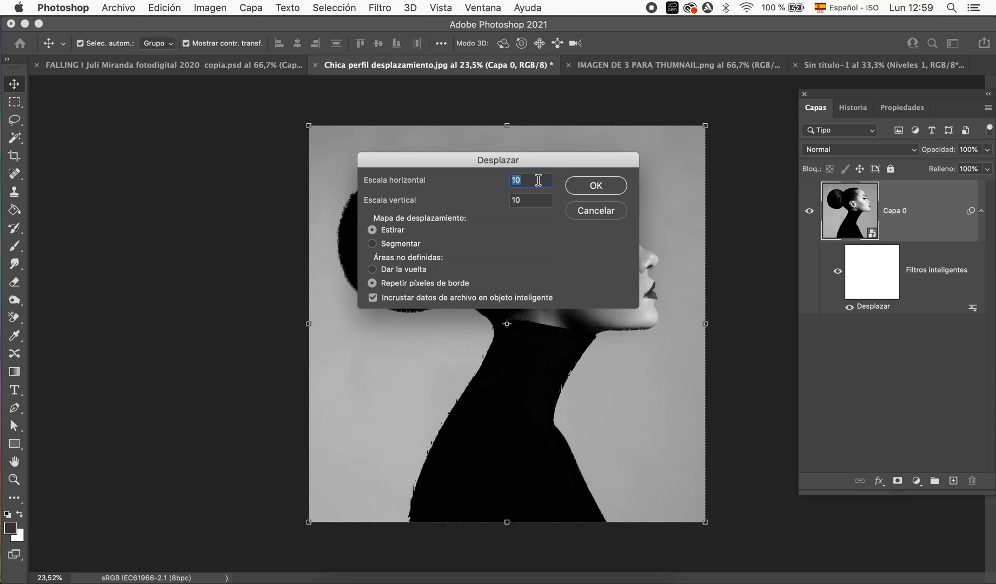
{"action": "type", "text": "30"}
{"action": "left_click", "coordinate": [598, 185]}
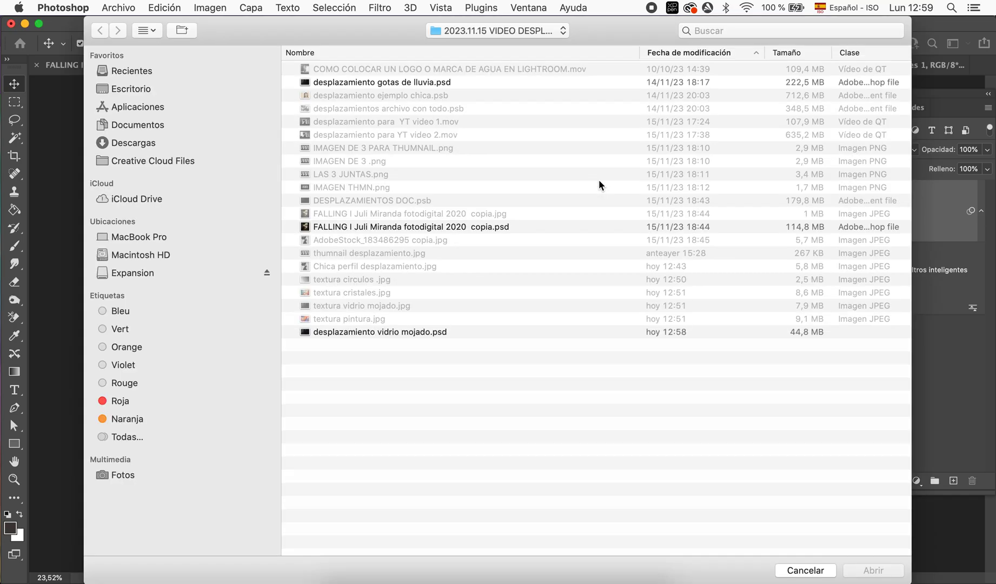
{"action": "double_click", "coordinate": [382, 330]}
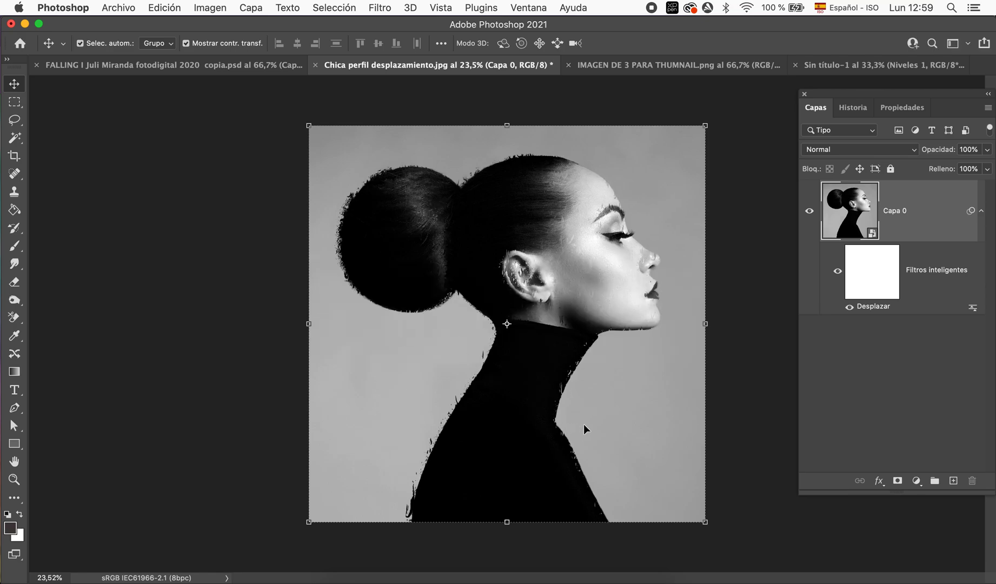
Raise the Desplazar horizontal scale to 90 with the wet-glass map and collapse the filter list
{"action": "double_click", "coordinate": [880, 306]}
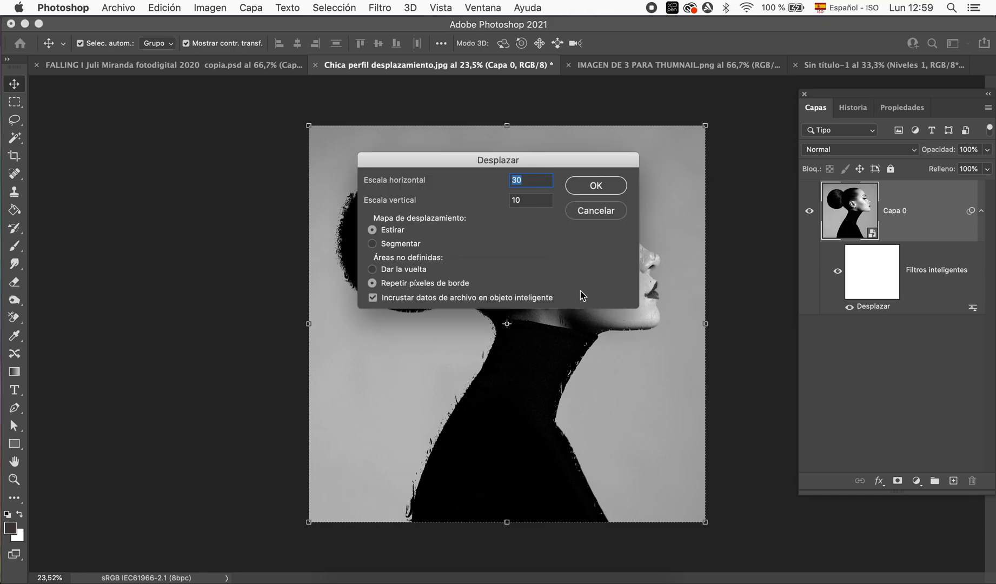
{"action": "type", "text": "90"}
{"action": "left_click", "coordinate": [595, 186]}
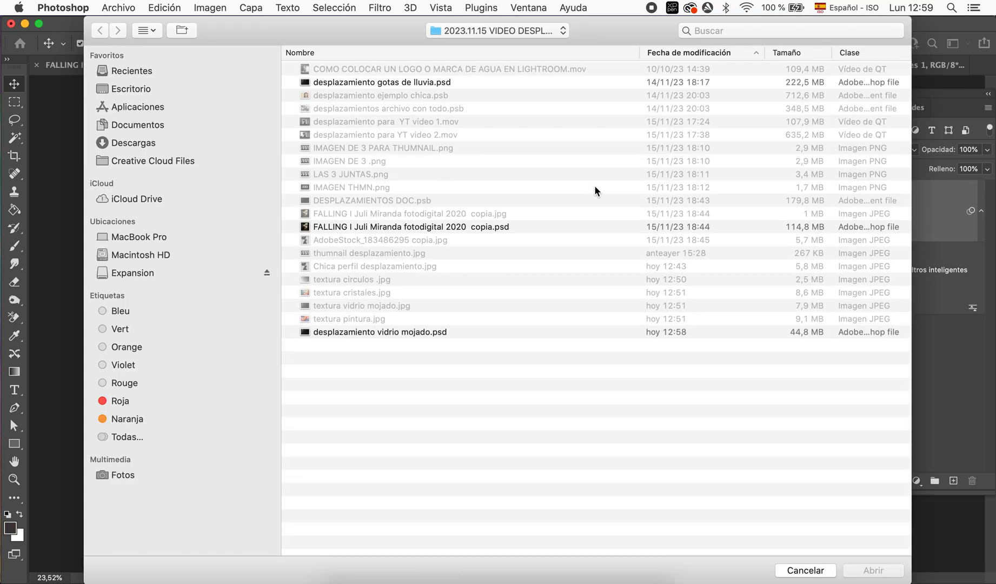
{"action": "double_click", "coordinate": [398, 331]}
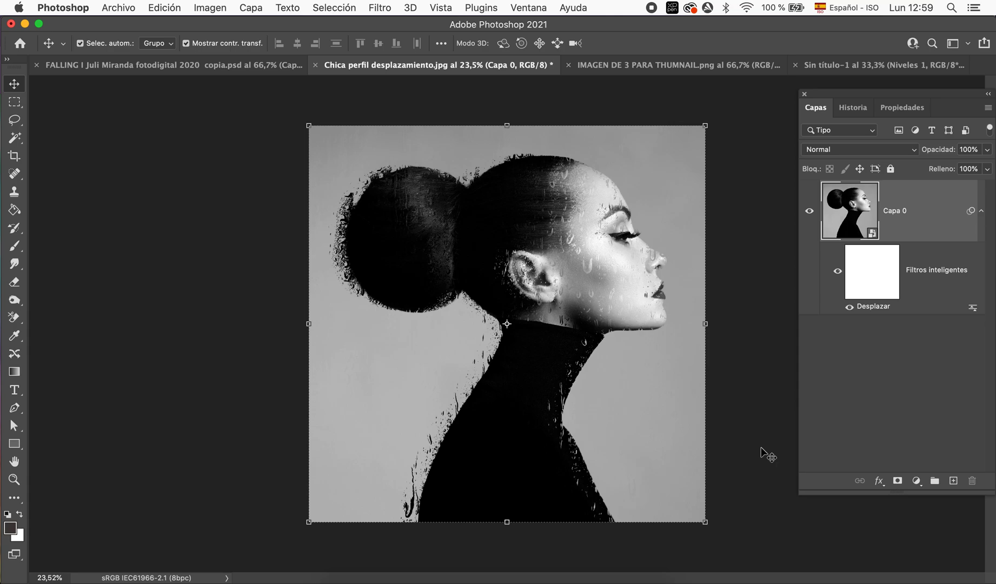
{"action": "left_click", "coordinate": [980, 212]}
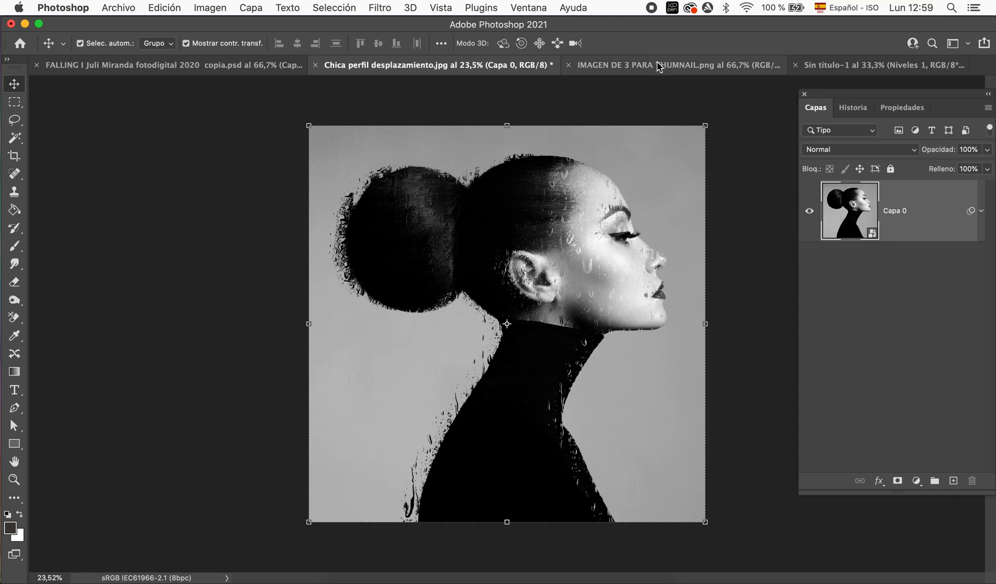
In Sin título-1, hide Niveles 1 and place textura cristales.jpg above Fondo
{"action": "left_click", "coordinate": [882, 64]}
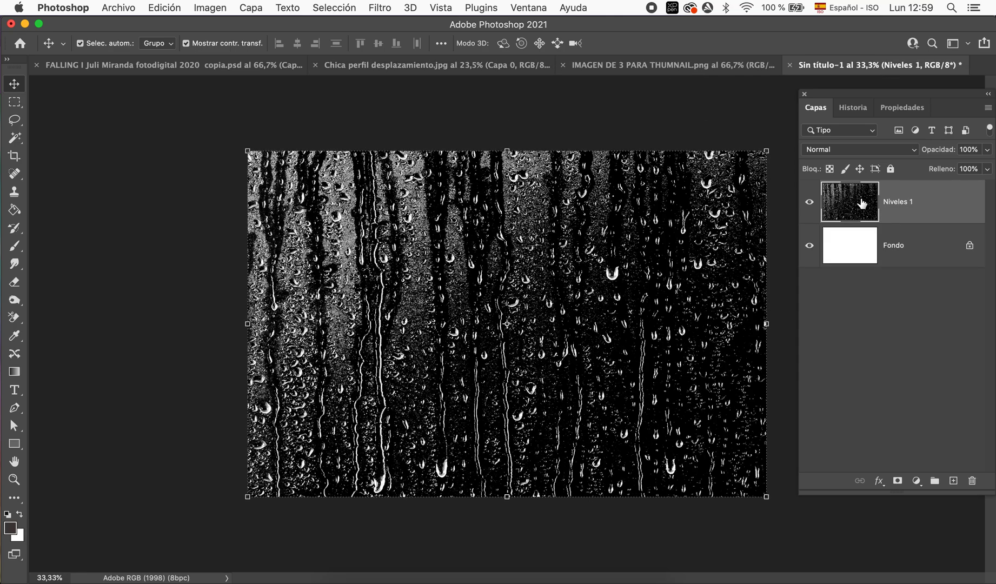
{"action": "left_click", "coordinate": [809, 203]}
{"action": "left_click", "coordinate": [918, 246]}
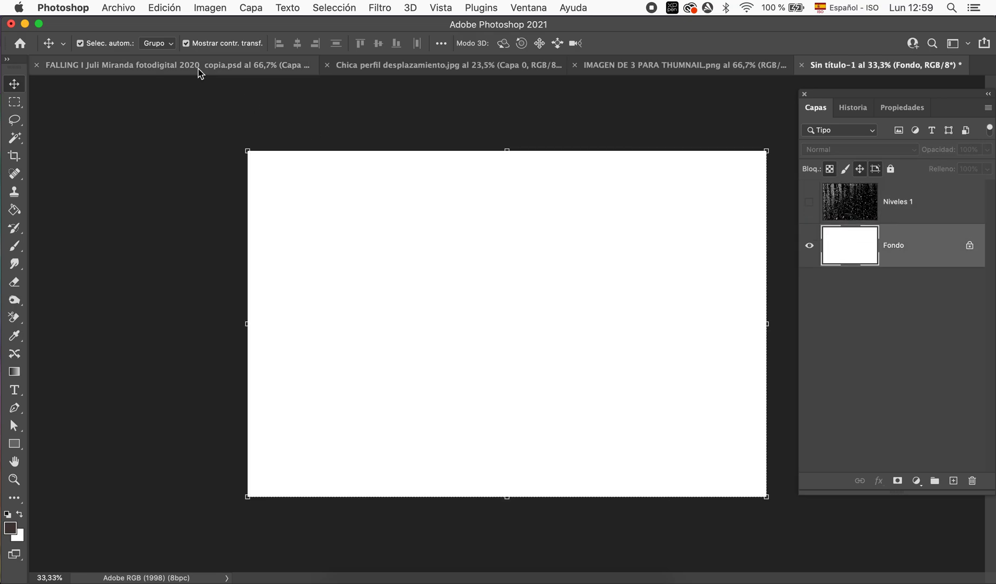
{"action": "left_click", "coordinate": [118, 7]}
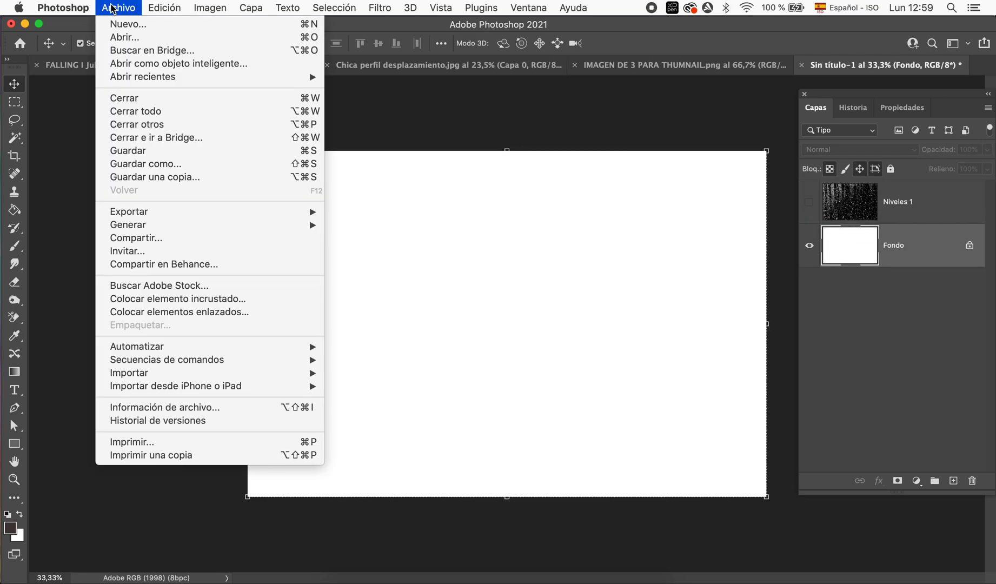
{"action": "left_click", "coordinate": [219, 299]}
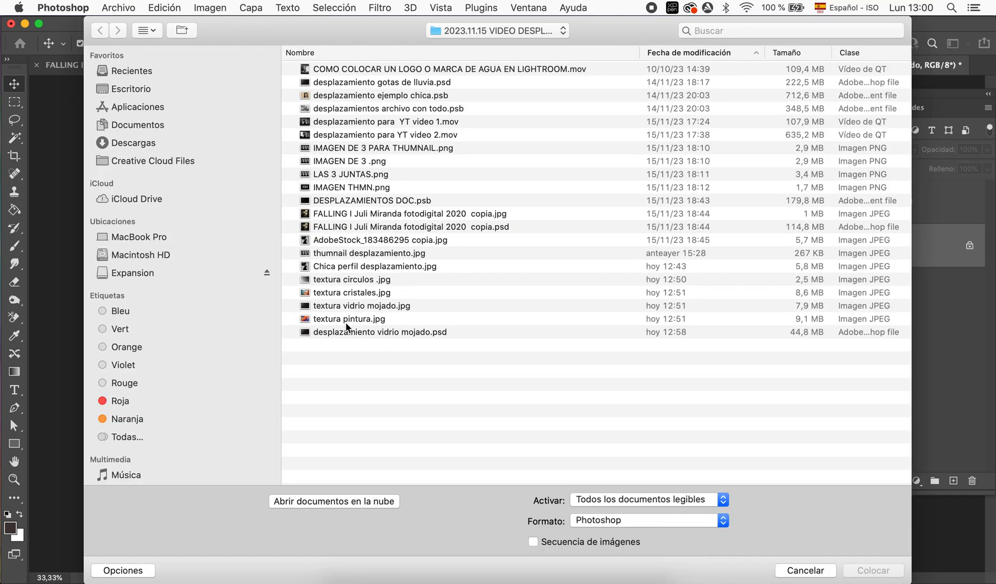
{"action": "left_click", "coordinate": [363, 291]}
{"action": "left_click", "coordinate": [872, 571]}
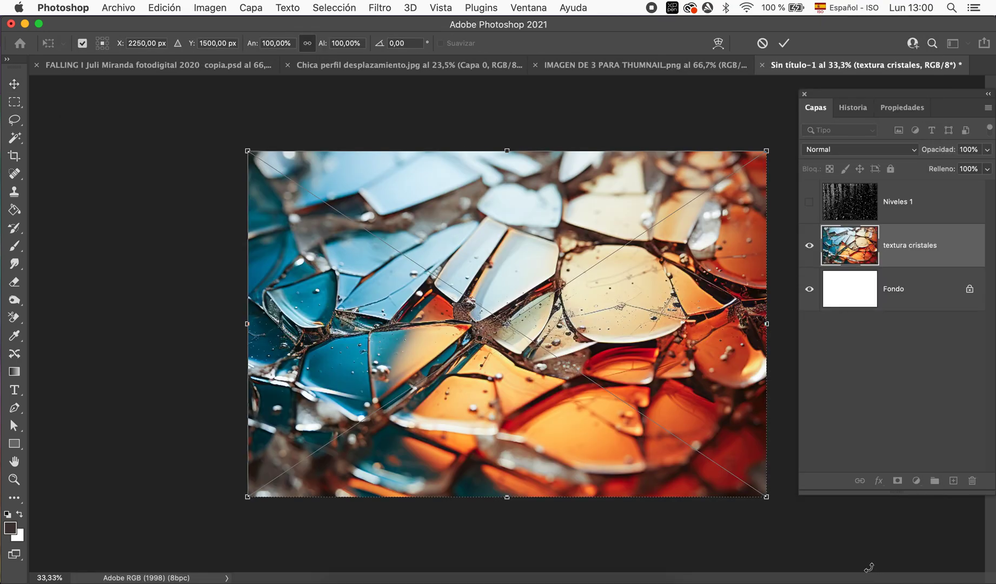
{"action": "key", "text": "Return"}
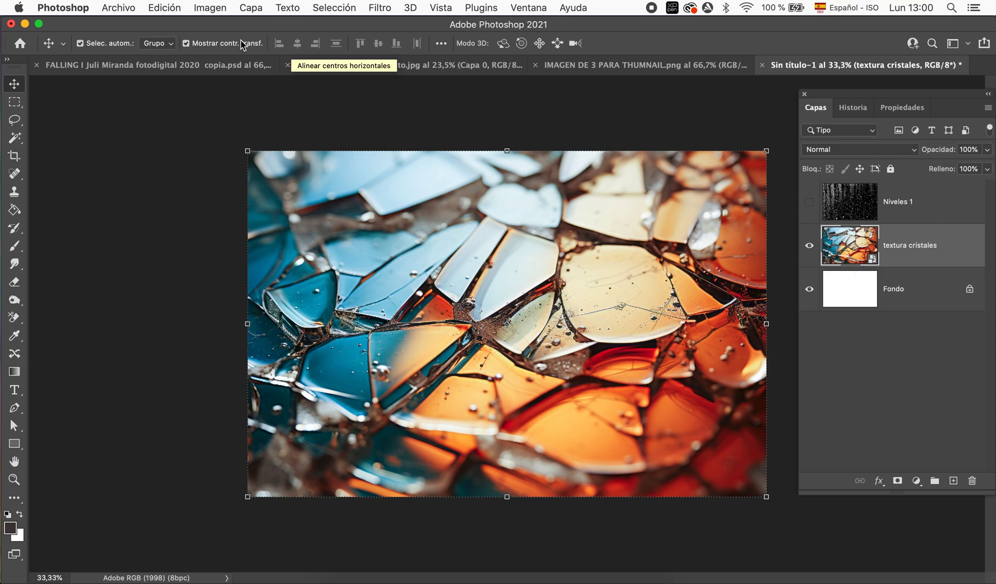
{"action": "left_click", "coordinate": [201, 10]}
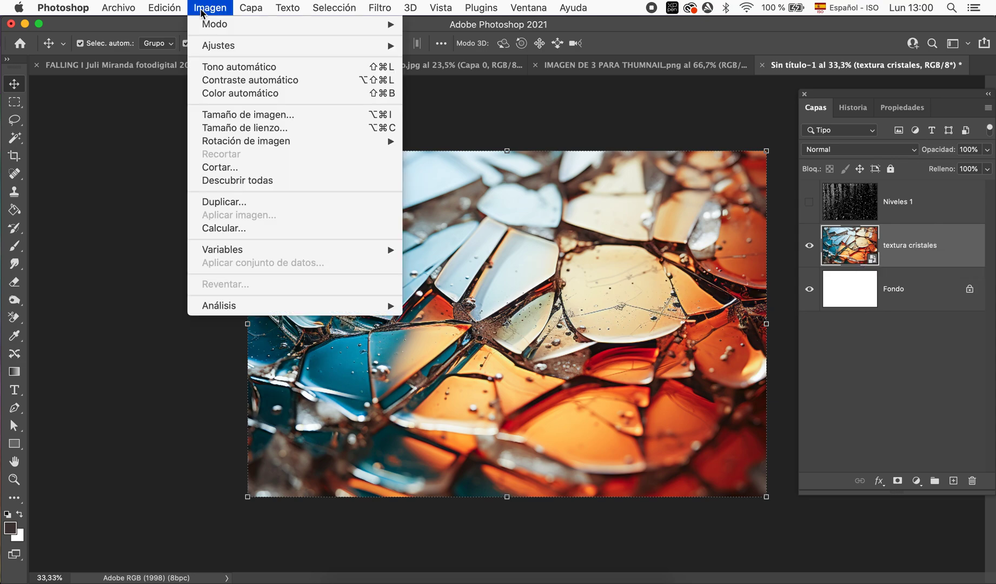
{"action": "mouse_move", "coordinate": [219, 45]}
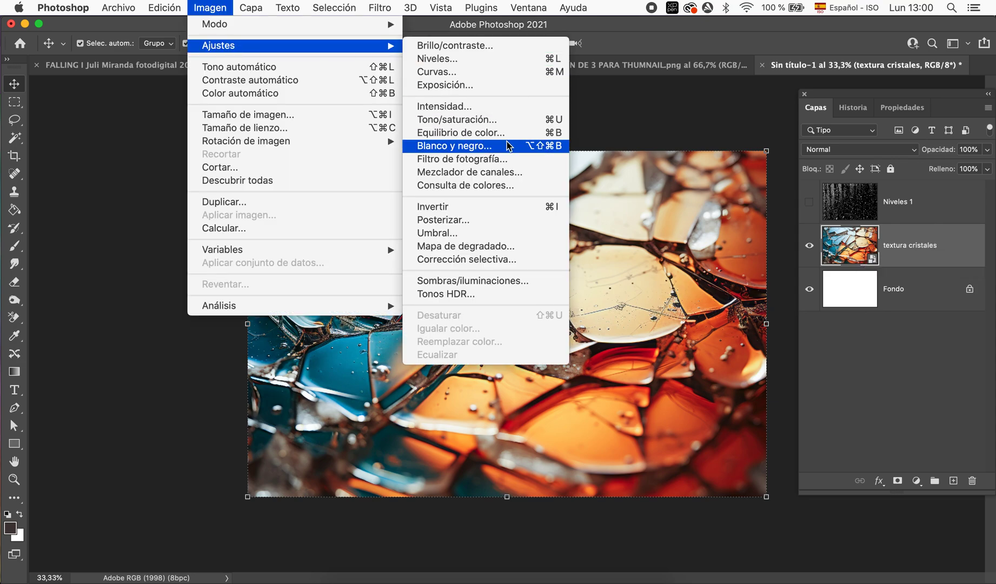
Apply a Black & White smart filter to textura cristales, tuning red, yellow (131), green and blue weights
{"action": "left_click", "coordinate": [508, 146]}
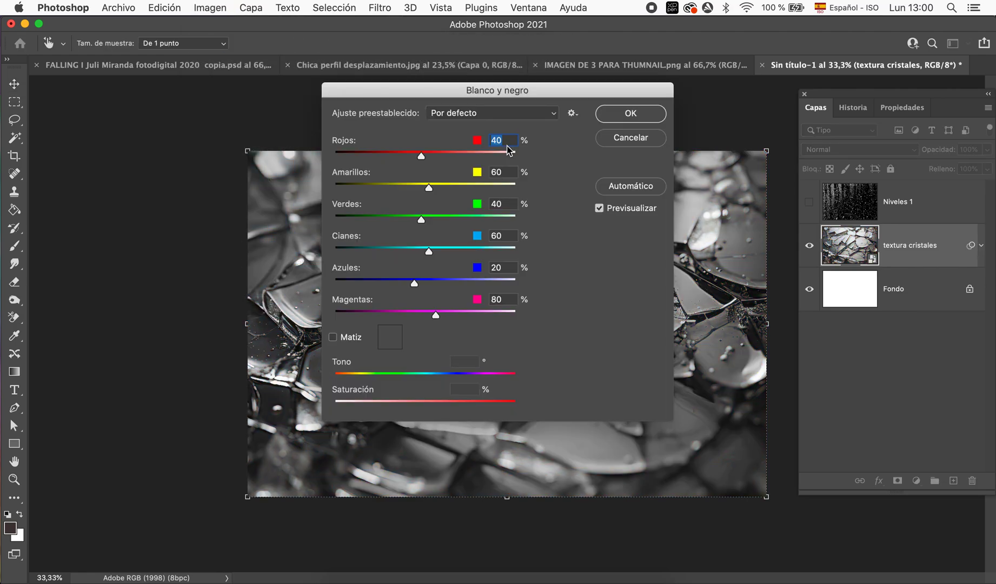
{"action": "mouse_move", "coordinate": [553, 93]}
{"action": "left_mouse_down"}
{"action": "mouse_move", "coordinate": [873, 160]}
{"action": "mouse_move", "coordinate": [855, 155]}
{"action": "left_mouse_up"}
{"action": "left_click", "coordinate": [722, 219]}
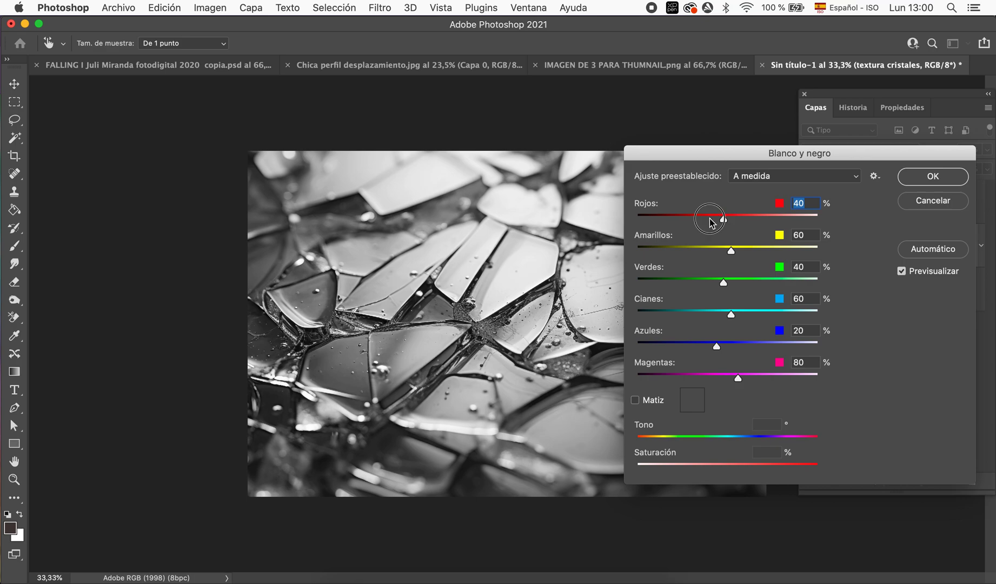
{"action": "left_click_drag", "start_coordinate": [710, 222], "coordinate": [718, 219]}
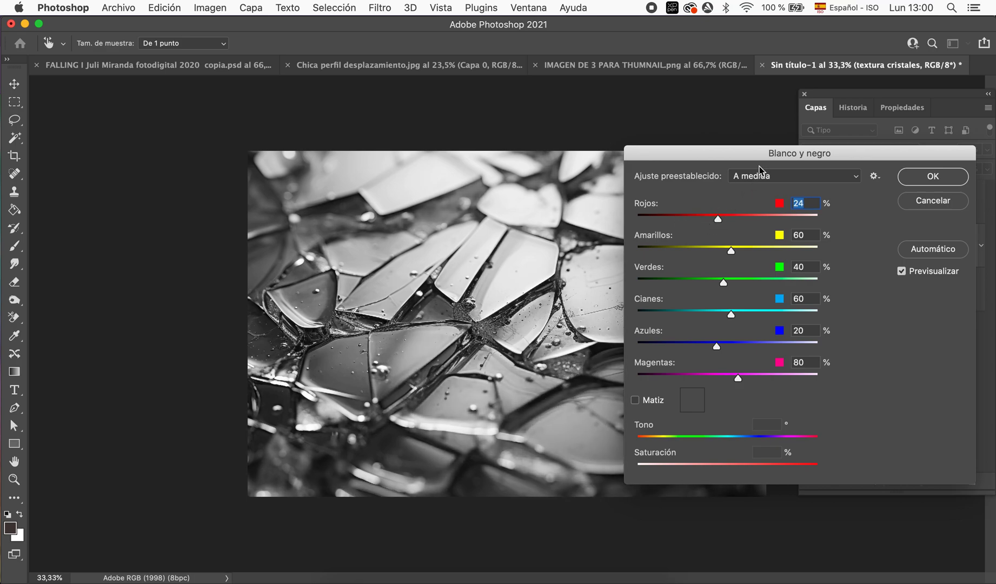
{"action": "left_click_drag", "start_coordinate": [741, 153], "coordinate": [71, 78]}
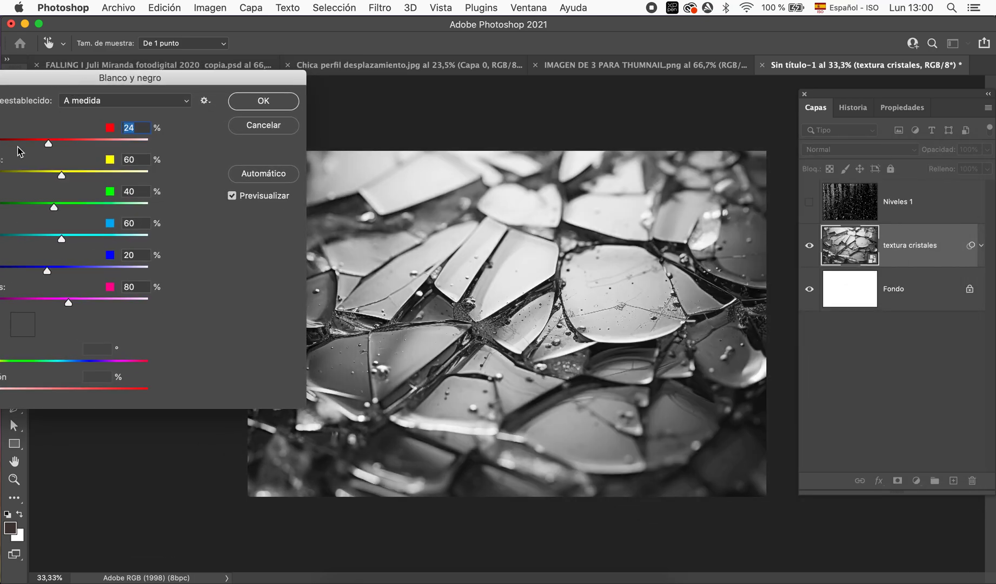
{"action": "left_click_drag", "start_coordinate": [61, 175], "coordinate": [100, 180]}
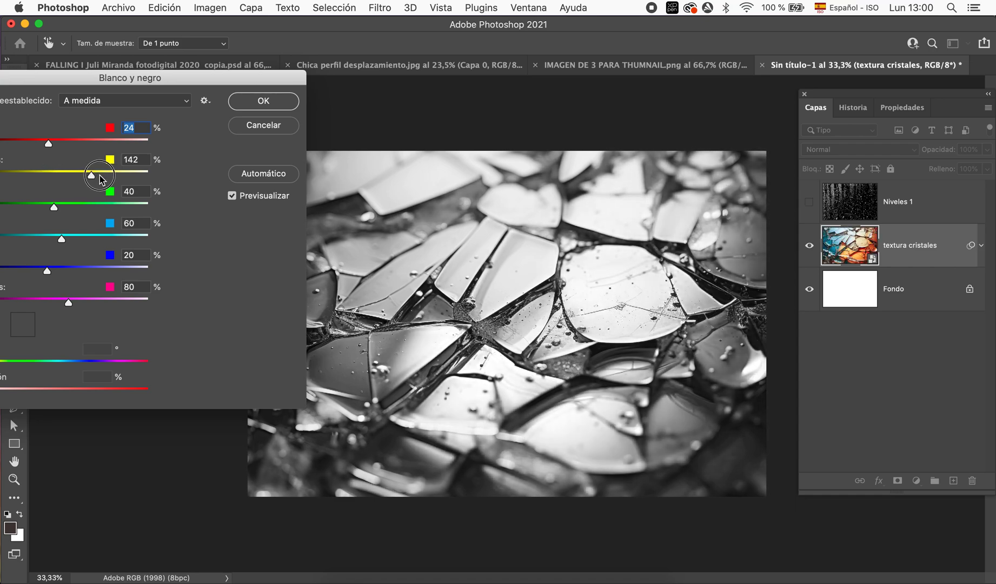
{"action": "left_click_drag", "start_coordinate": [99, 180], "coordinate": [87, 176]}
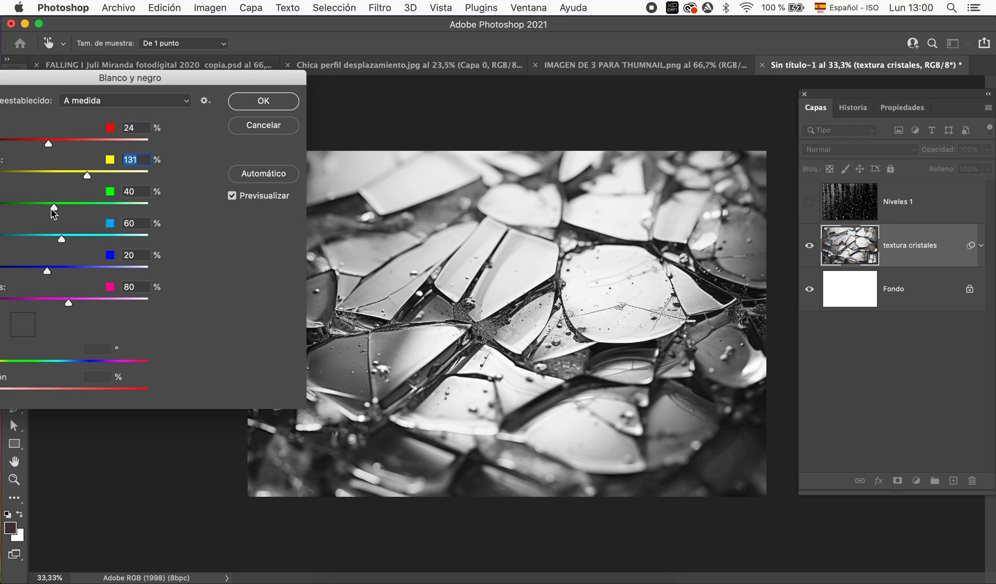
{"action": "mouse_move", "coordinate": [51, 208]}
{"action": "left_mouse_down"}
{"action": "mouse_move", "coordinate": [28, 207]}
{"action": "mouse_move", "coordinate": [47, 207]}
{"action": "left_mouse_up"}
{"action": "mouse_move", "coordinate": [48, 144]}
{"action": "left_mouse_down"}
{"action": "mouse_move", "coordinate": [10, 143]}
{"action": "mouse_move", "coordinate": [67, 144]}
{"action": "left_mouse_up"}
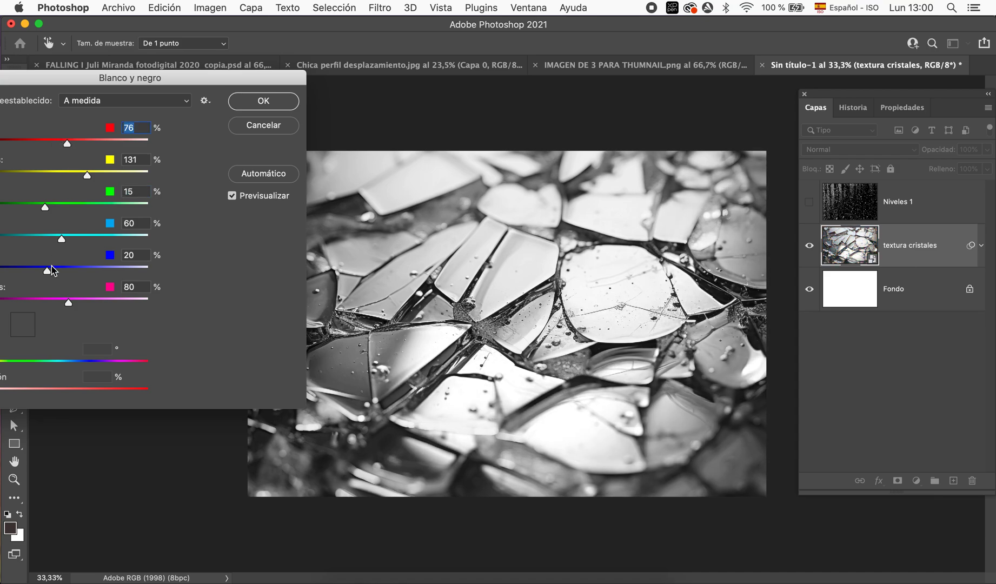
{"action": "mouse_move", "coordinate": [47, 270]}
{"action": "left_mouse_down"}
{"action": "mouse_move", "coordinate": [10, 267]}
{"action": "mouse_move", "coordinate": [54, 267]}
{"action": "left_mouse_up"}
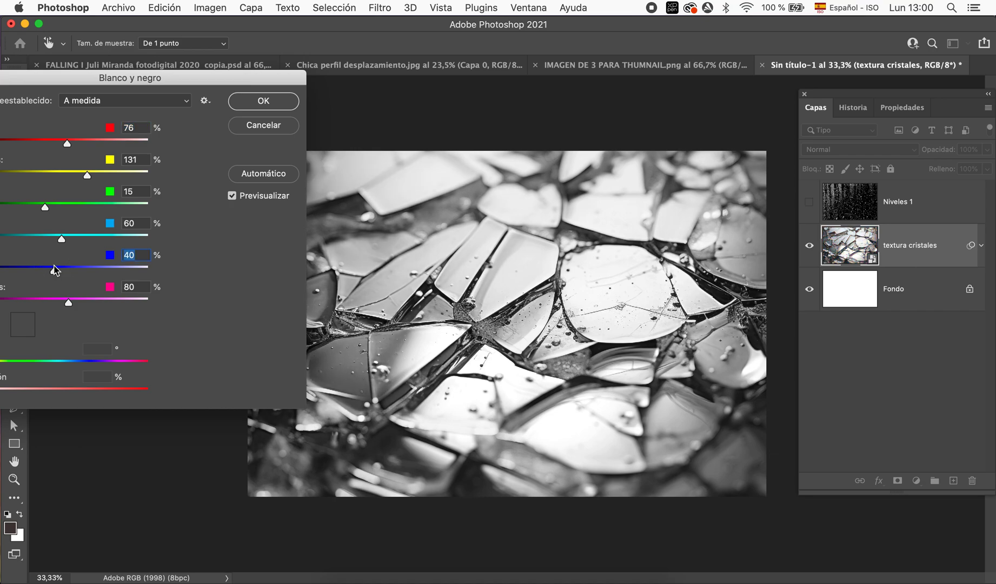
{"action": "left_click", "coordinate": [262, 101]}
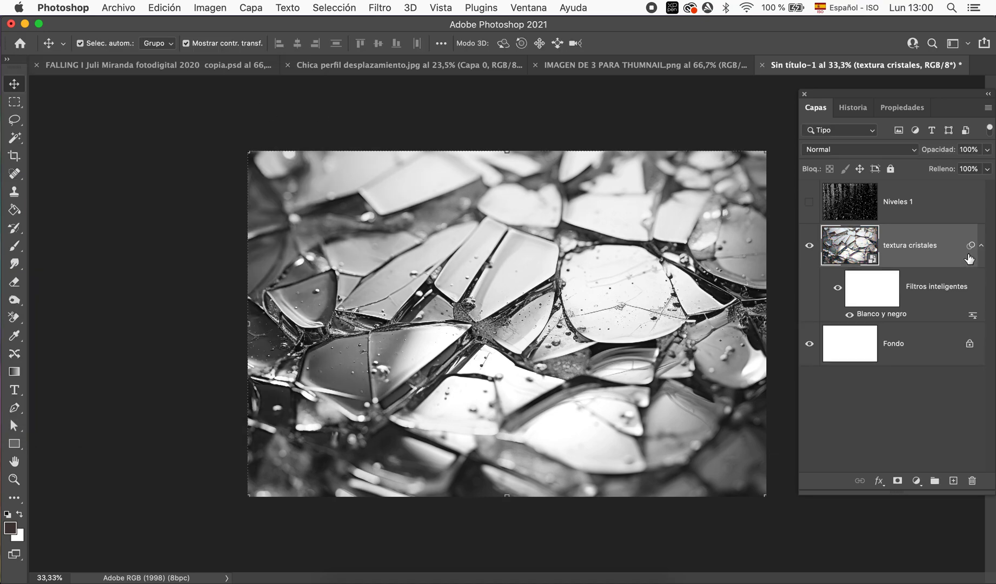
{"action": "left_click", "coordinate": [980, 246]}
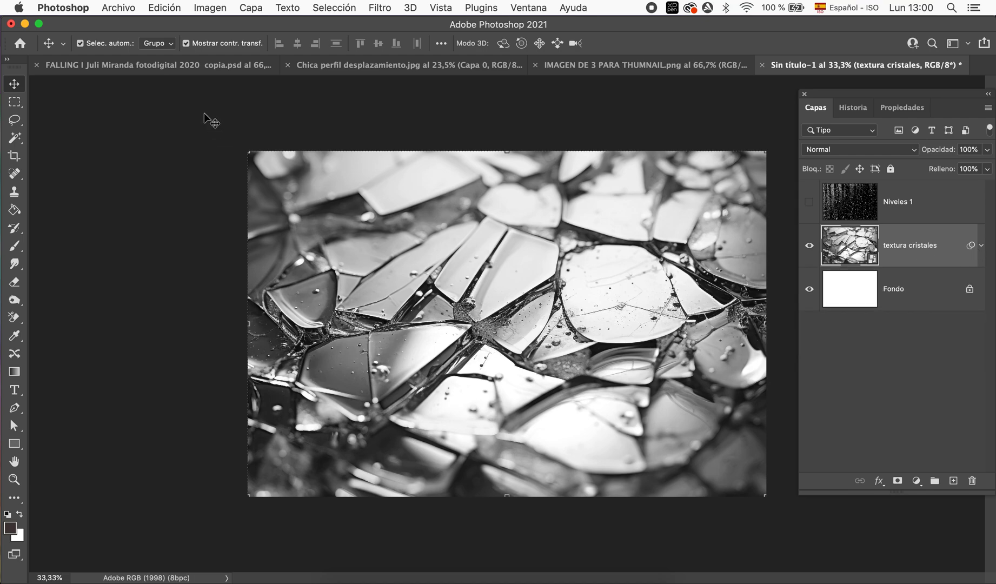
Save a Photoshop copy named desplamiento cristales.psd, then return to the portrait document
{"action": "left_click", "coordinate": [125, 8]}
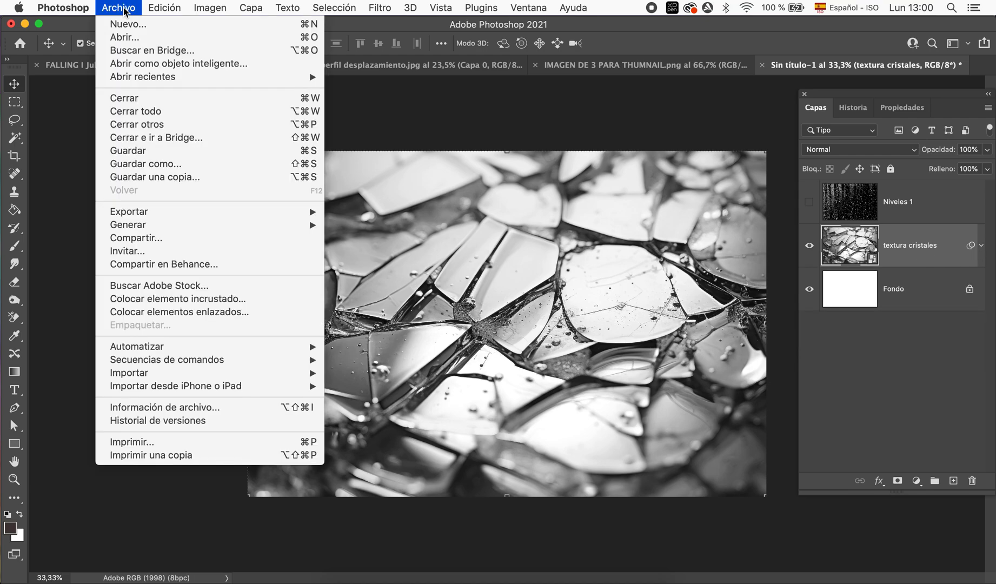
{"action": "left_click", "coordinate": [172, 179]}
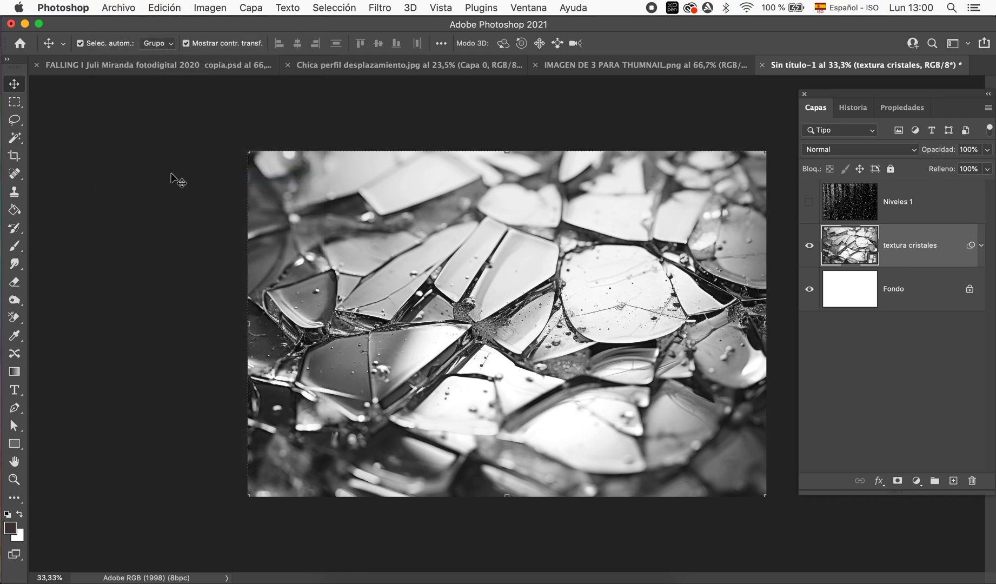
{"action": "left_click", "coordinate": [485, 390]}
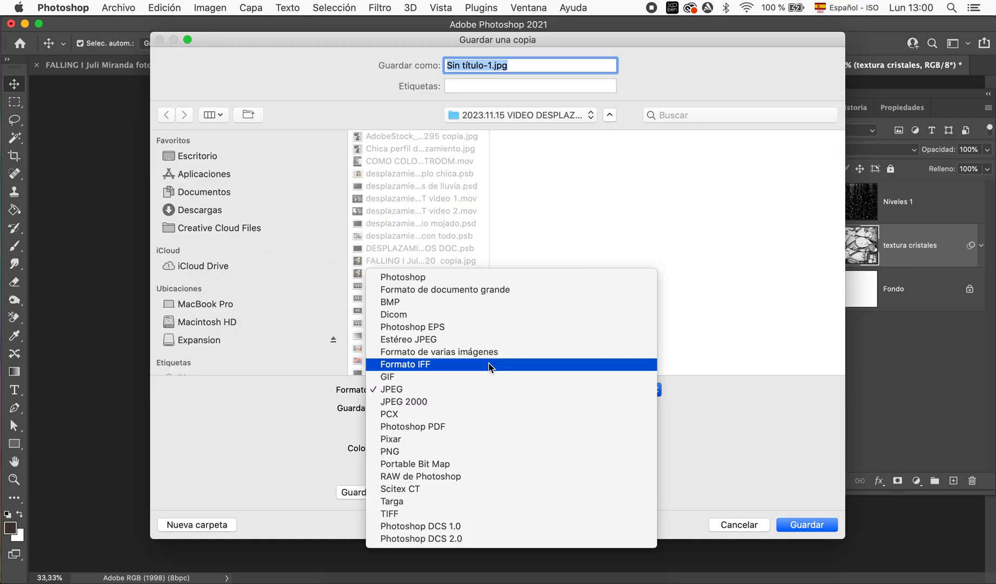
{"action": "left_click", "coordinate": [505, 280]}
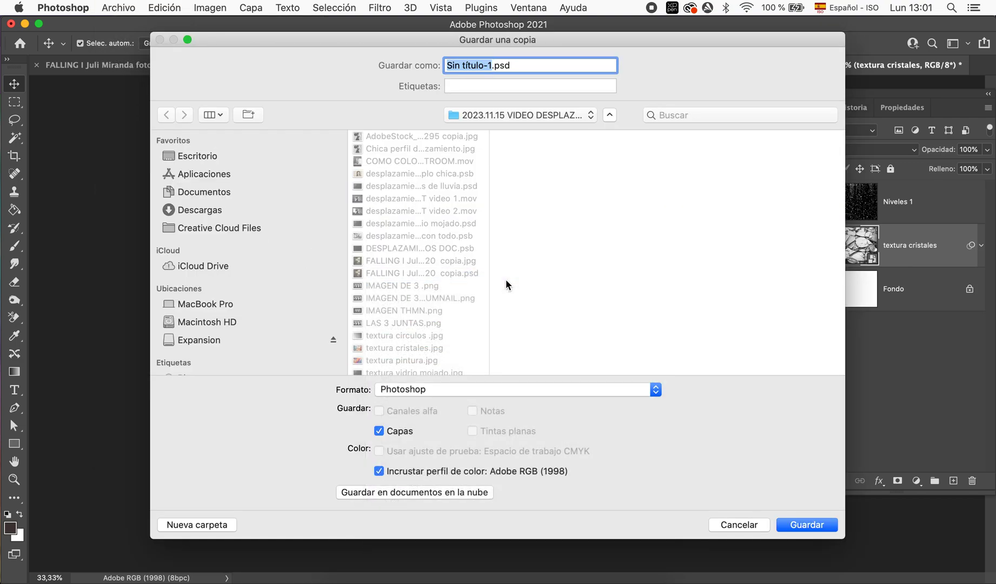
{"action": "type", "text": "despla"}
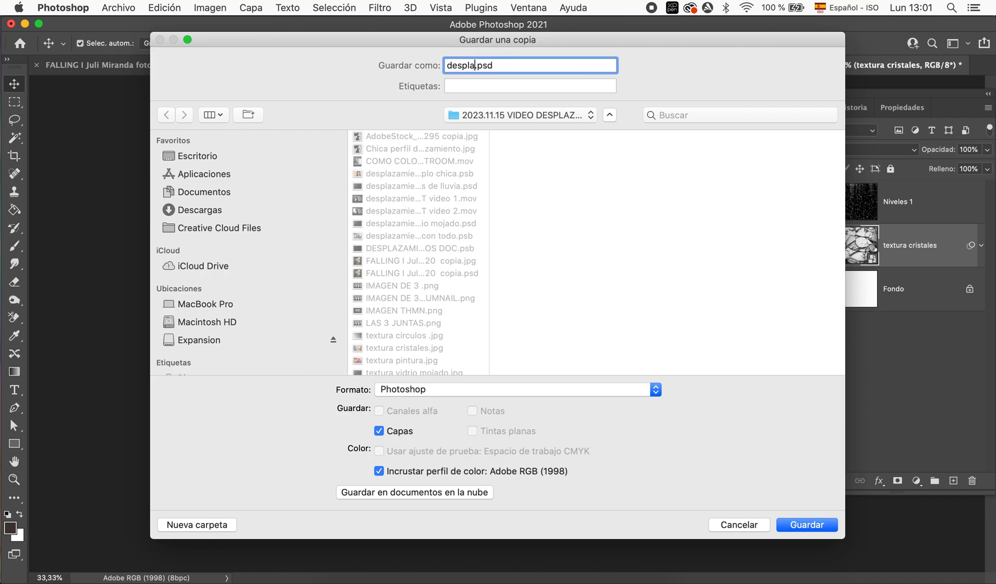
{"action": "type", "text": "miento "}
{"action": "type", "text": "cris"}
{"action": "type", "text": "tales"}
{"action": "left_click", "coordinate": [802, 525]}
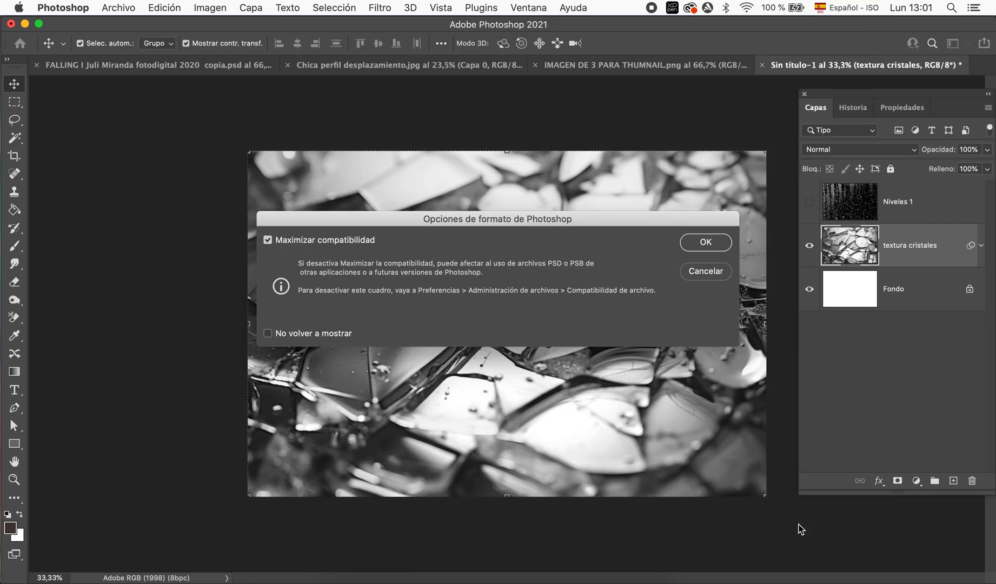
{"action": "left_click", "coordinate": [712, 247]}
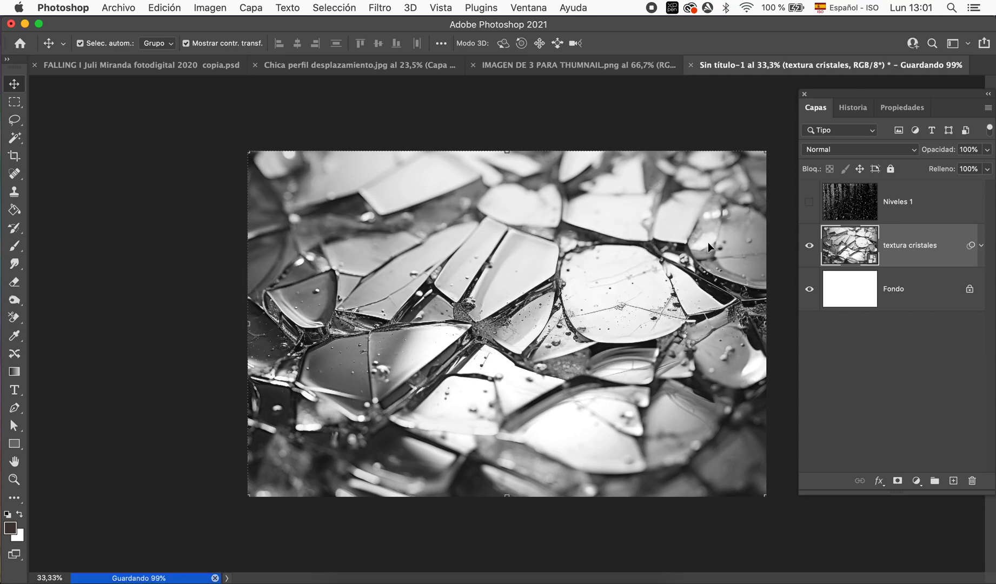
{"action": "left_click", "coordinate": [390, 65]}
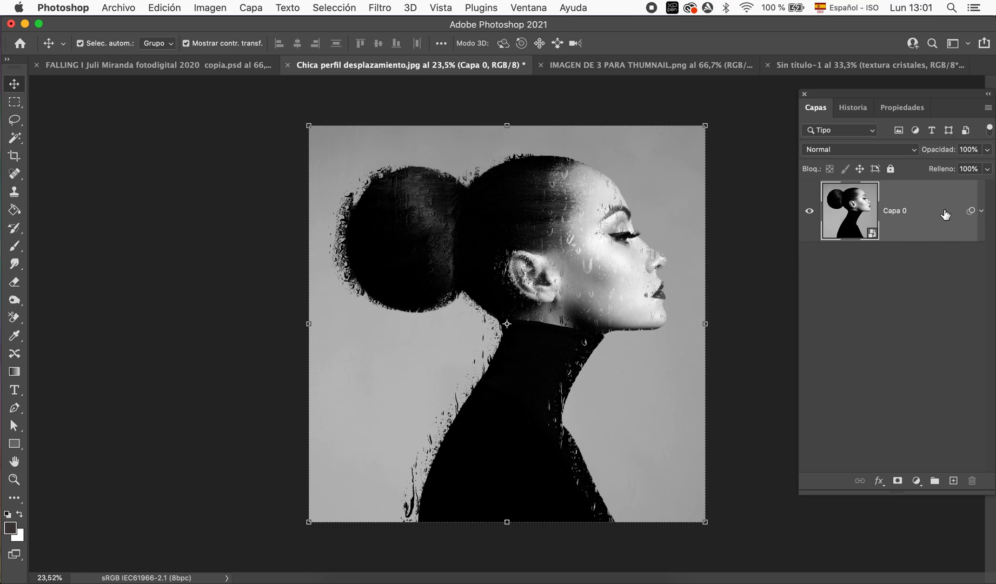
Duplicate Capa 0, strip the copy's Desplazar filter, and toggle its visibility to compare
{"action": "key", "text": "super+j"}
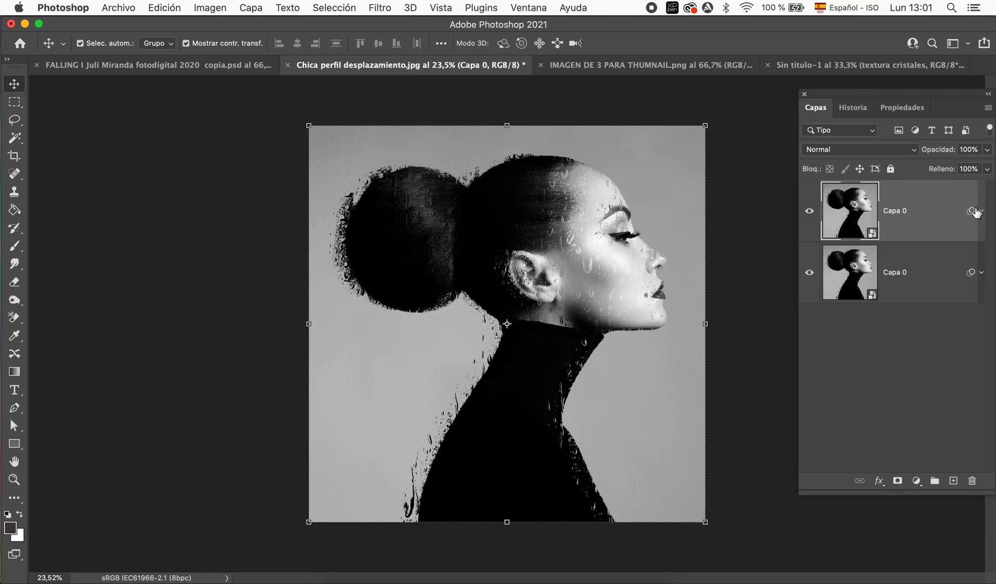
{"action": "left_click", "coordinate": [980, 211]}
{"action": "left_click_drag", "start_coordinate": [873, 305], "coordinate": [972, 478]}
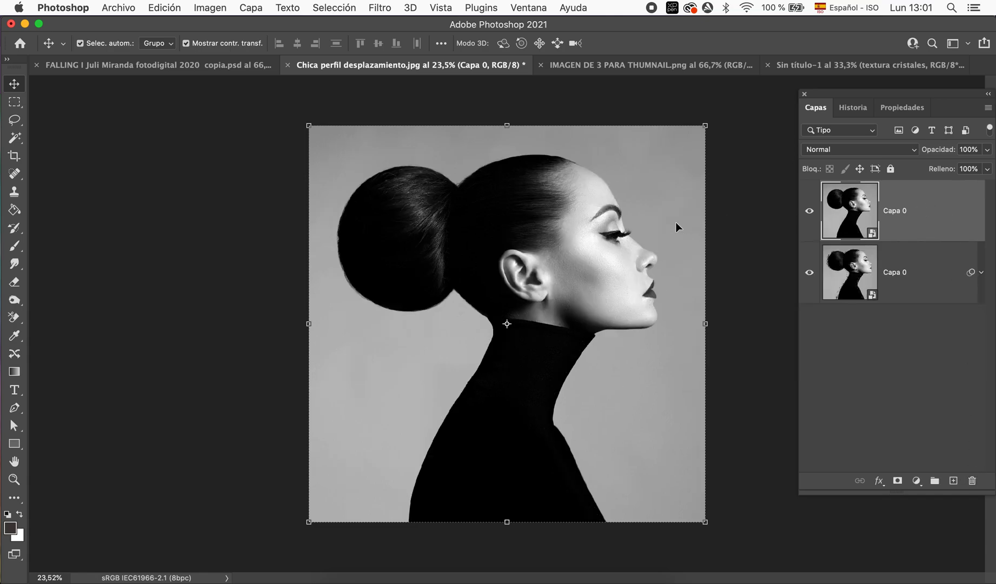
{"action": "left_click", "coordinate": [809, 210]}
{"action": "left_click", "coordinate": [378, 7]}
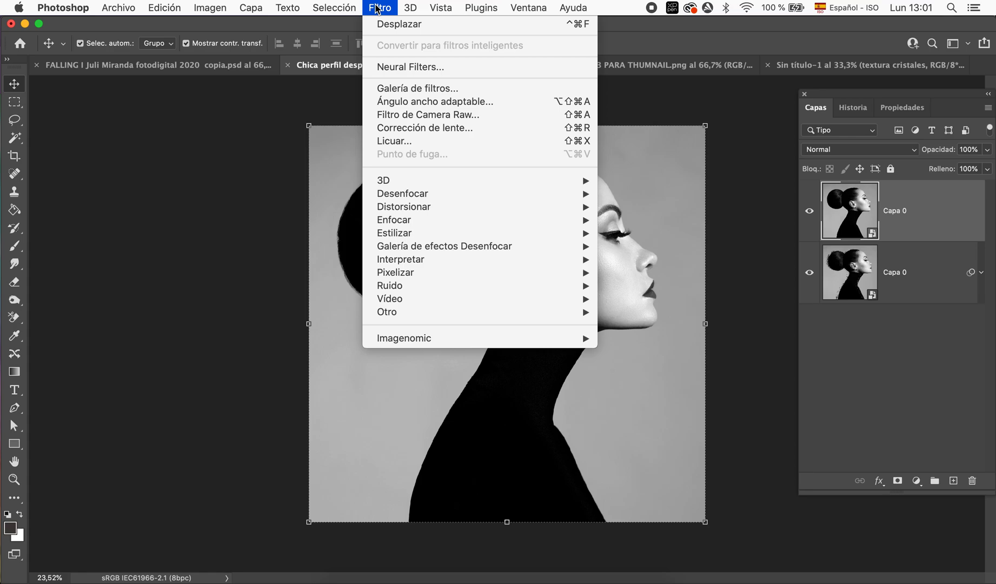
{"action": "mouse_move", "coordinate": [404, 206]}
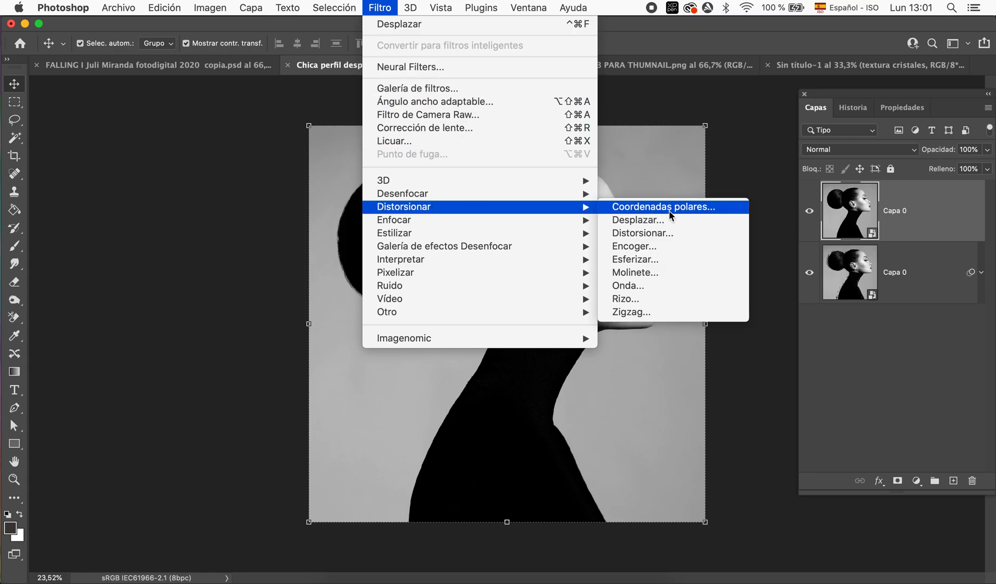
Apply a Displace smart filter at scale 10 with desplamiento cristales.psd as map, then reapply it
{"action": "left_click", "coordinate": [678, 220]}
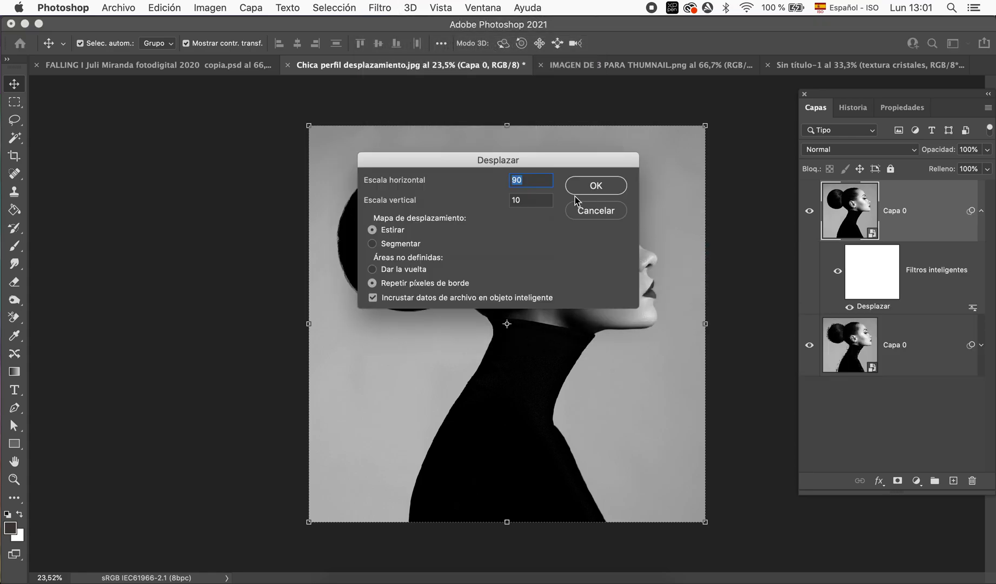
{"action": "type", "text": "10"}
{"action": "left_click", "coordinate": [594, 187]}
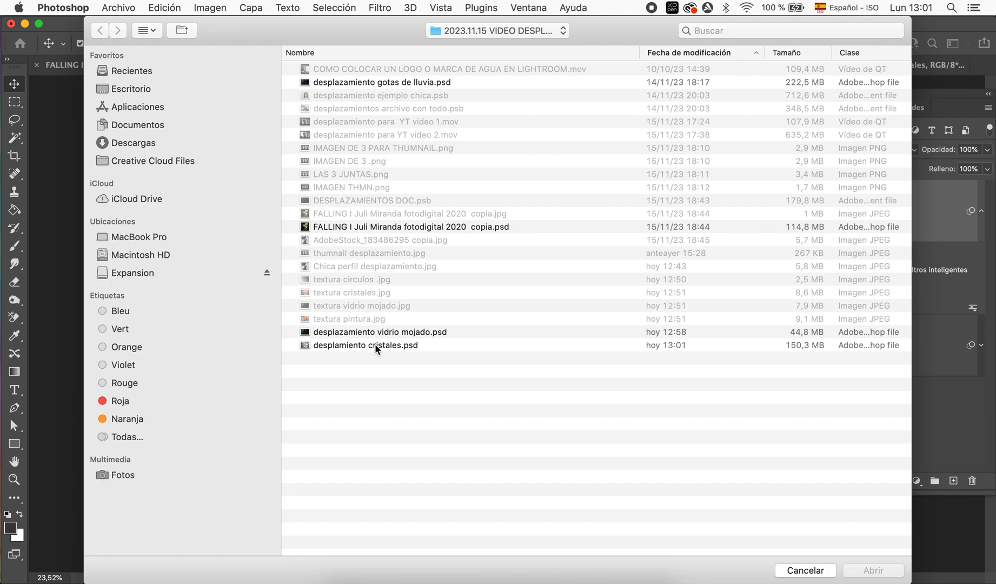
{"action": "double_click", "coordinate": [375, 343]}
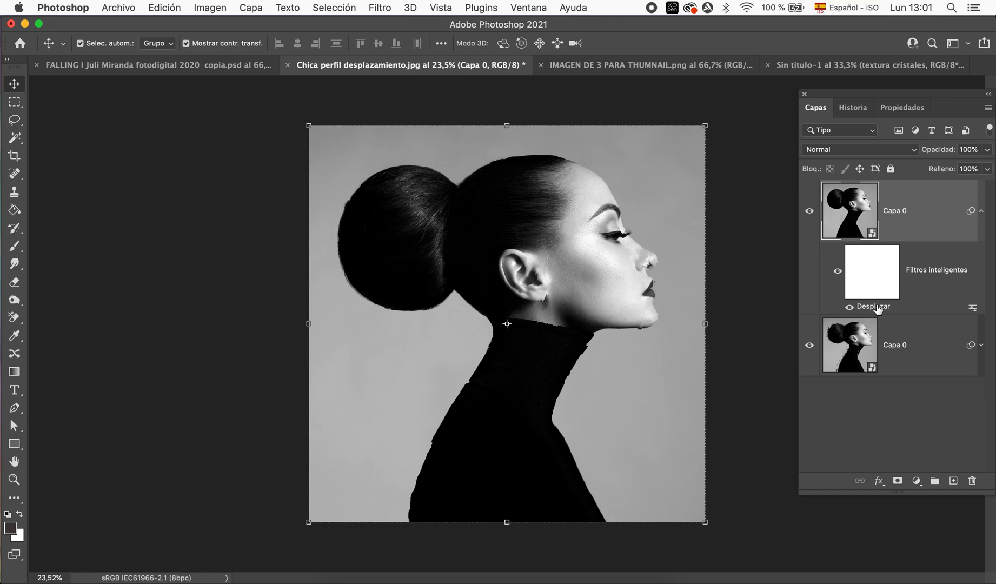
{"action": "double_click", "coordinate": [877, 306]}
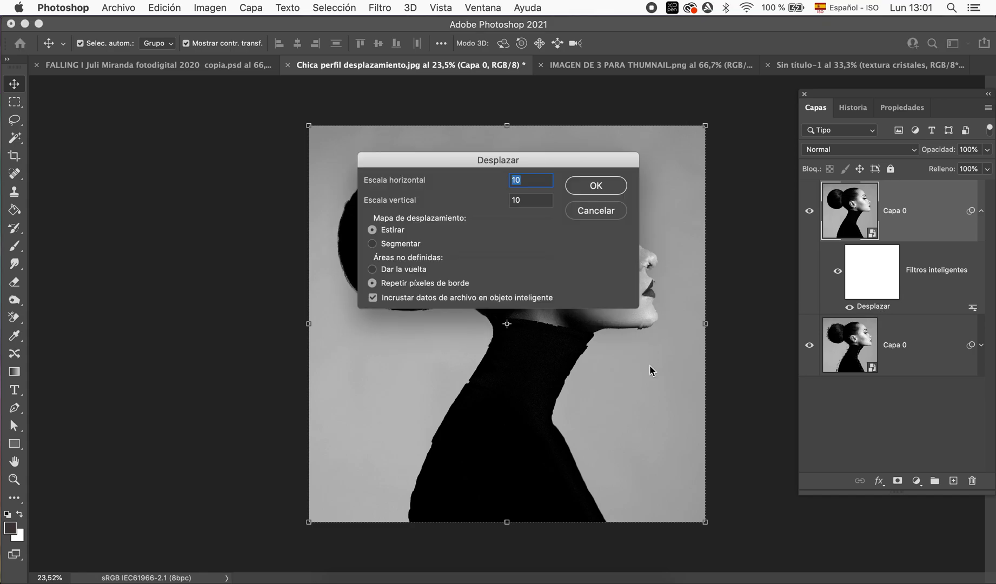
{"action": "left_click", "coordinate": [584, 186]}
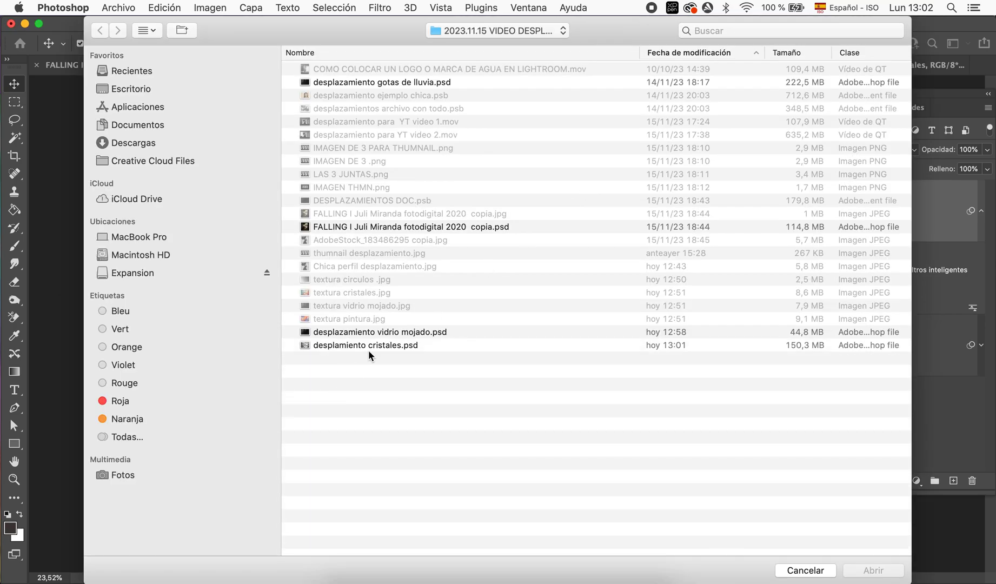
{"action": "double_click", "coordinate": [376, 346]}
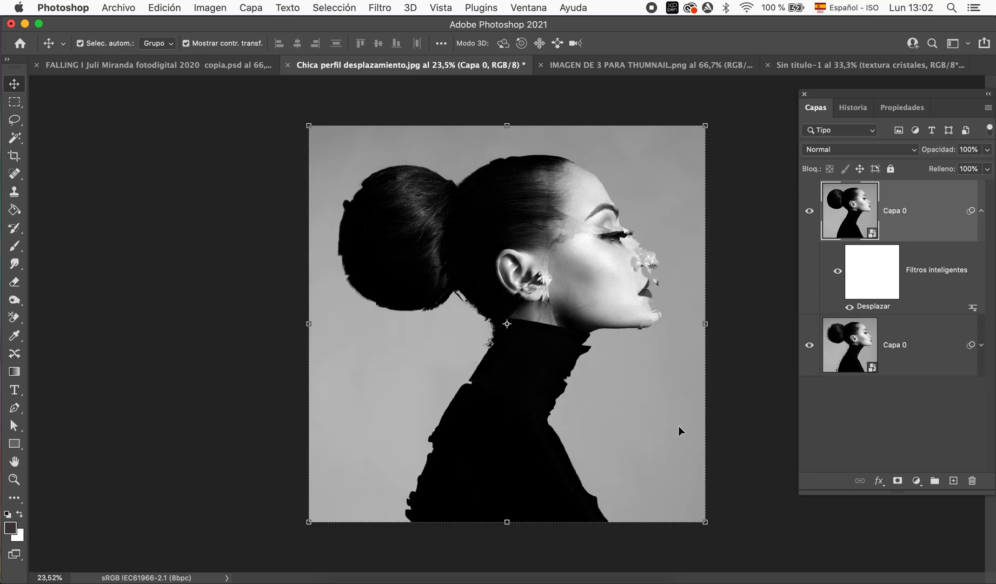
Zoom in and prepare a 380 px black brush at 29% flow on the Displace filter mask
{"action": "key", "text": "super+plus"}
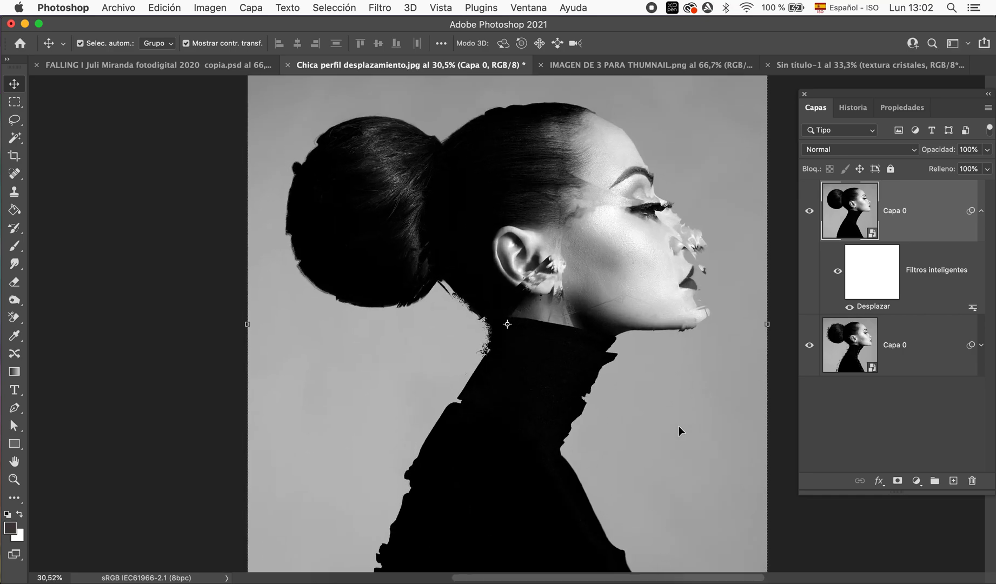
{"action": "scroll", "coordinate": [677, 426], "scroll_direction": "right", "scroll_amount": 5}
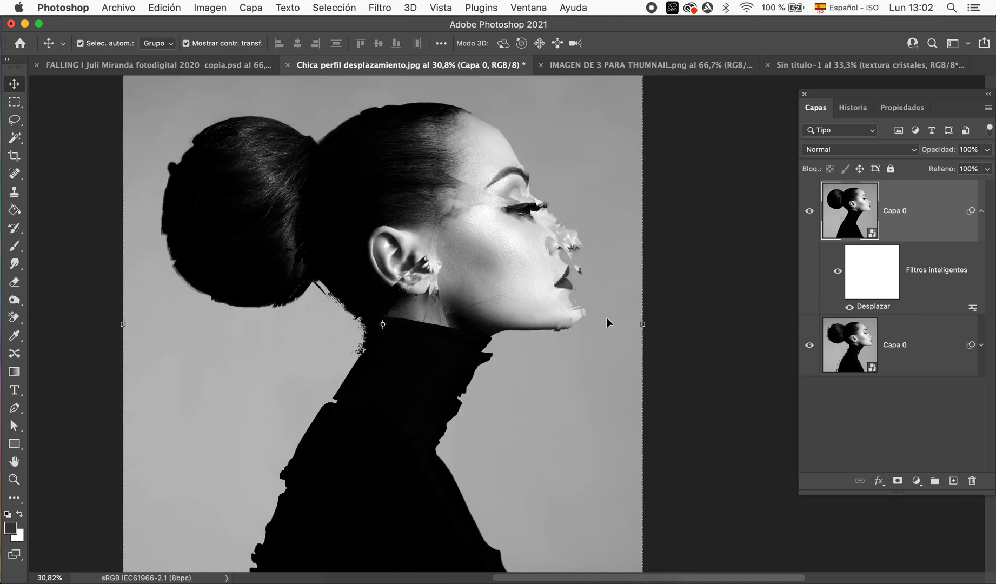
{"action": "left_click", "coordinate": [878, 282]}
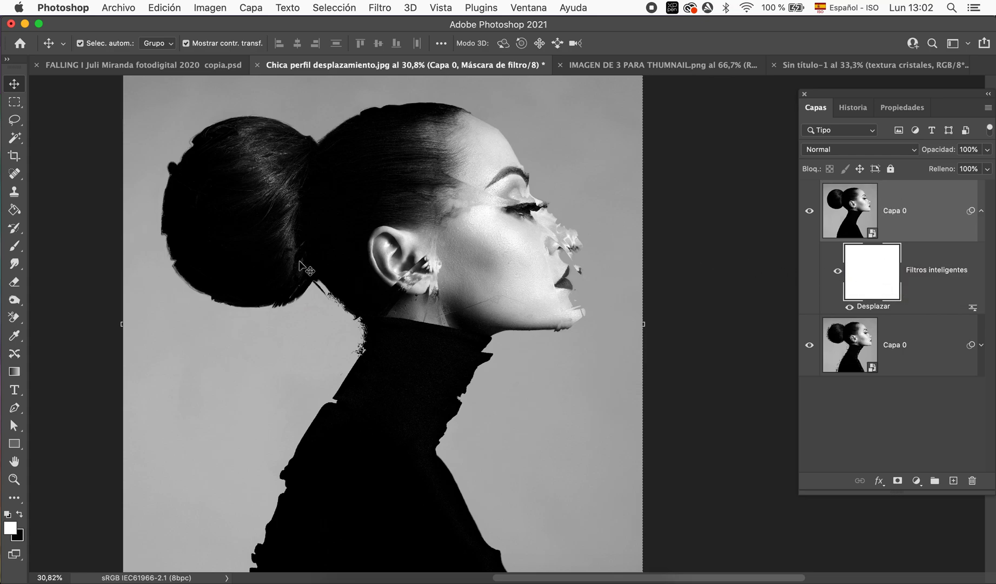
{"action": "left_click", "coordinate": [15, 248]}
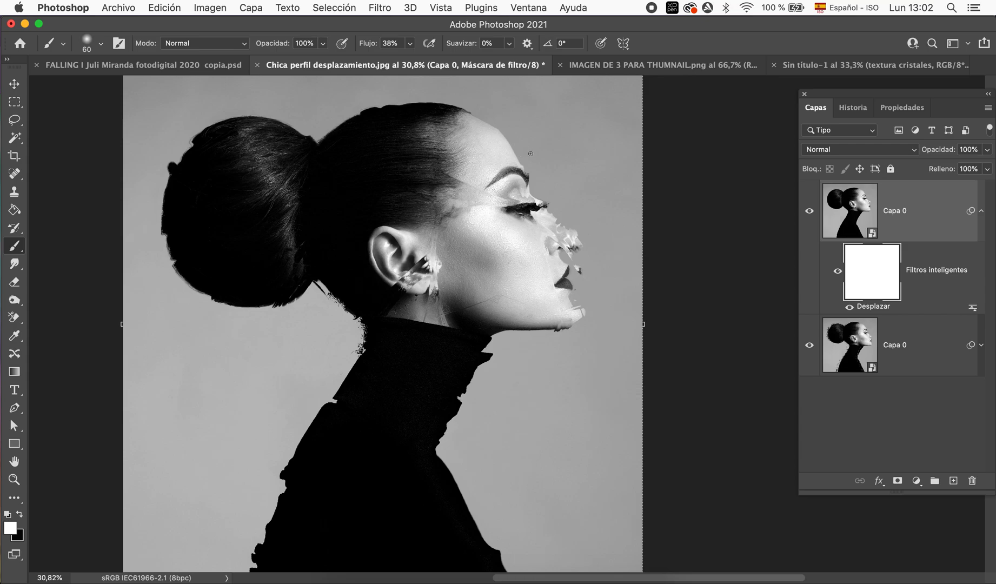
{"action": "left_click_drag", "start_coordinate": [540, 151], "coordinate": [594, 152]}
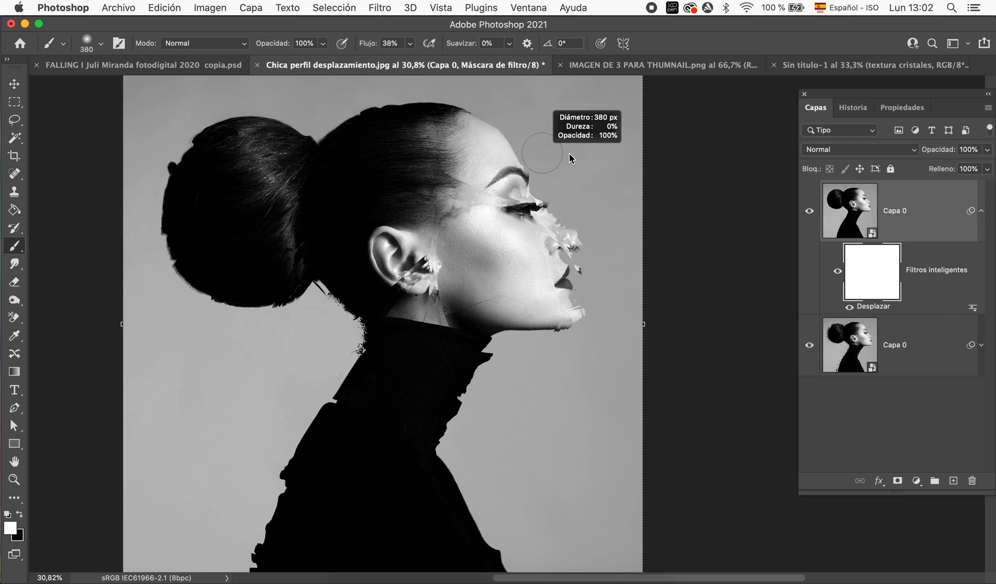
{"action": "key", "text": "x"}
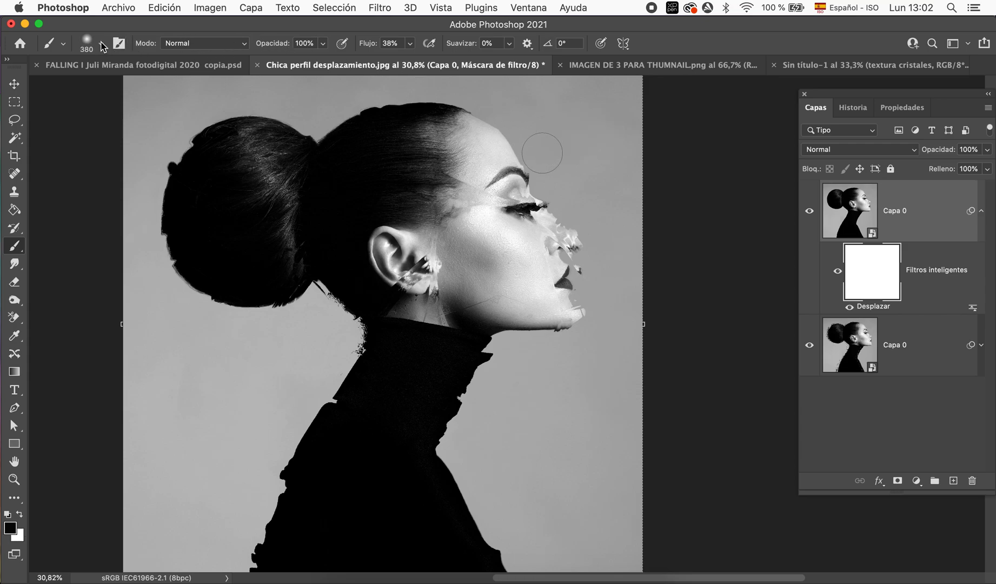
{"action": "left_click", "coordinate": [411, 44]}
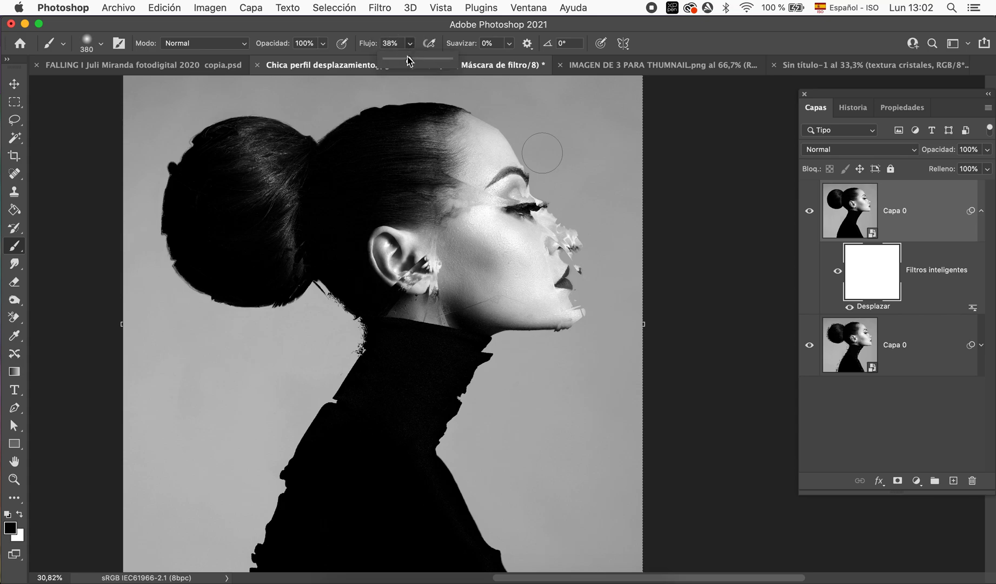
{"action": "left_click_drag", "start_coordinate": [409, 60], "coordinate": [404, 60]}
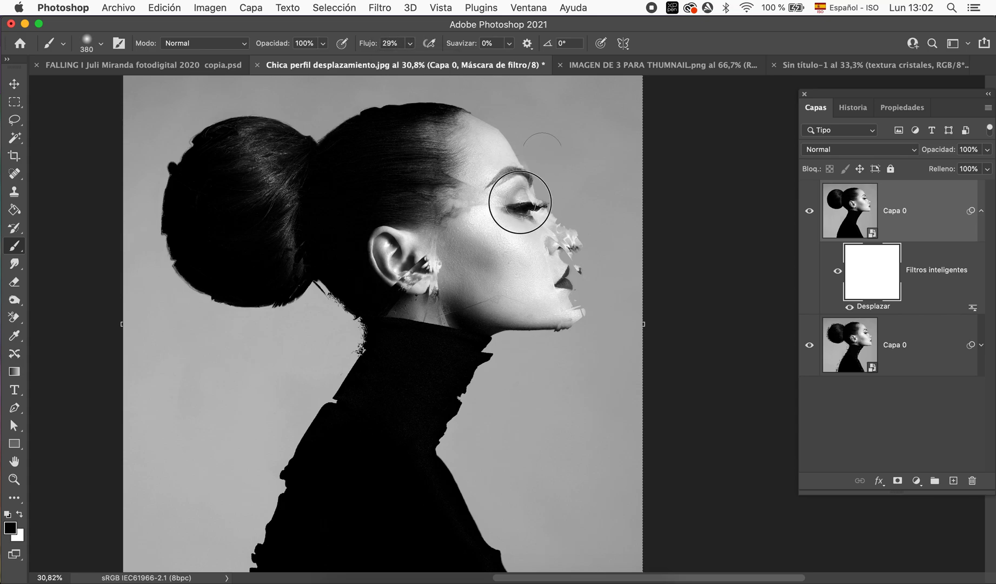
Paint out the distortion over eye, nose, forehead and ear at 100% flow, undoing the last stroke
{"action": "mouse_move", "coordinate": [519, 202]}
{"action": "left_mouse_down"}
{"action": "mouse_move", "coordinate": [569, 287]}
{"action": "mouse_move", "coordinate": [582, 288]}
{"action": "mouse_move", "coordinate": [554, 327]}
{"action": "mouse_move", "coordinate": [569, 311]}
{"action": "mouse_move", "coordinate": [557, 269]}
{"action": "mouse_move", "coordinate": [568, 275]}
{"action": "left_mouse_up"}
{"action": "left_click", "coordinate": [411, 43]}
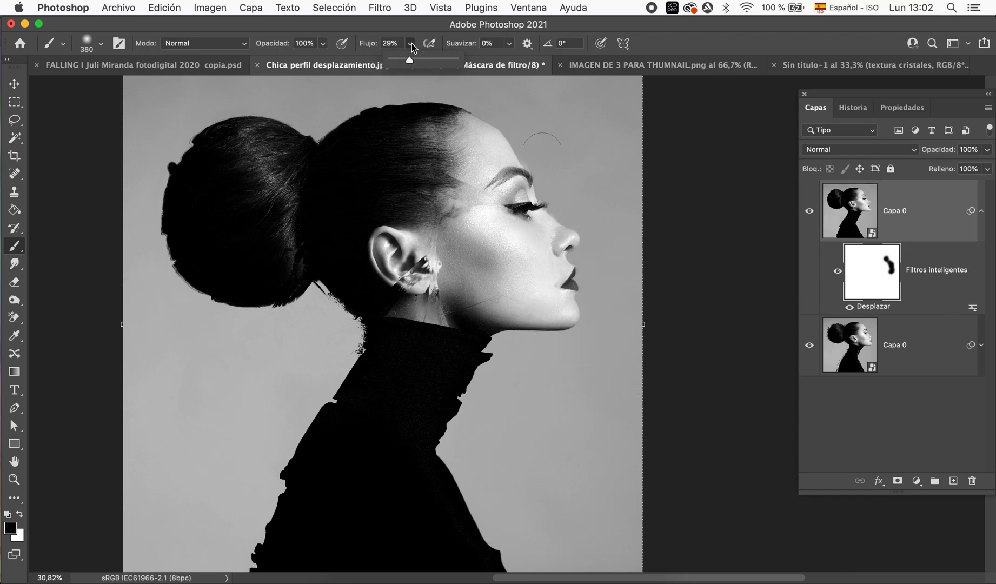
{"action": "left_click_drag", "start_coordinate": [412, 64], "coordinate": [460, 60]}
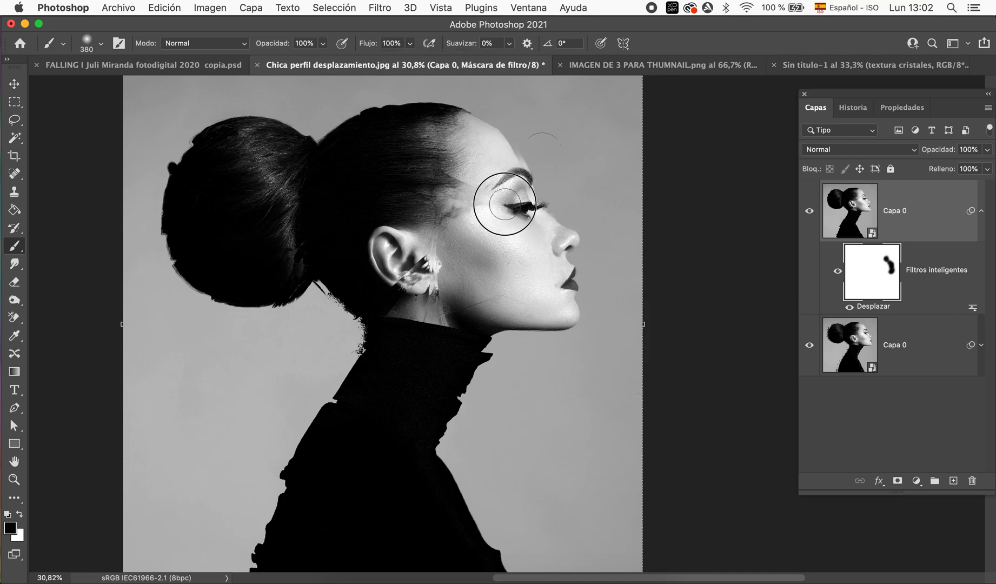
{"action": "mouse_move", "coordinate": [517, 159]}
{"action": "left_mouse_down"}
{"action": "mouse_move", "coordinate": [515, 152]}
{"action": "mouse_move", "coordinate": [500, 200]}
{"action": "mouse_move", "coordinate": [466, 196]}
{"action": "mouse_move", "coordinate": [445, 260]}
{"action": "mouse_move", "coordinate": [429, 250]}
{"action": "mouse_move", "coordinate": [412, 262]}
{"action": "mouse_move", "coordinate": [426, 258]}
{"action": "mouse_move", "coordinate": [382, 235]}
{"action": "mouse_move", "coordinate": [427, 286]}
{"action": "mouse_move", "coordinate": [449, 276]}
{"action": "mouse_move", "coordinate": [498, 305]}
{"action": "mouse_move", "coordinate": [582, 302]}
{"action": "left_mouse_up"}
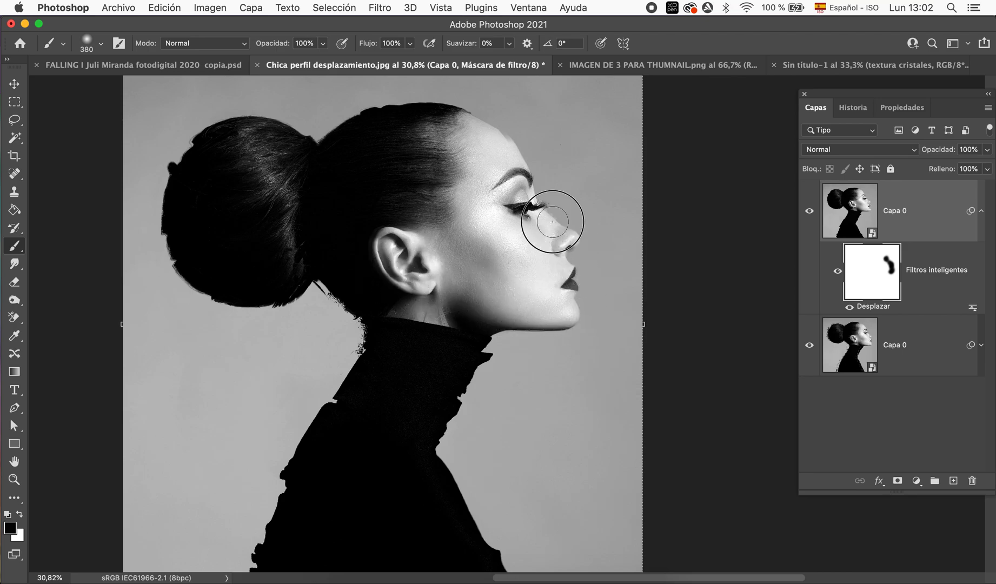
{"action": "mouse_move", "coordinate": [510, 203]}
{"action": "left_mouse_down"}
{"action": "mouse_move", "coordinate": [507, 140]}
{"action": "mouse_move", "coordinate": [493, 133]}
{"action": "mouse_move", "coordinate": [510, 133]}
{"action": "mouse_move", "coordinate": [507, 158]}
{"action": "mouse_move", "coordinate": [462, 122]}
{"action": "mouse_move", "coordinate": [455, 139]}
{"action": "mouse_move", "coordinate": [456, 122]}
{"action": "mouse_move", "coordinate": [440, 129]}
{"action": "mouse_move", "coordinate": [473, 189]}
{"action": "mouse_move", "coordinate": [472, 221]}
{"action": "mouse_move", "coordinate": [533, 240]}
{"action": "left_mouse_up"}
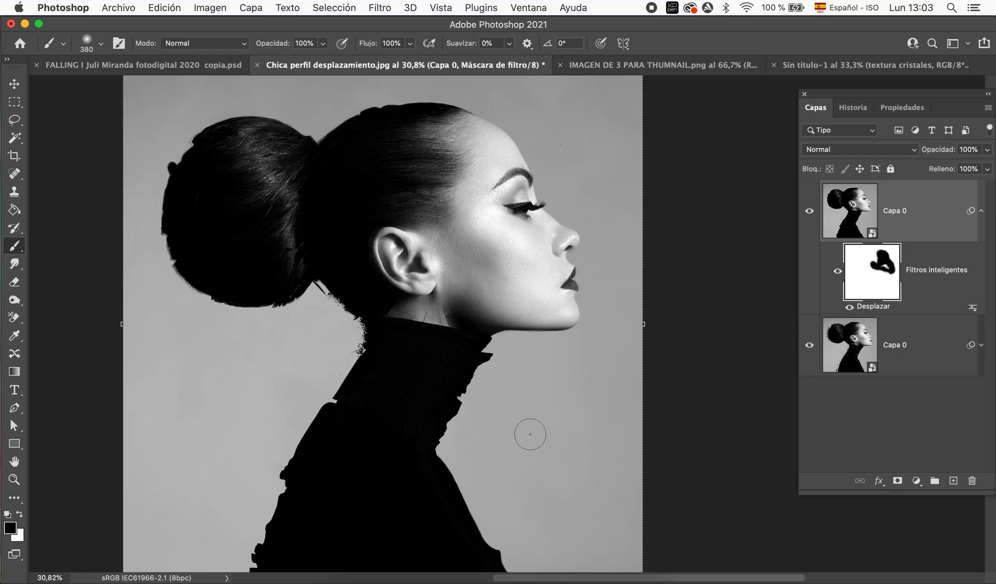
{"action": "scroll", "coordinate": [534, 426], "scroll_direction": "down", "scroll_amount": 2}
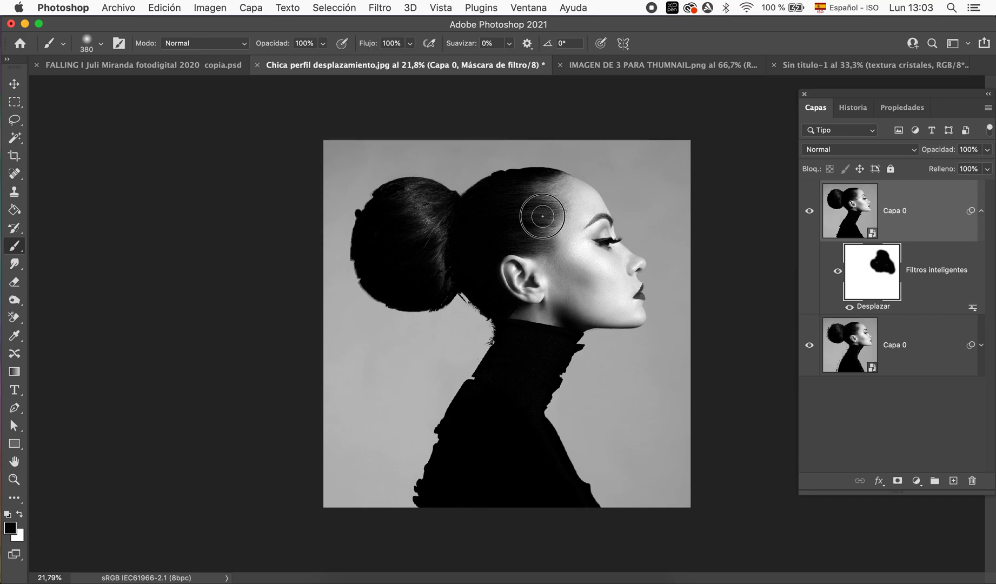
{"action": "left_click_drag", "start_coordinate": [545, 294], "coordinate": [506, 265]}
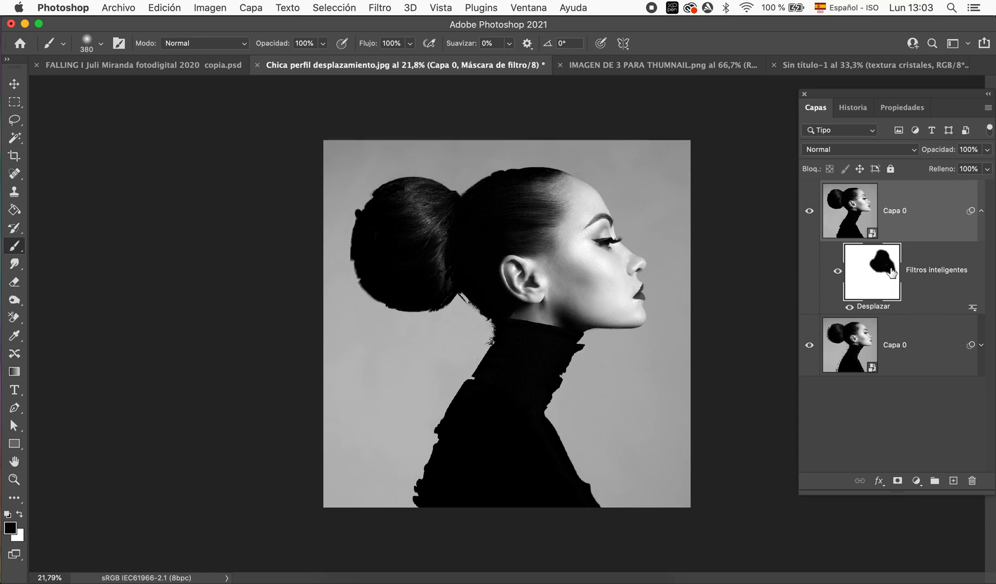
{"action": "mouse_move", "coordinate": [611, 294]}
{"action": "left_mouse_down"}
{"action": "mouse_move", "coordinate": [643, 273]}
{"action": "mouse_move", "coordinate": [628, 246]}
{"action": "mouse_move", "coordinate": [597, 319]}
{"action": "left_mouse_up"}
{"action": "key", "text": "ctrl+z"}
Rerun the Capa 0 Desplazar filter using desplamiento cristales.psd as the displacement map
{"action": "left_click", "coordinate": [971, 213]}
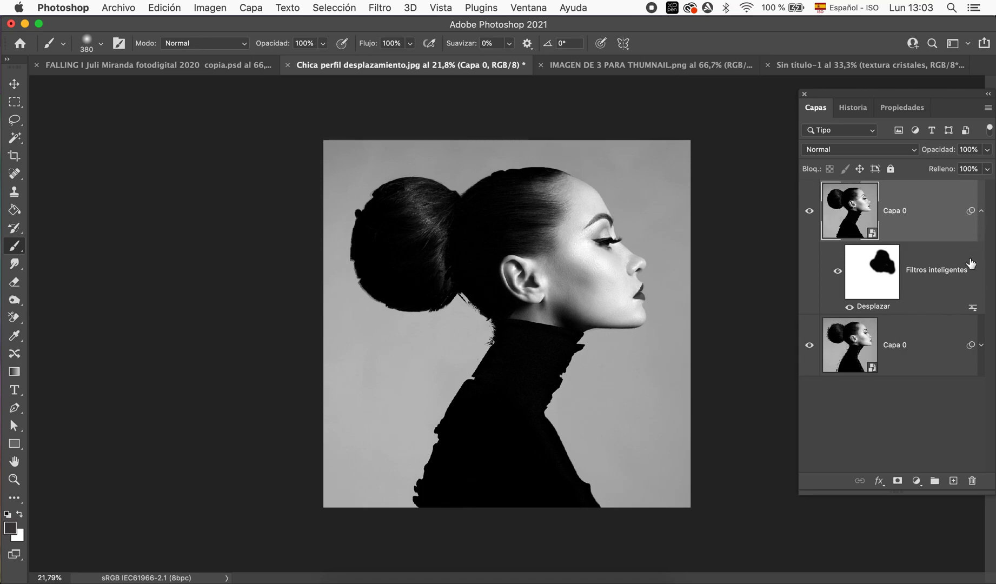
{"action": "double_click", "coordinate": [881, 307]}
{"action": "type", "text": "110"}
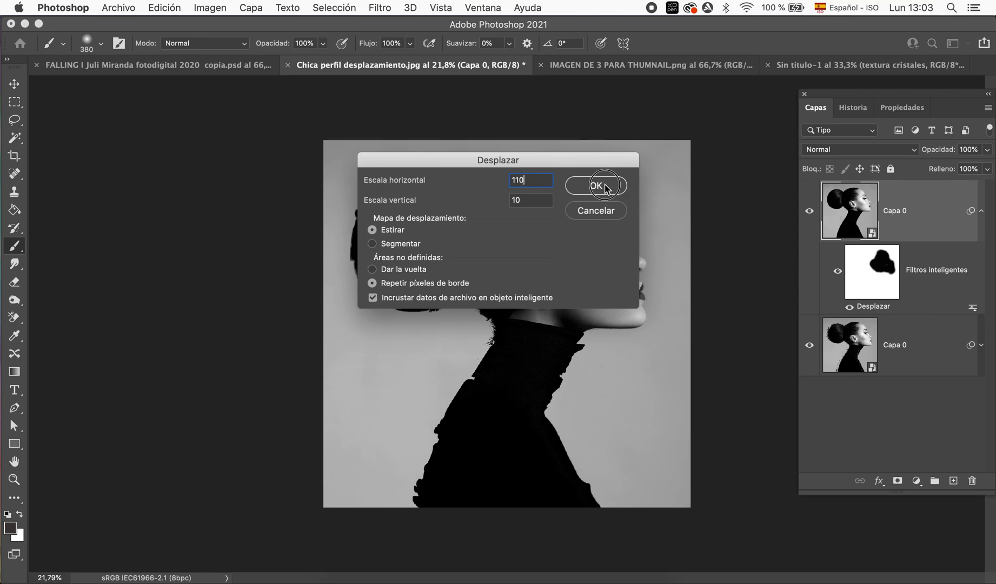
{"action": "left_click", "coordinate": [605, 186]}
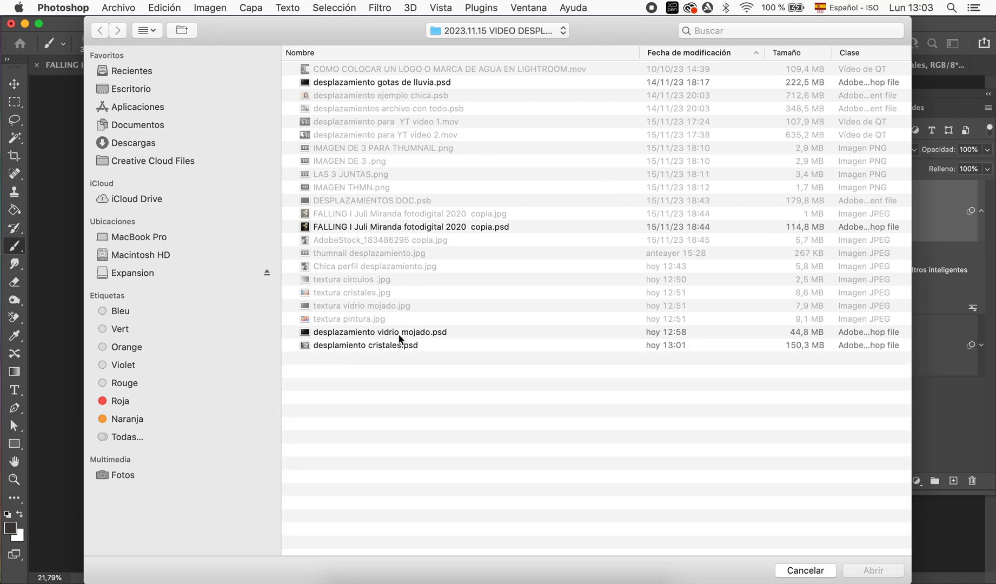
{"action": "double_click", "coordinate": [368, 345]}
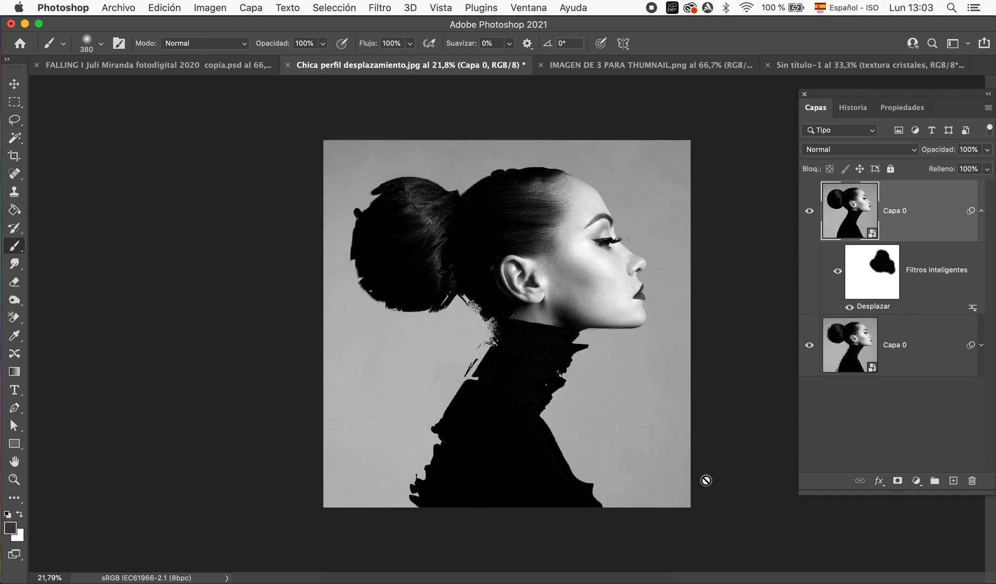
In Sin título-1, hide the textura cristales layer and select Fondo
{"action": "left_click", "coordinate": [979, 214]}
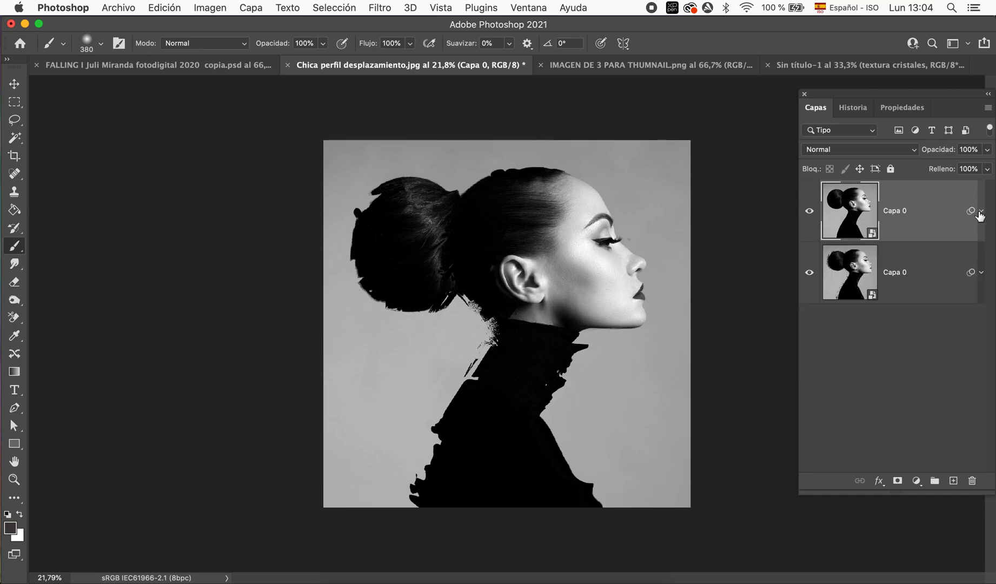
{"action": "left_click", "coordinate": [852, 65]}
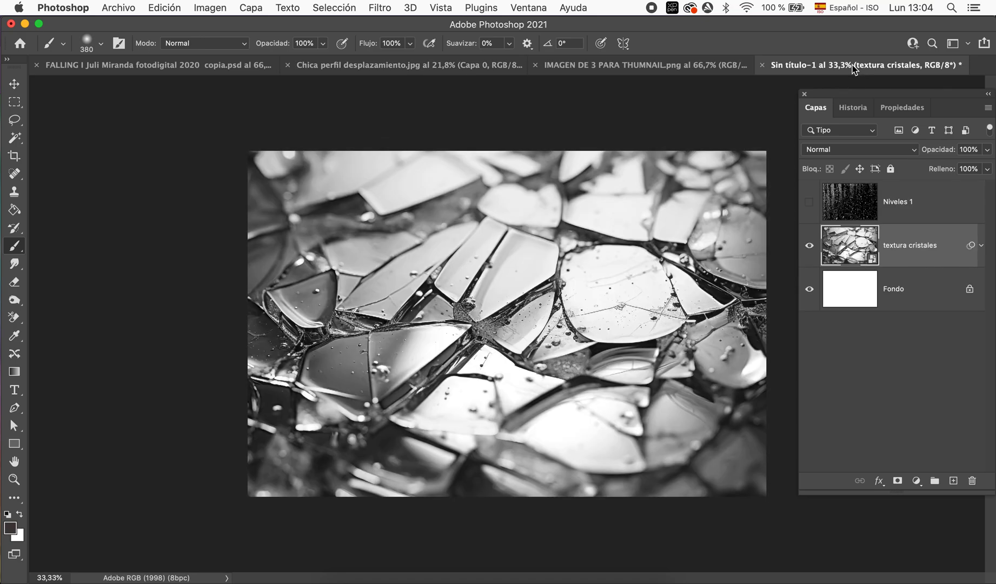
{"action": "left_click", "coordinate": [808, 250]}
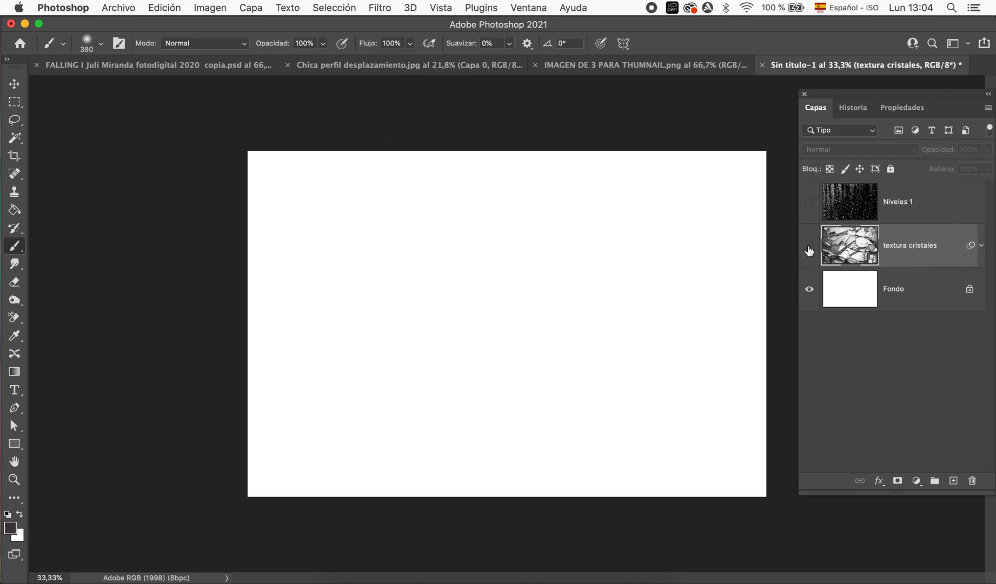
{"action": "left_click", "coordinate": [921, 291]}
Place textura cristales.jpg as an embedded layer above Fondo
{"action": "left_click", "coordinate": [121, 7]}
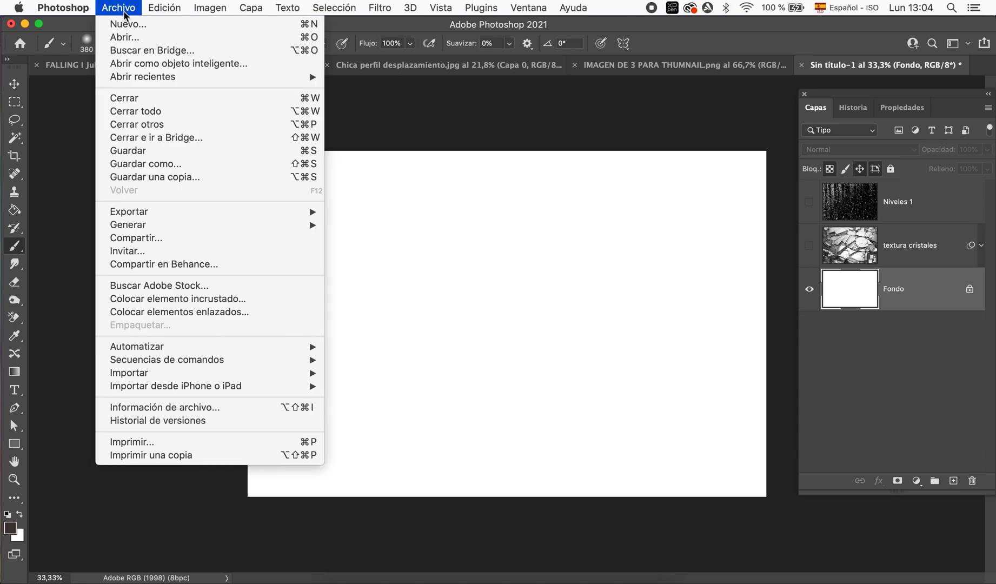
{"action": "left_click", "coordinate": [223, 301]}
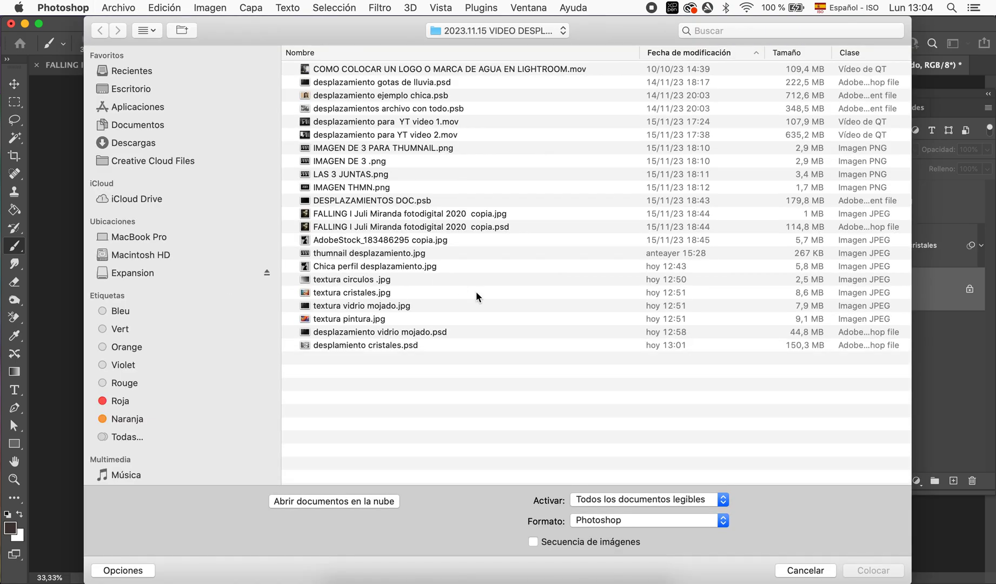
{"action": "double_click", "coordinate": [361, 295]}
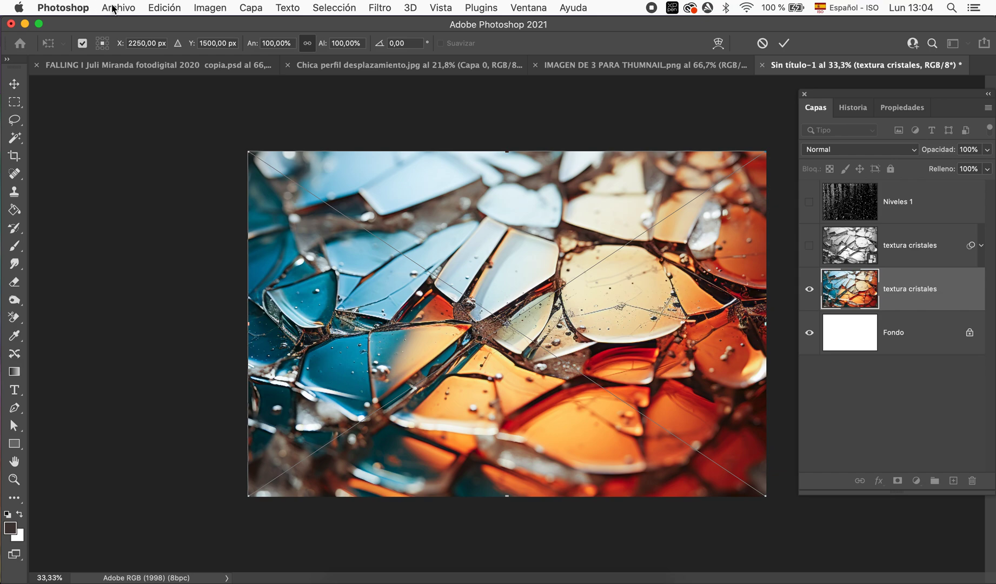
{"action": "left_click", "coordinate": [113, 9]}
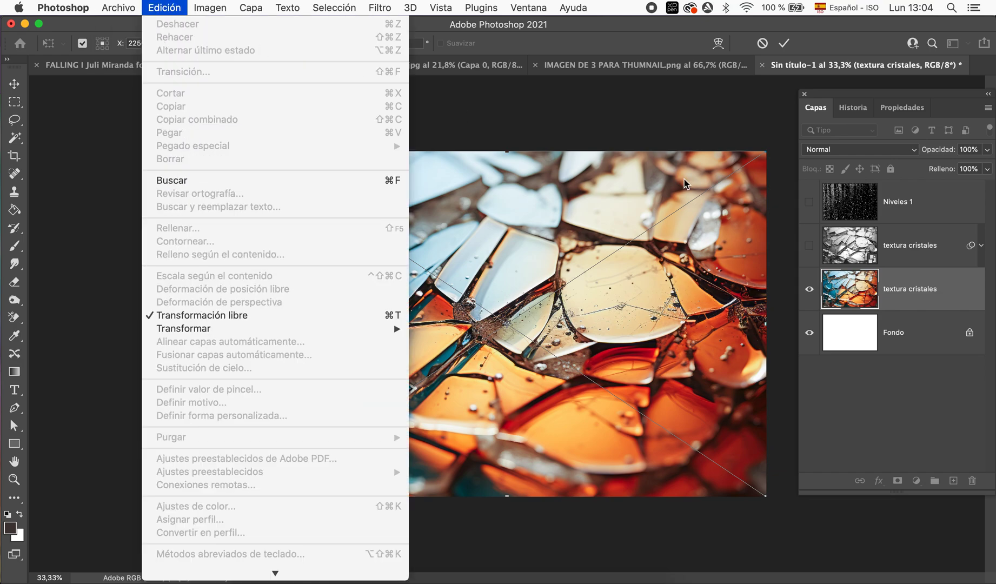
{"action": "left_click", "coordinate": [948, 299]}
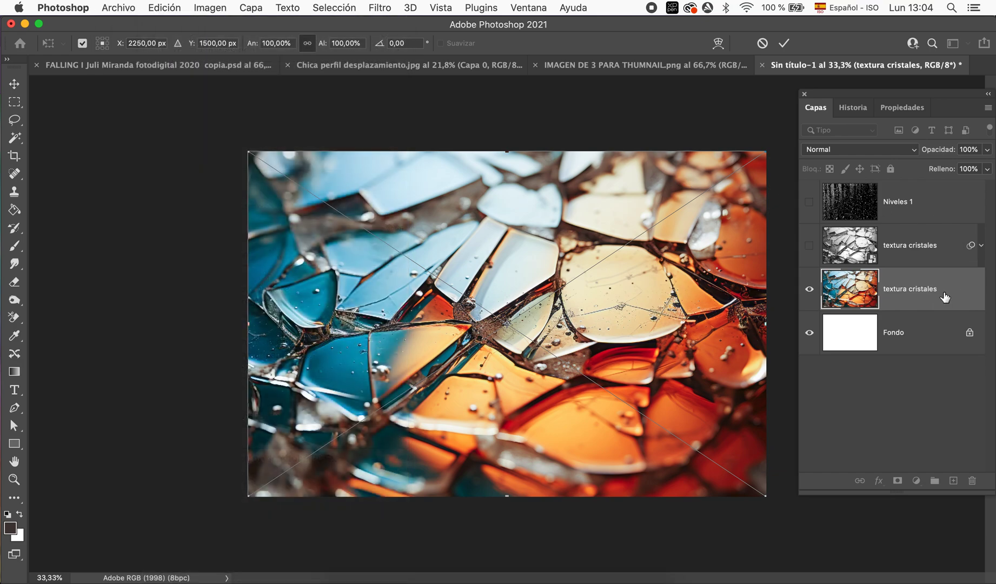
Hide the colour glass layer and place textura pintura.jpg as an embedded layer above Fondo
{"action": "left_click", "coordinate": [809, 288]}
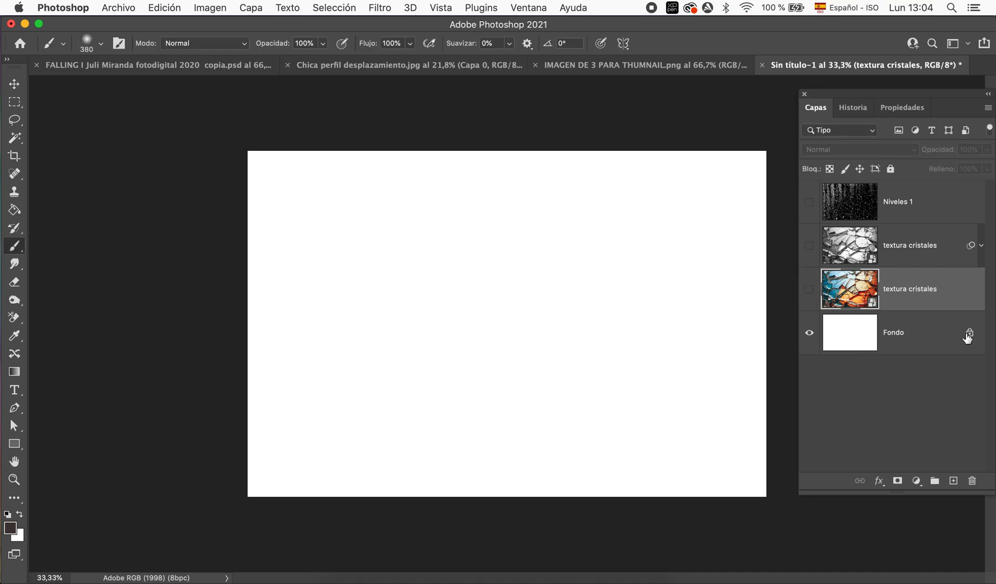
{"action": "left_click", "coordinate": [922, 332]}
{"action": "left_click", "coordinate": [120, 9]}
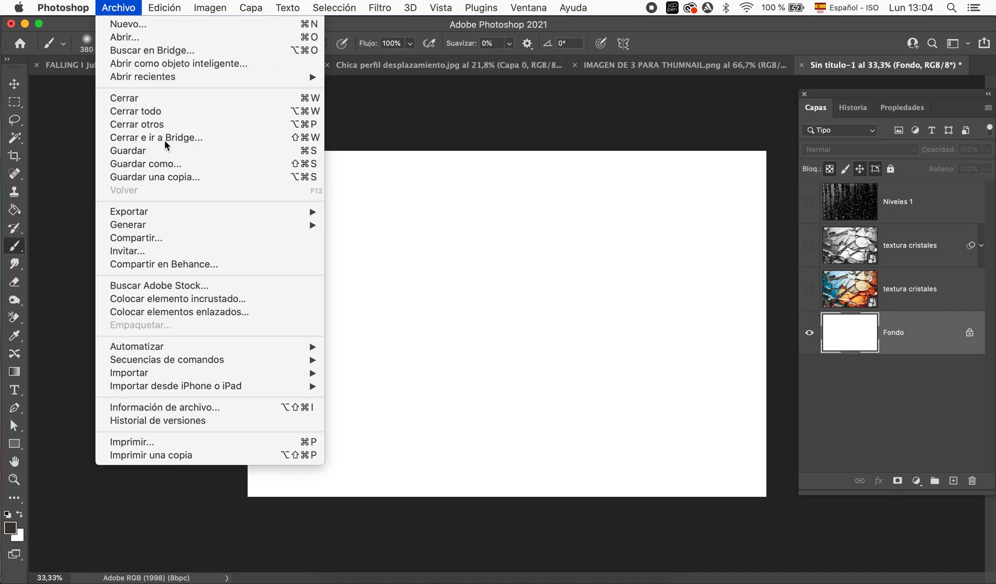
{"action": "left_click", "coordinate": [188, 302]}
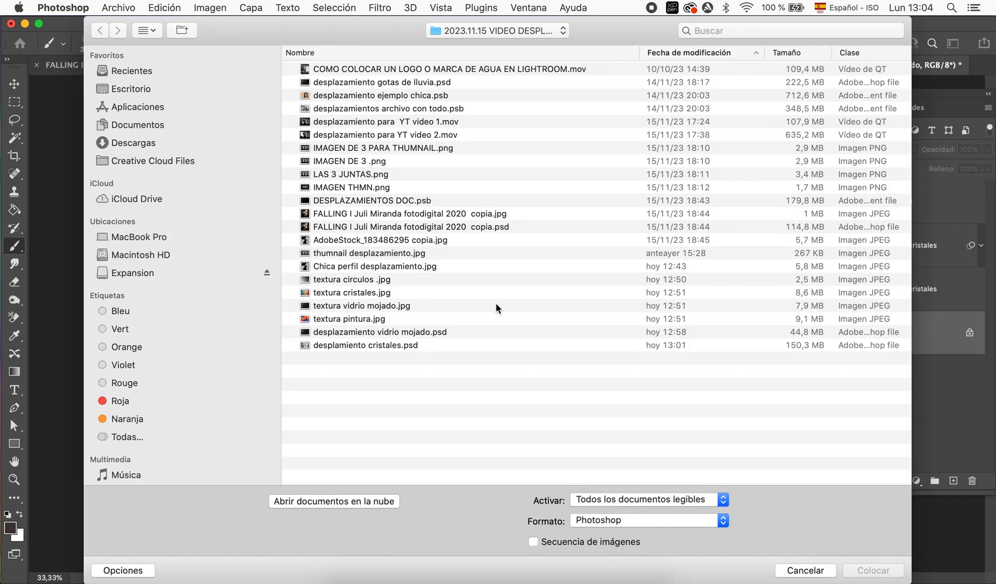
{"action": "left_click", "coordinate": [364, 320]}
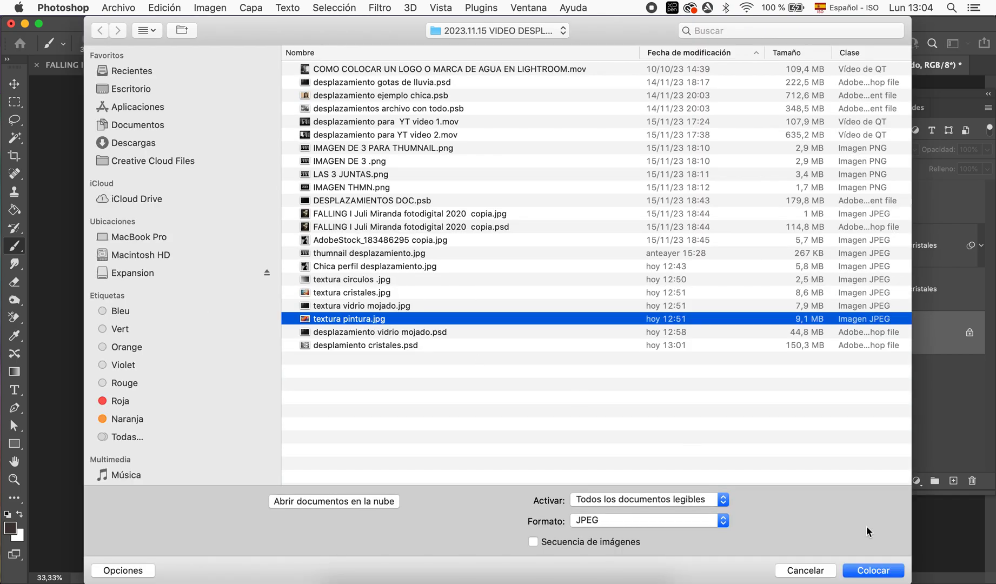
{"action": "left_click", "coordinate": [874, 570]}
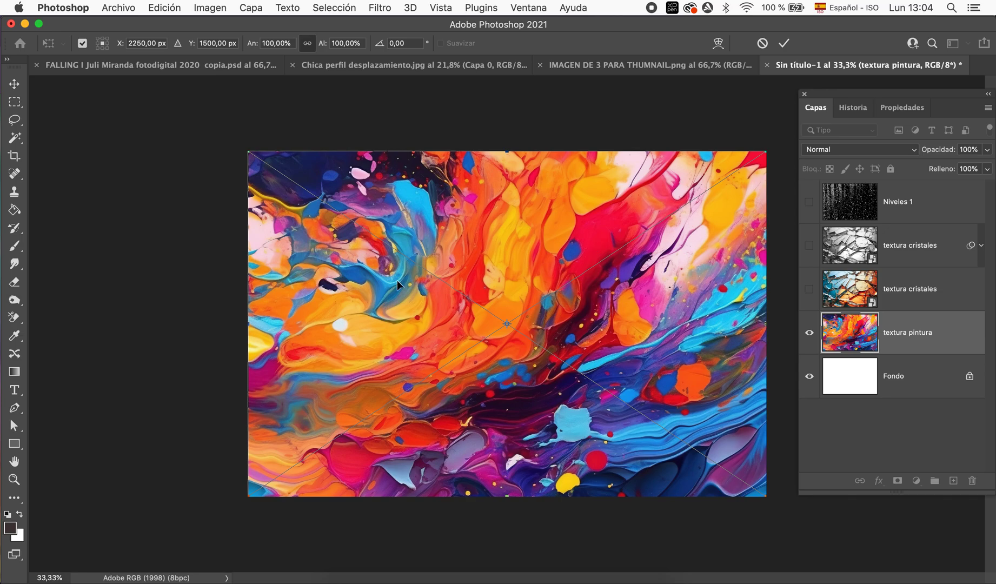
{"action": "key", "text": "Return"}
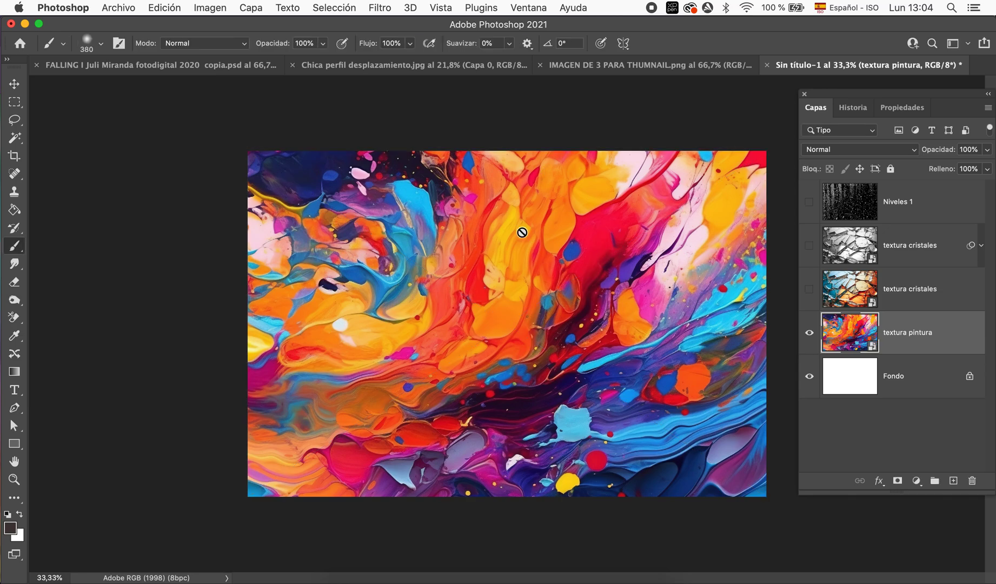
Flip the textura pintura layer horizontally
{"action": "key", "text": "ctrl+t"}
{"action": "right_click", "coordinate": [521, 231]}
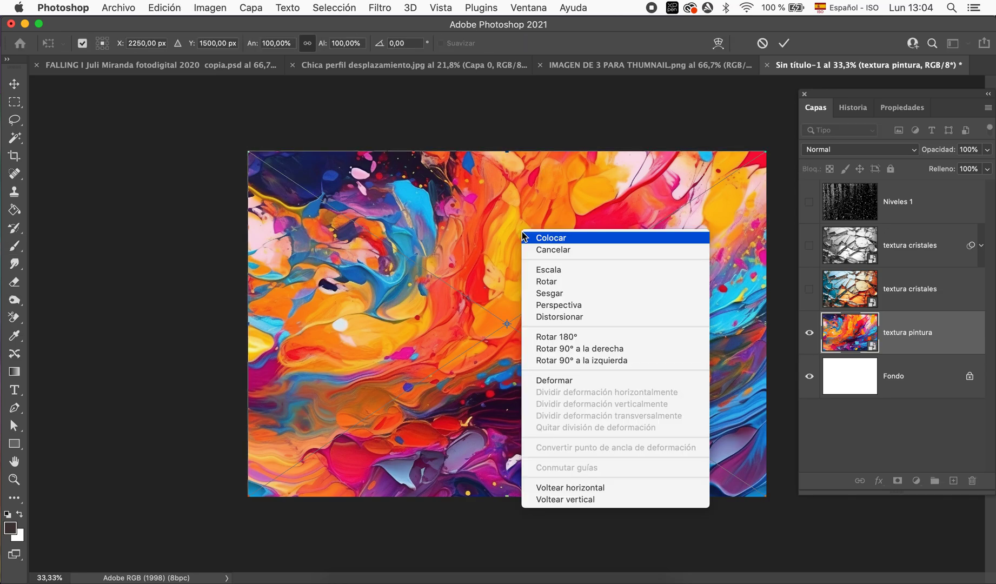
{"action": "left_click", "coordinate": [566, 487]}
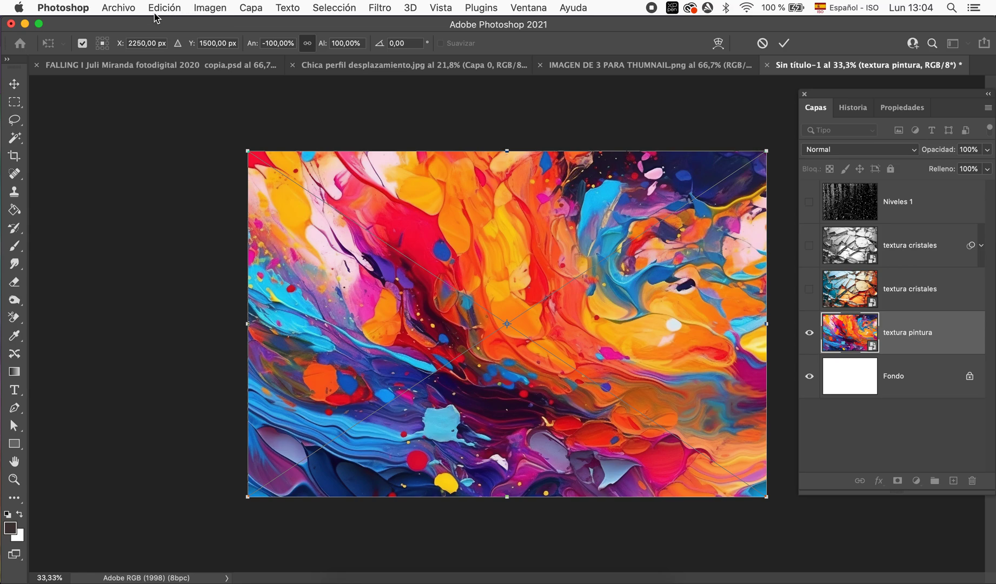
{"action": "left_click", "coordinate": [123, 8]}
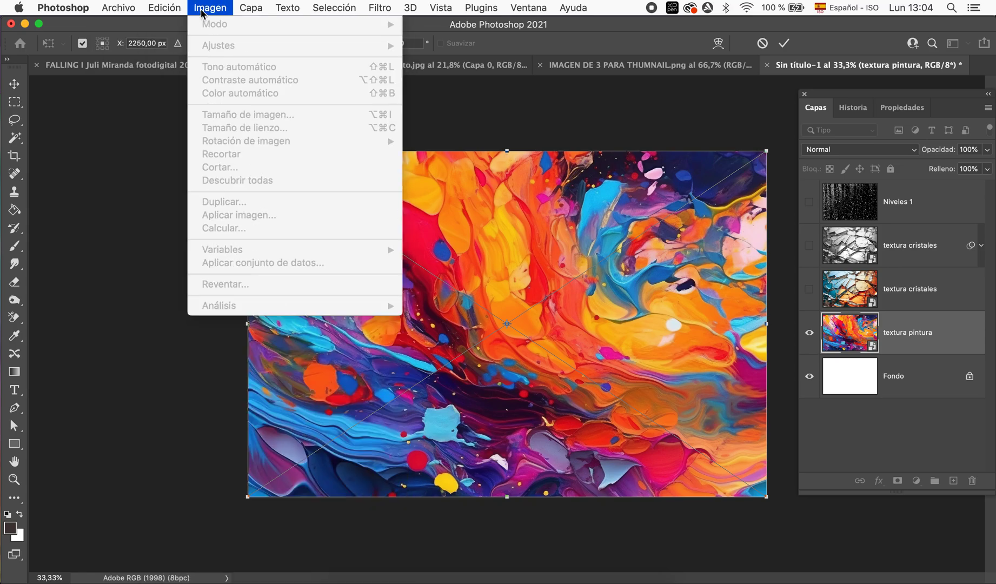
{"action": "left_click", "coordinate": [935, 329]}
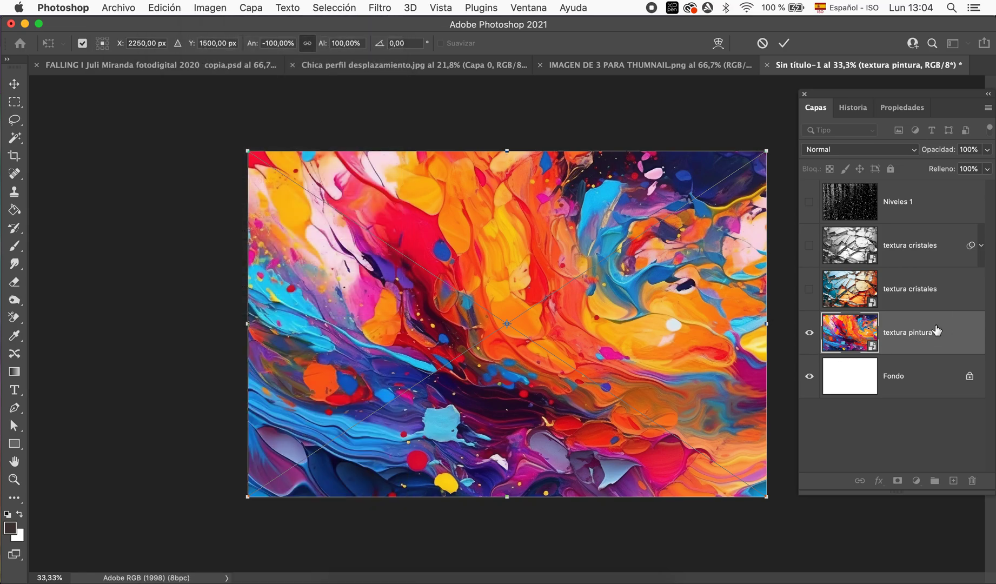
{"action": "key", "text": "Return"}
Convert textura pintura to black and white with custom Reds and Greens values as a smart filter
{"action": "key", "text": "b"}
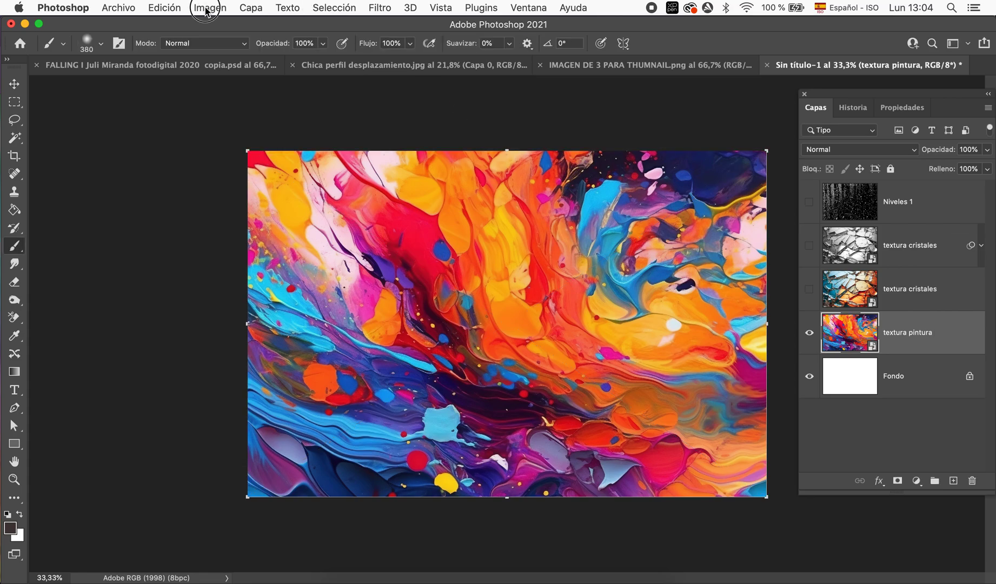
{"action": "left_click", "coordinate": [203, 7]}
{"action": "mouse_move", "coordinate": [234, 45]}
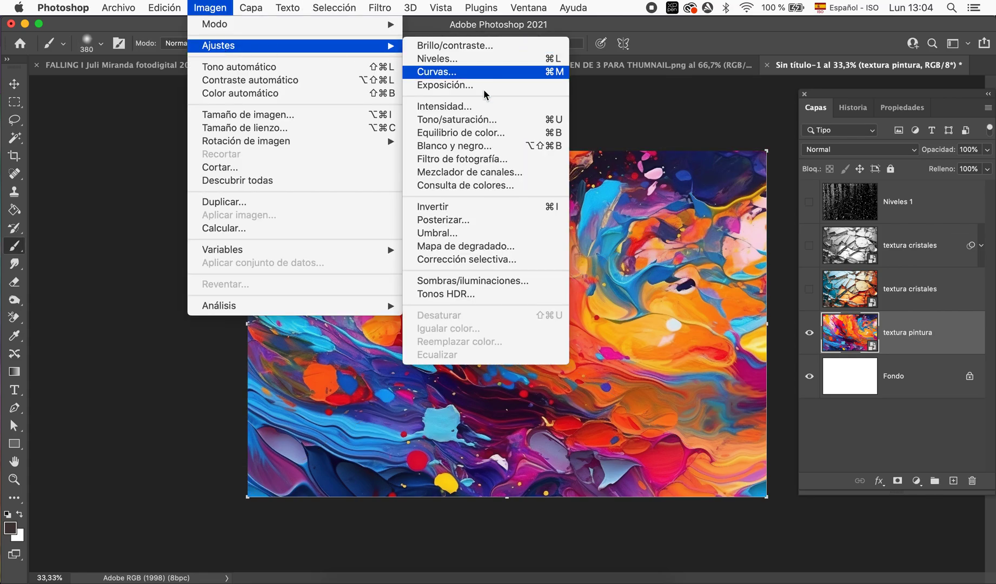
{"action": "left_click", "coordinate": [485, 146]}
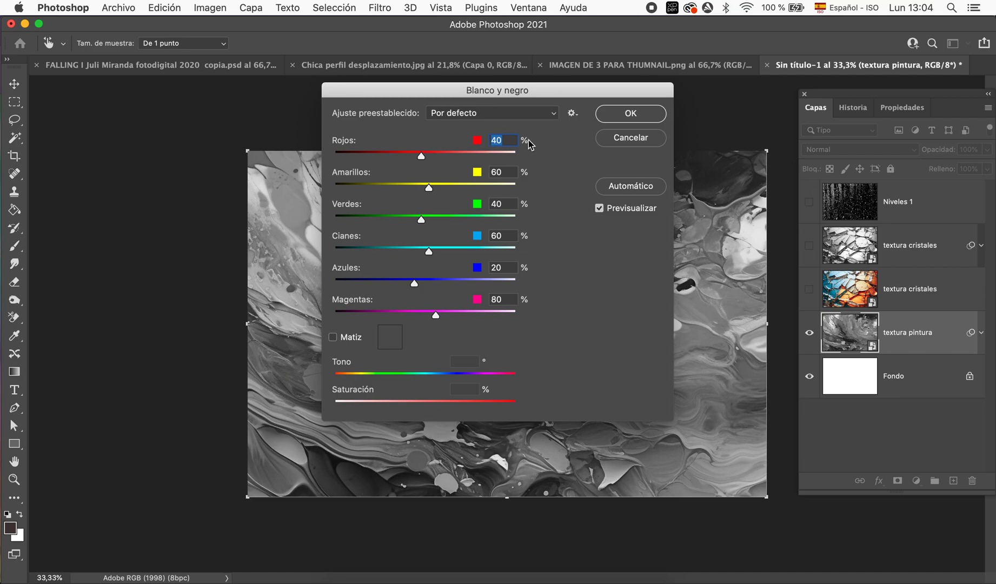
{"action": "left_click_drag", "start_coordinate": [598, 87], "coordinate": [876, 91]}
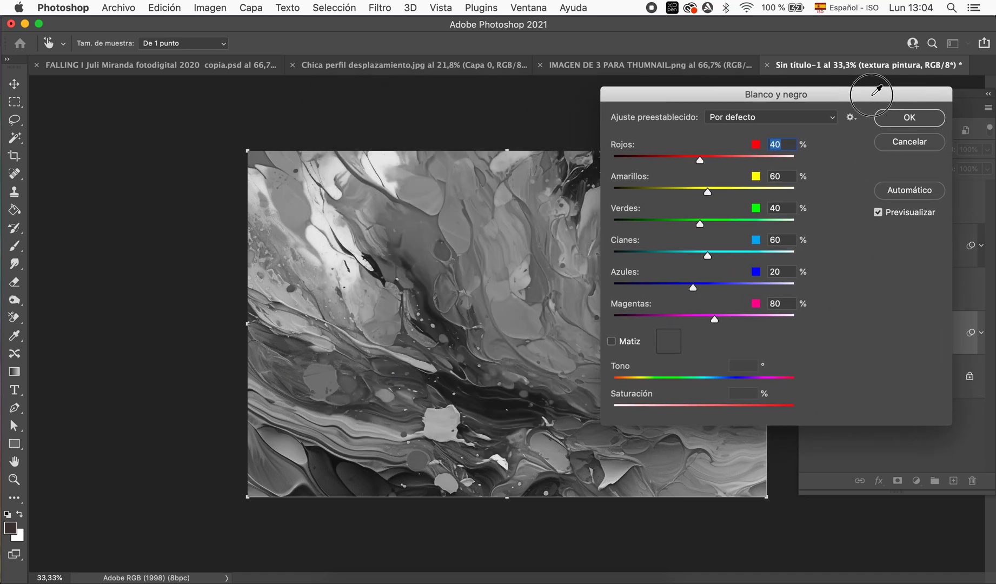
{"action": "mouse_move", "coordinate": [700, 165]}
{"action": "left_mouse_down"}
{"action": "mouse_move", "coordinate": [676, 164]}
{"action": "mouse_move", "coordinate": [740, 160]}
{"action": "mouse_move", "coordinate": [675, 173]}
{"action": "mouse_move", "coordinate": [704, 194]}
{"action": "mouse_move", "coordinate": [749, 198]}
{"action": "left_mouse_up"}
{"action": "mouse_move", "coordinate": [697, 227]}
{"action": "left_mouse_down"}
{"action": "mouse_move", "coordinate": [667, 224]}
{"action": "mouse_move", "coordinate": [728, 228]}
{"action": "mouse_move", "coordinate": [664, 258]}
{"action": "mouse_move", "coordinate": [755, 258]}
{"action": "left_mouse_up"}
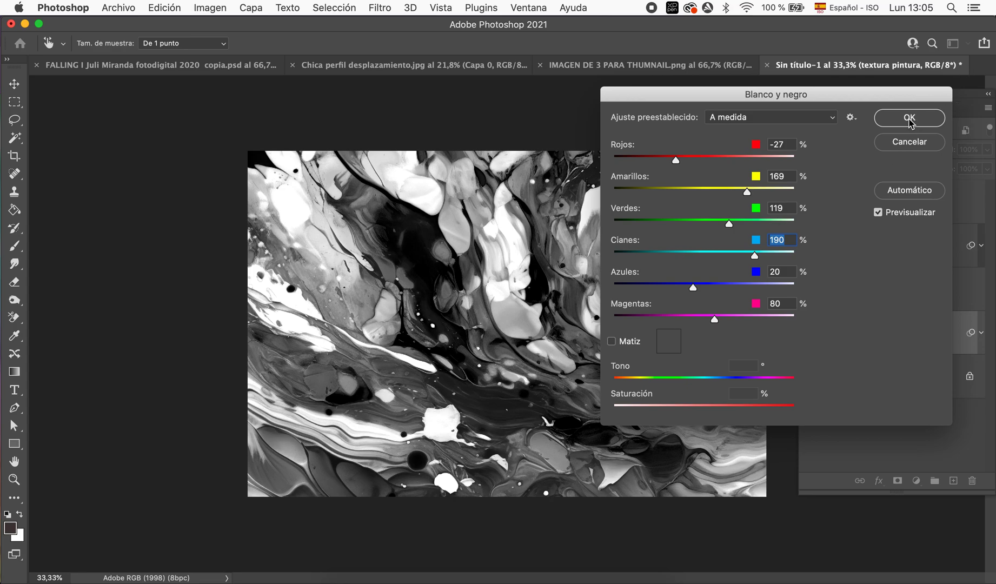
{"action": "left_click", "coordinate": [909, 119]}
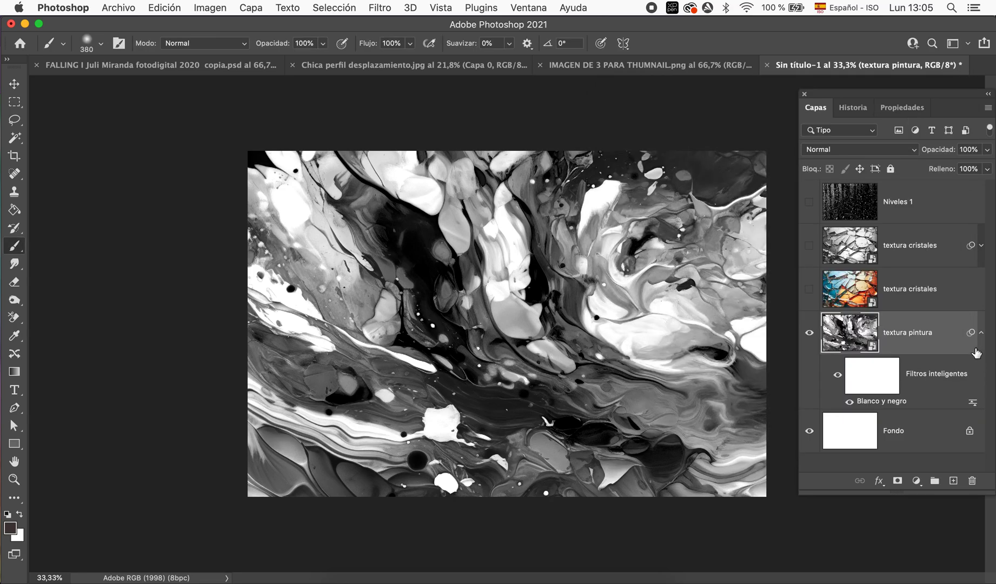
{"action": "left_click", "coordinate": [980, 332]}
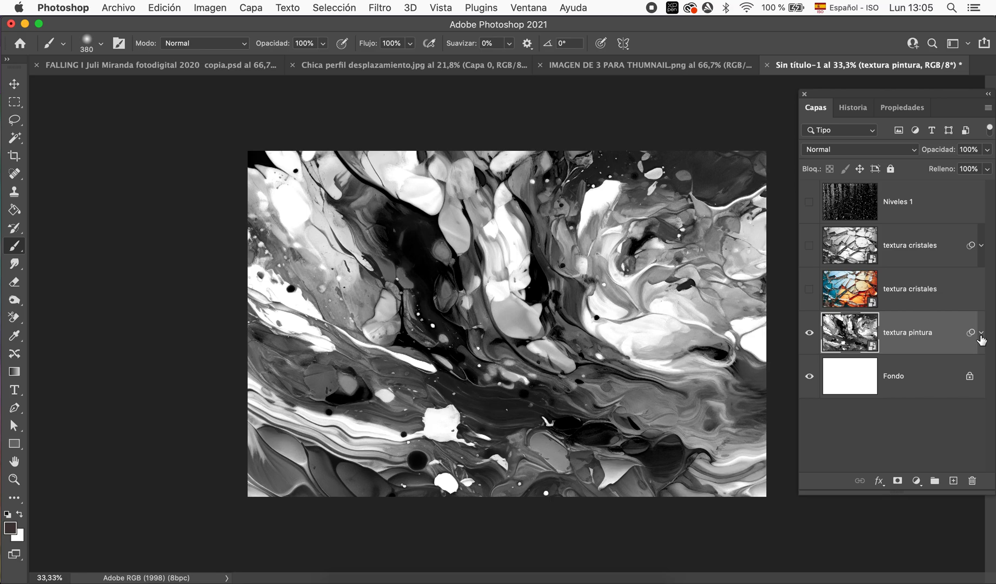
Save a Photoshop-format copy named desplazmiento pintura.psd with maximized compatibility
{"action": "left_click", "coordinate": [118, 8]}
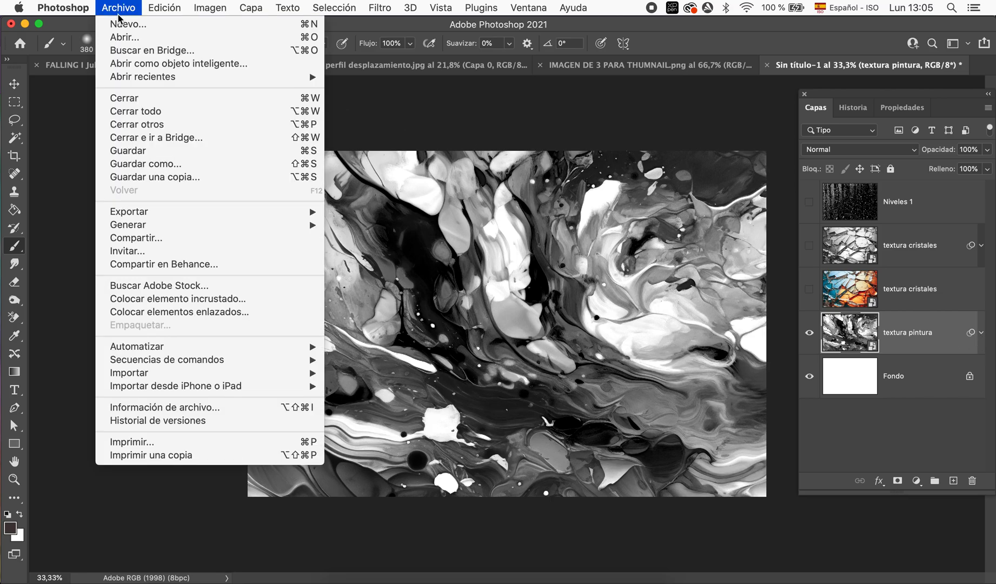
{"action": "left_click", "coordinate": [196, 177]}
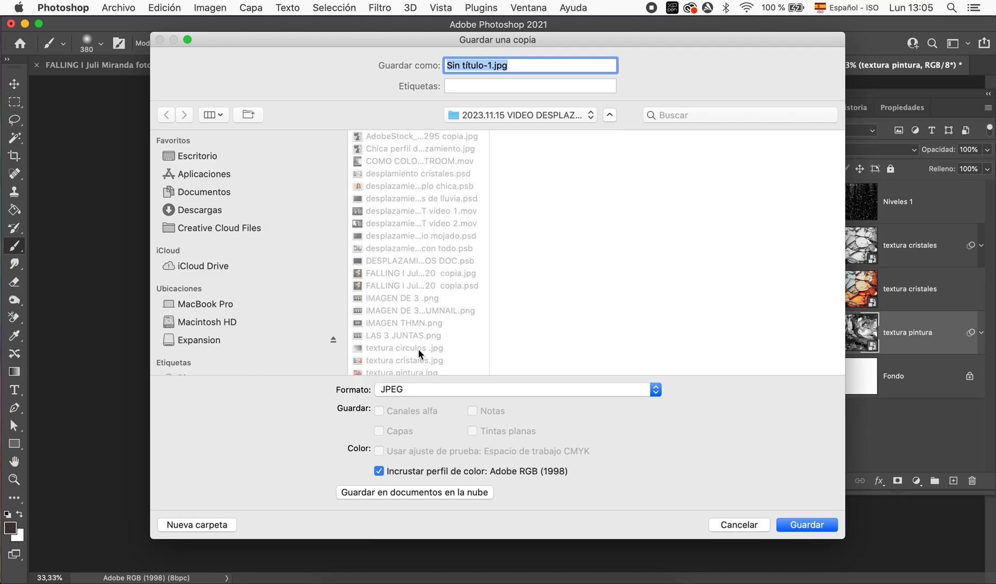
{"action": "left_click", "coordinate": [444, 393]}
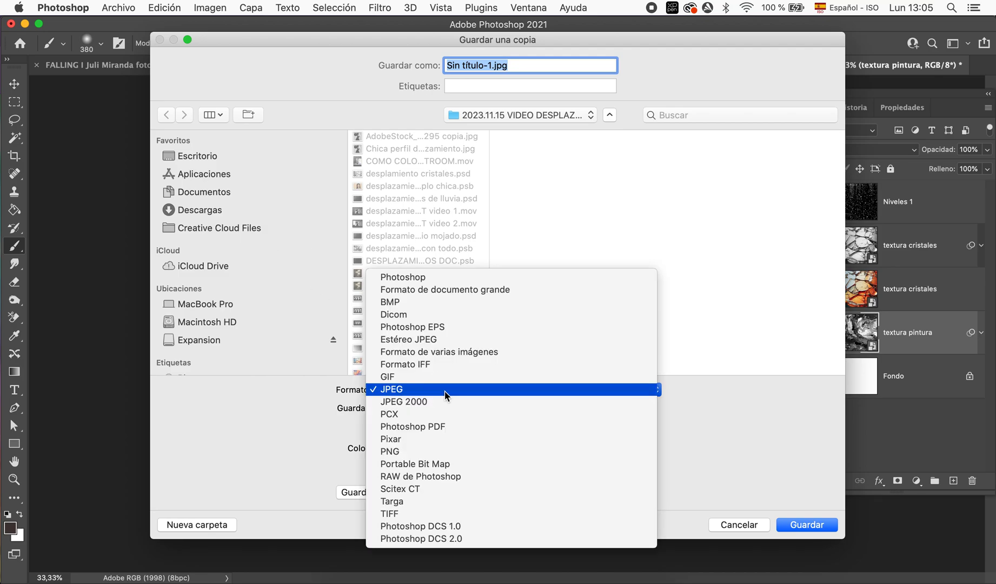
{"action": "left_click", "coordinate": [475, 278]}
{"action": "type", "text": "des"}
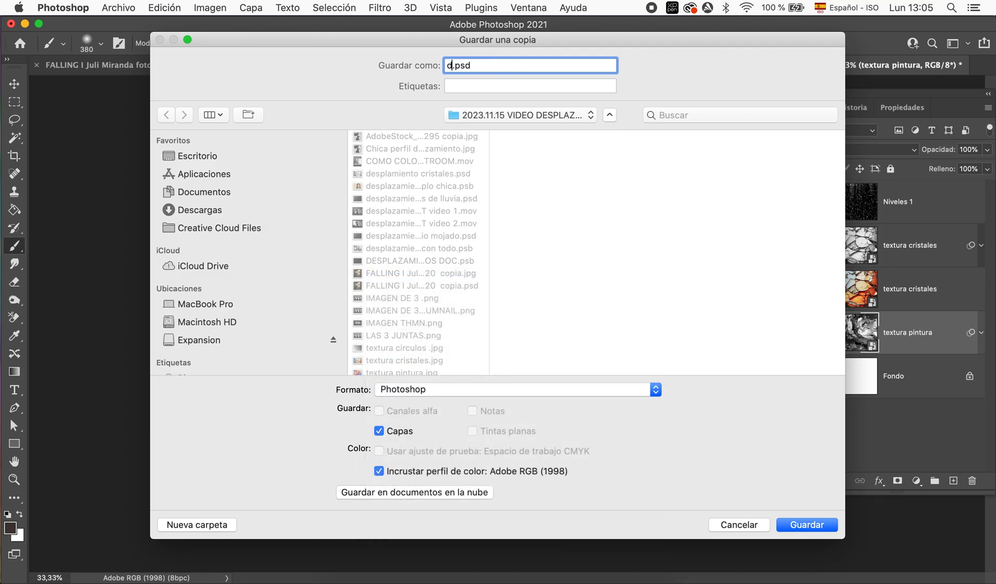
{"action": "type", "text": "plazmien"}
{"action": "type", "text": "to pintura"}
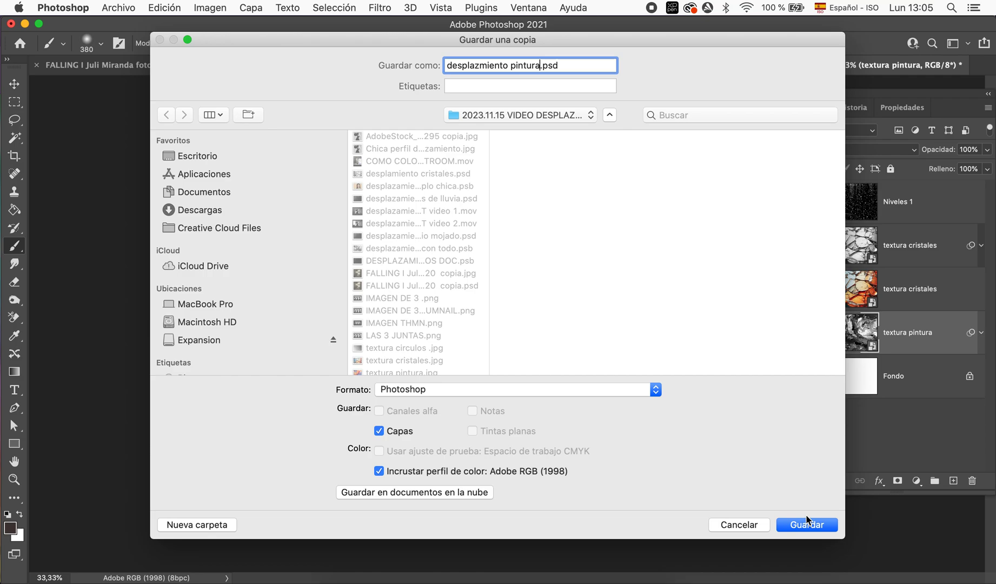
{"action": "left_click", "coordinate": [806, 522]}
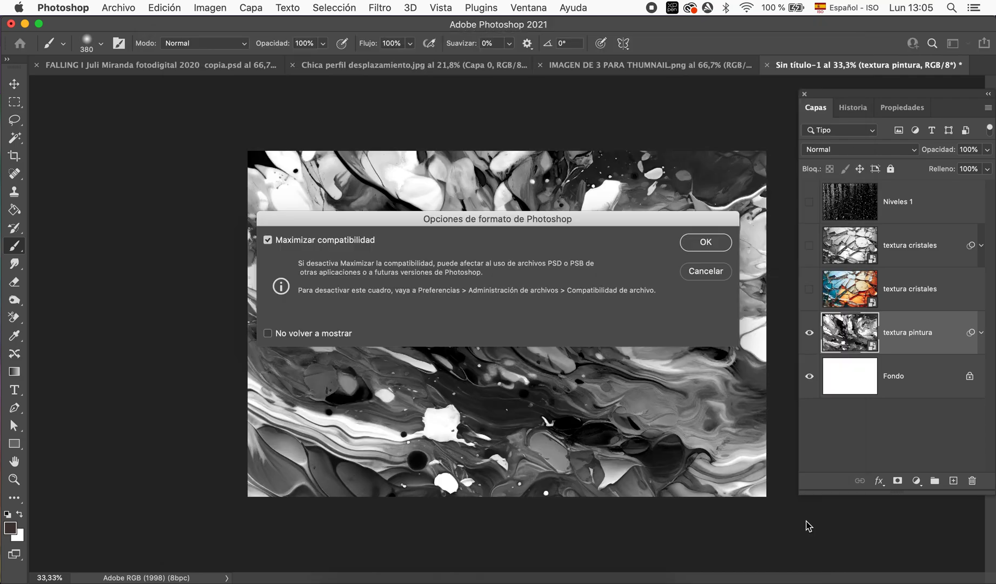
{"action": "left_click", "coordinate": [705, 242]}
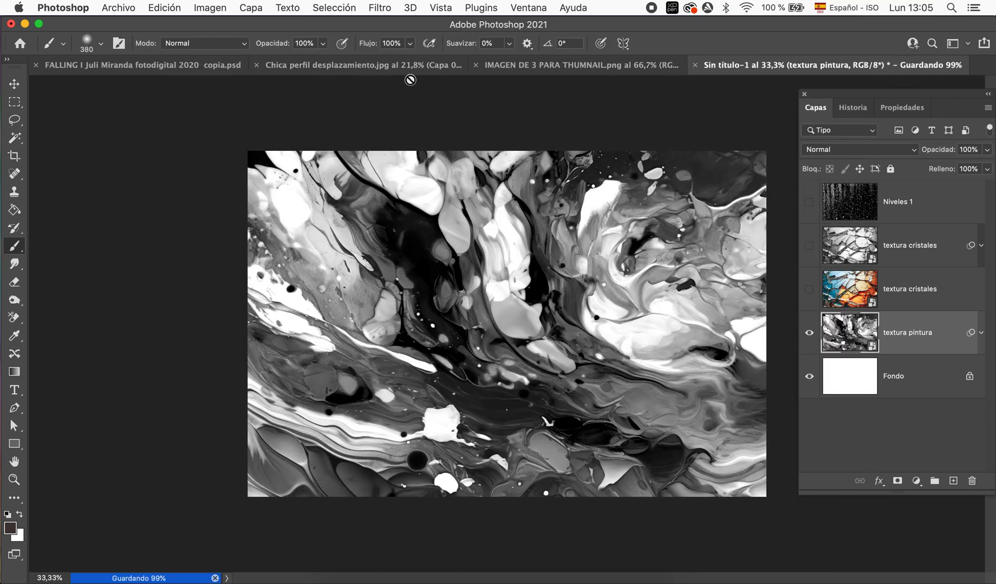
In Chica perfil, duplicate Capa 0 and delete the copy's Desplazar smart filter
{"action": "left_click", "coordinate": [398, 68]}
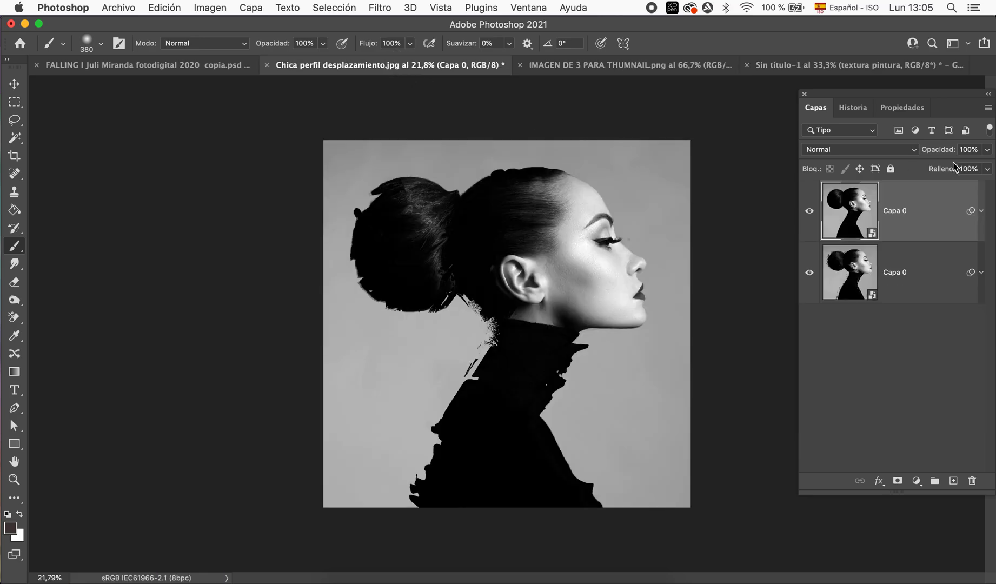
{"action": "key", "text": "super+j"}
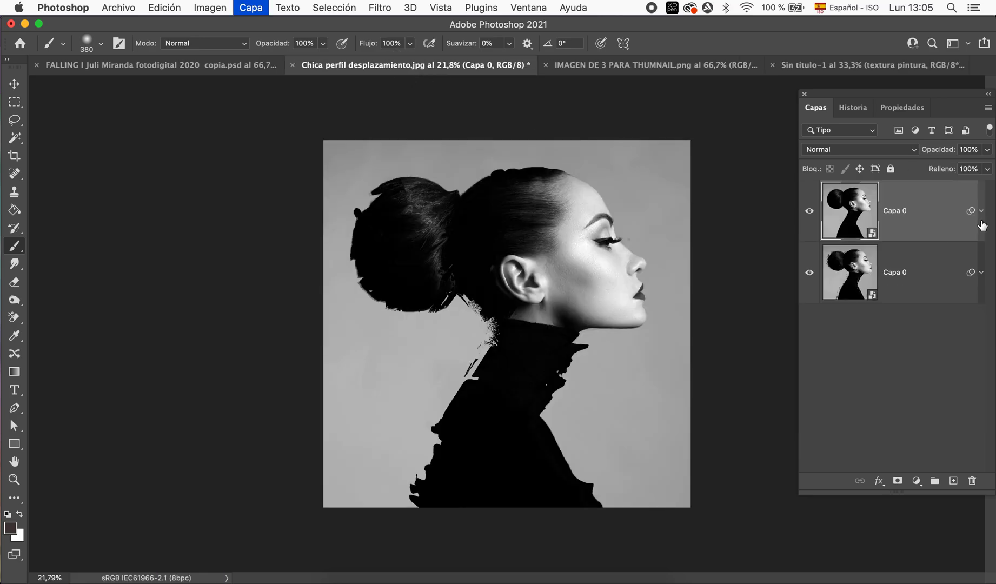
{"action": "left_click", "coordinate": [980, 210]}
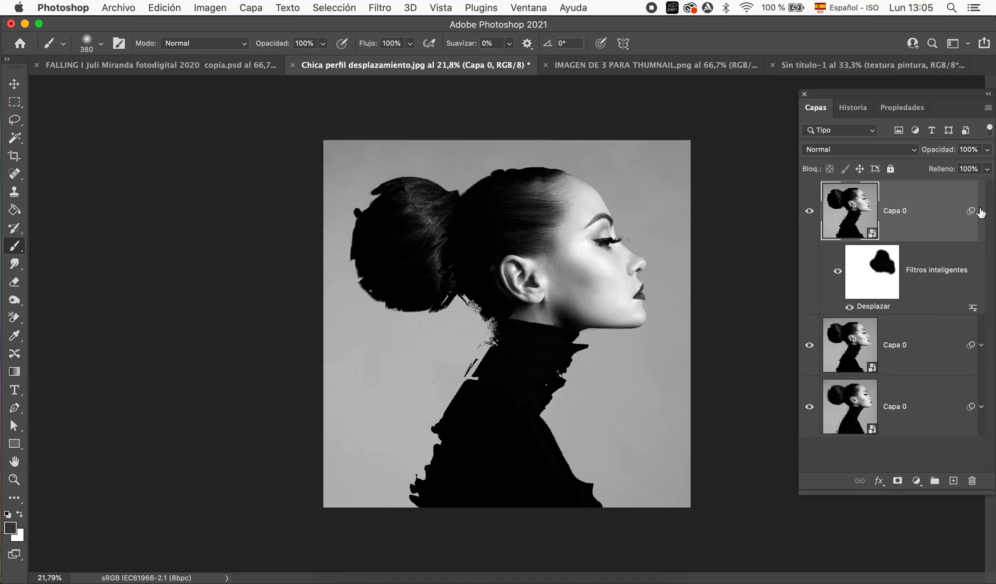
{"action": "left_click_drag", "start_coordinate": [881, 307], "coordinate": [972, 481]}
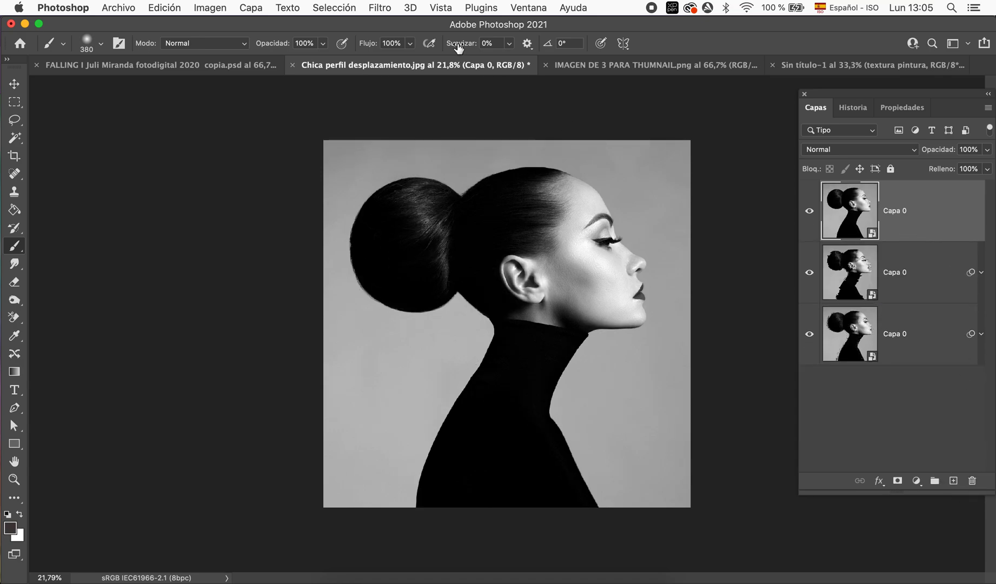
{"action": "left_click", "coordinate": [380, 10]}
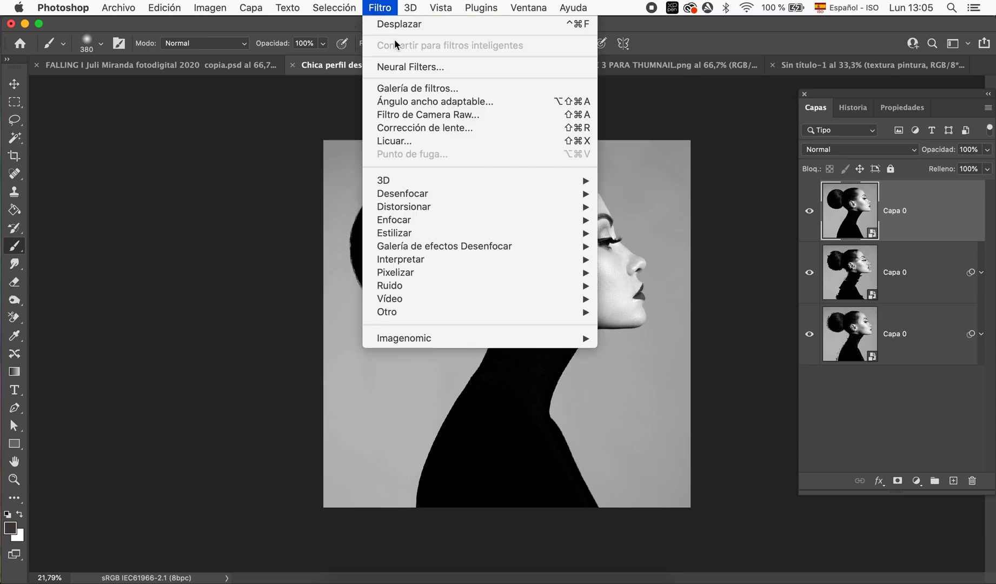
{"action": "mouse_move", "coordinate": [435, 206]}
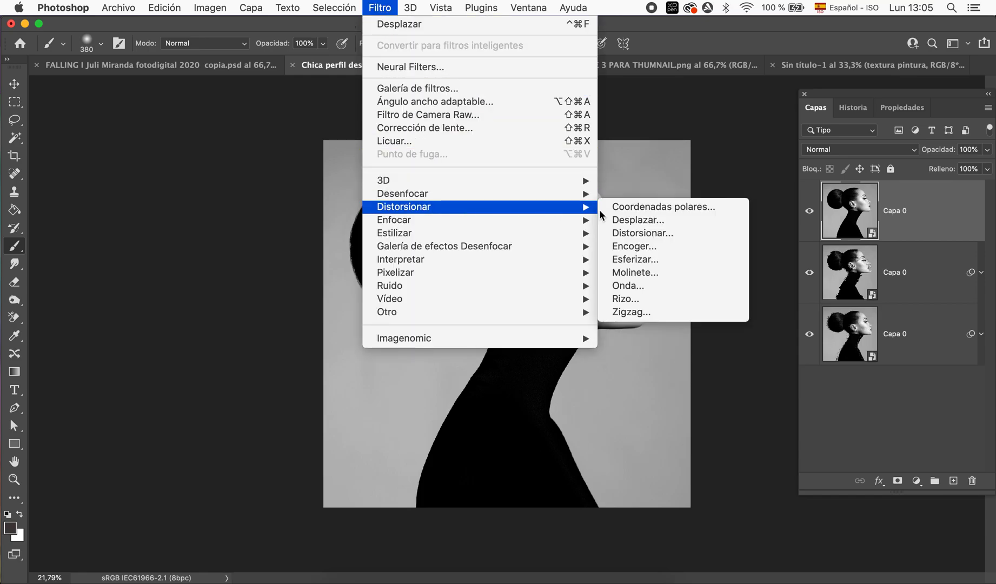
{"action": "left_click", "coordinate": [633, 222]}
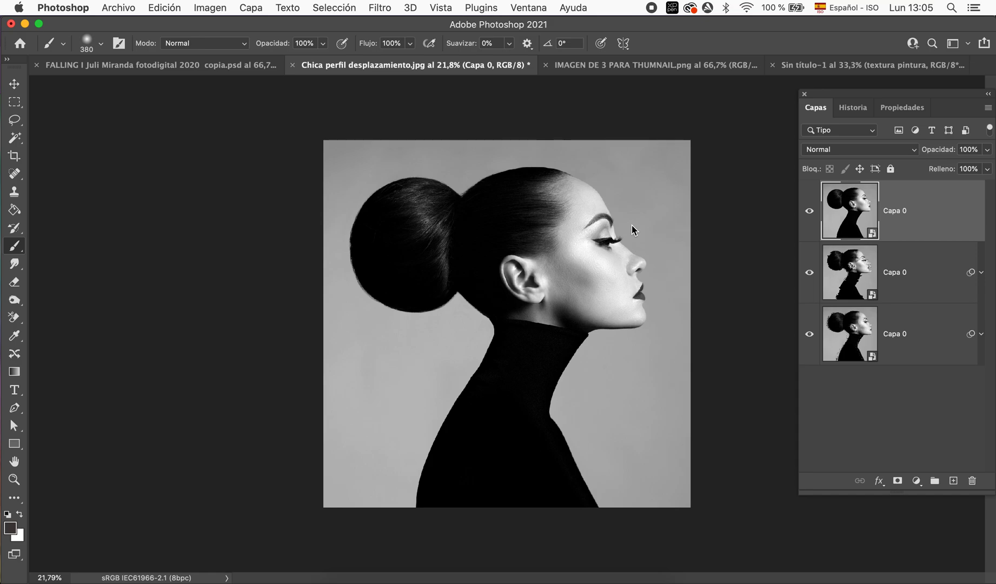
Displace the top Capa 0 using desplazmiento pintura.psd as map, then rerun it at 55 horizontal scale
{"action": "type", "text": "10"}
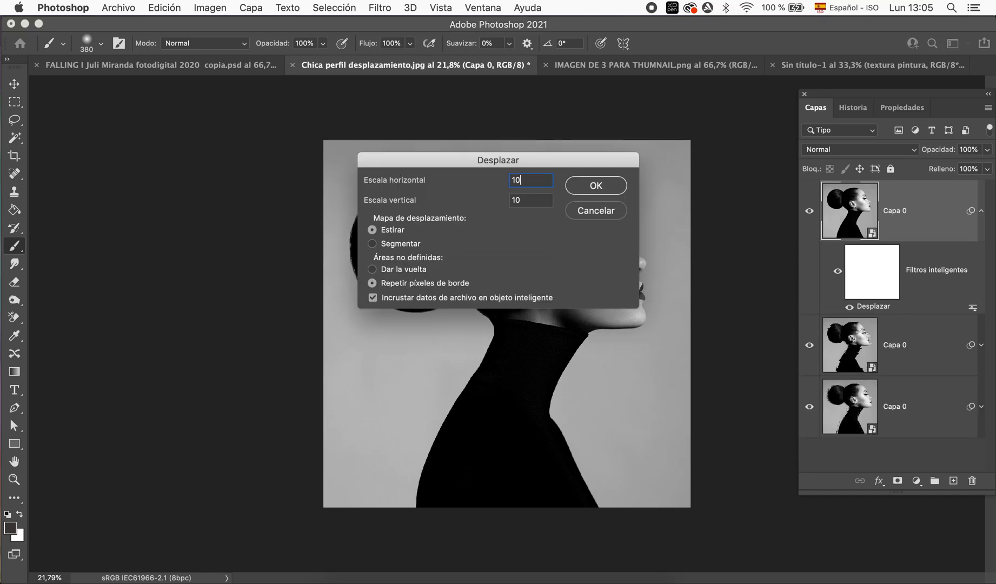
{"action": "left_click", "coordinate": [606, 185]}
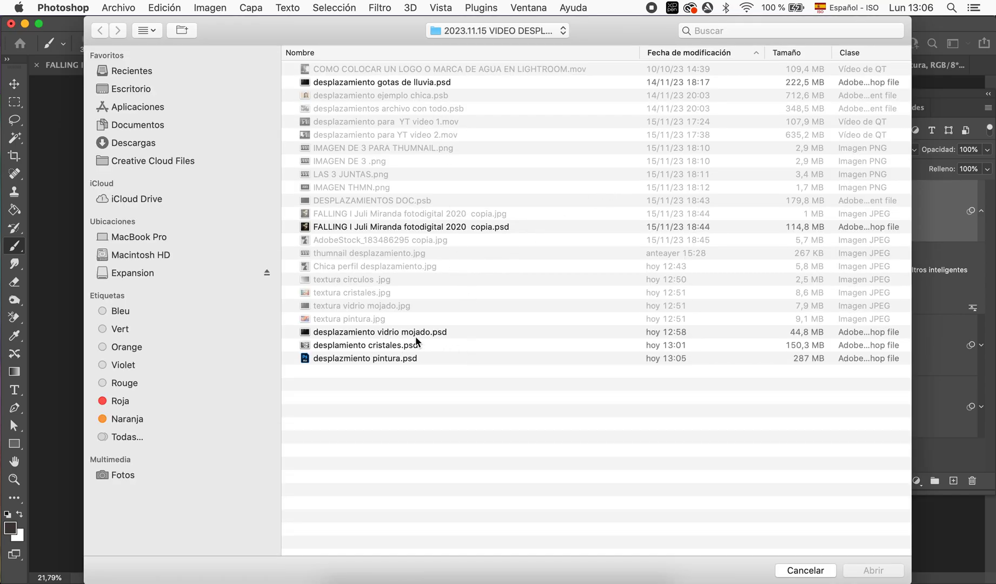
{"action": "left_click", "coordinate": [391, 361]}
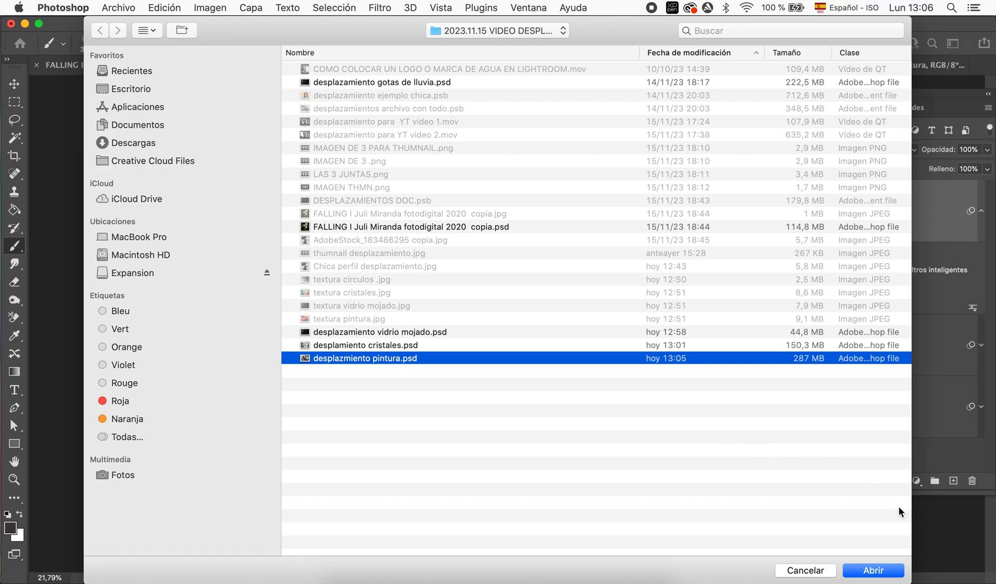
{"action": "left_click", "coordinate": [881, 571]}
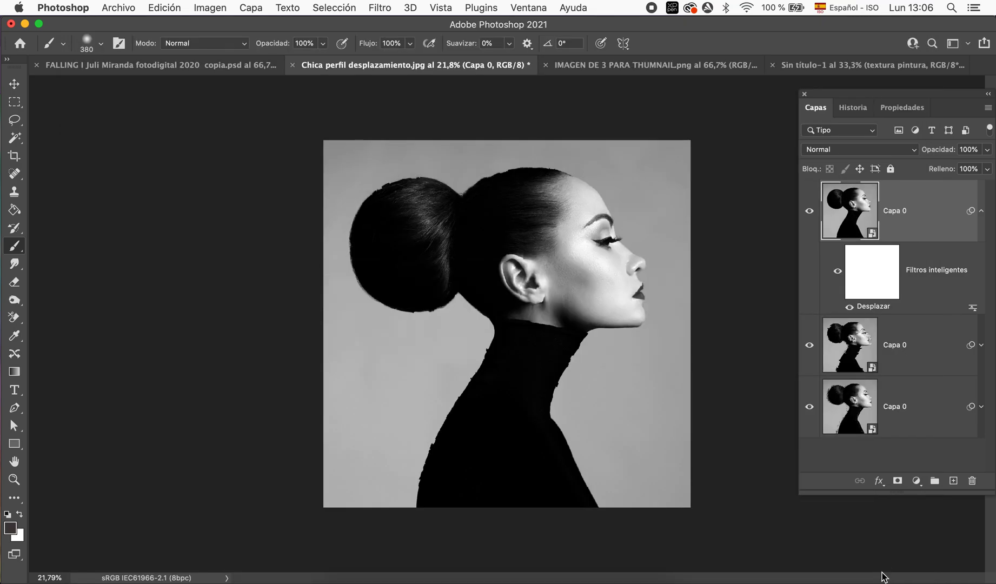
{"action": "double_click", "coordinate": [877, 305]}
{"action": "type", "text": "55"}
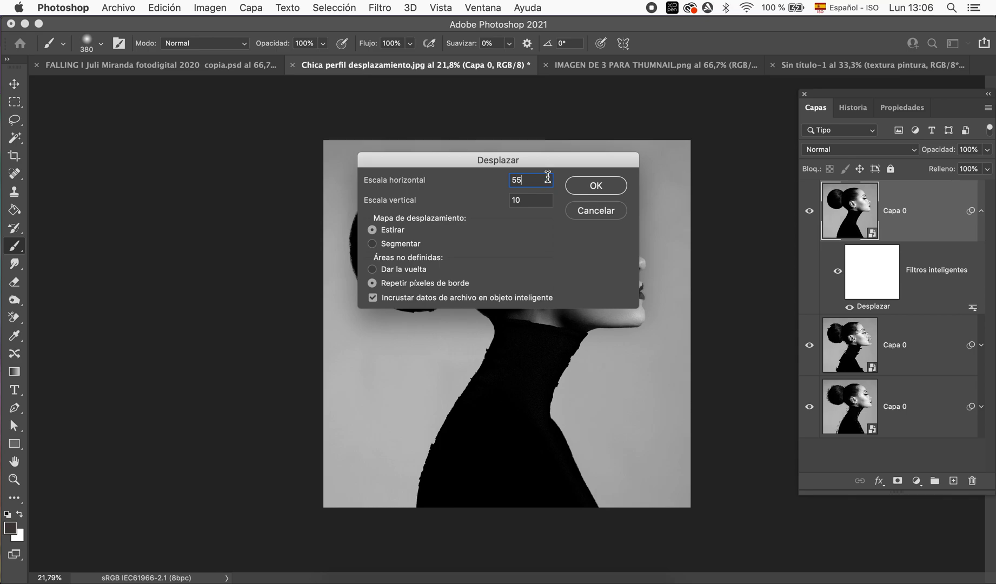
{"action": "left_click", "coordinate": [603, 190]}
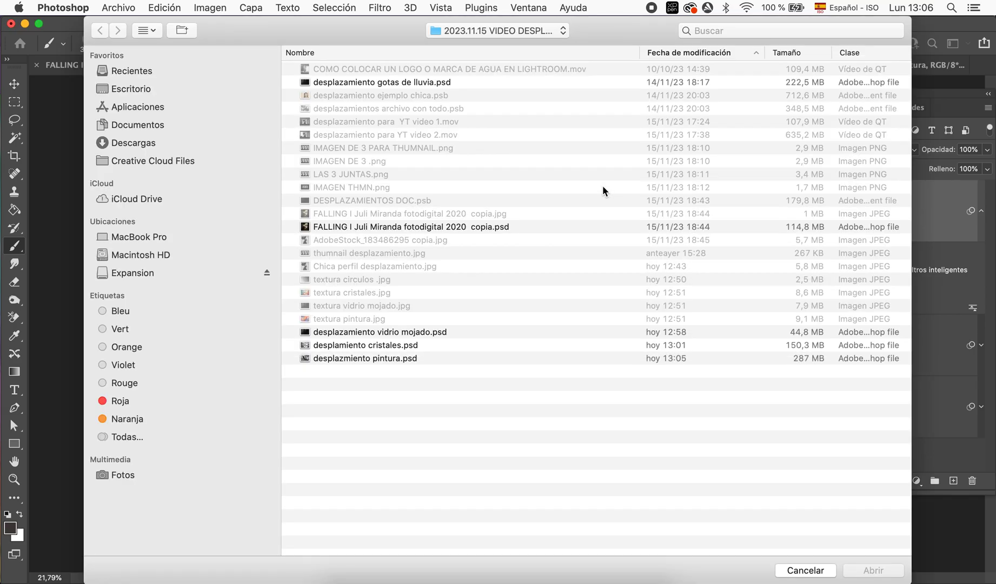
{"action": "left_click", "coordinate": [371, 358]}
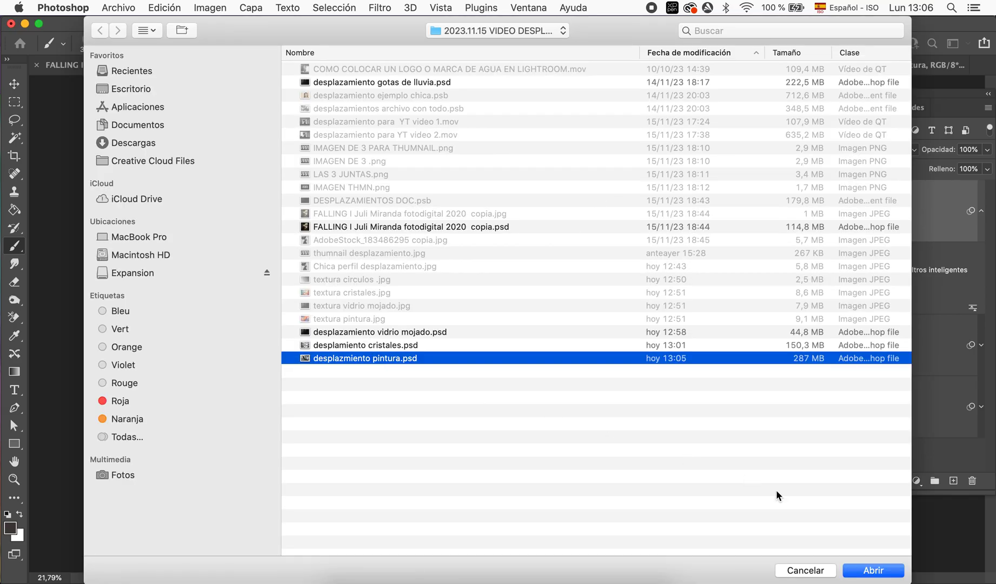
{"action": "left_click", "coordinate": [871, 570]}
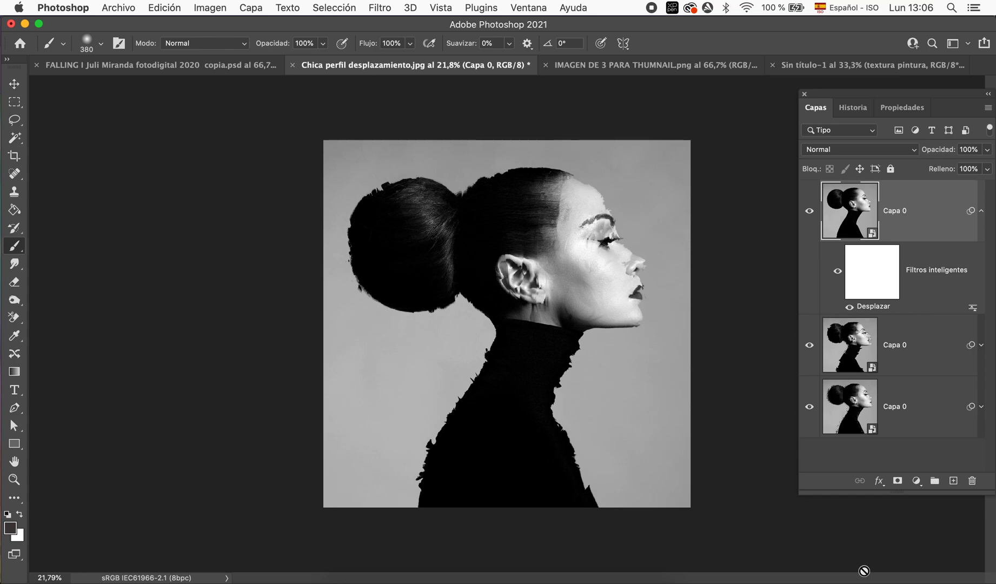
Raise the paint Displace horizontal scale to 110 and zoom in on the face
{"action": "double_click", "coordinate": [872, 305]}
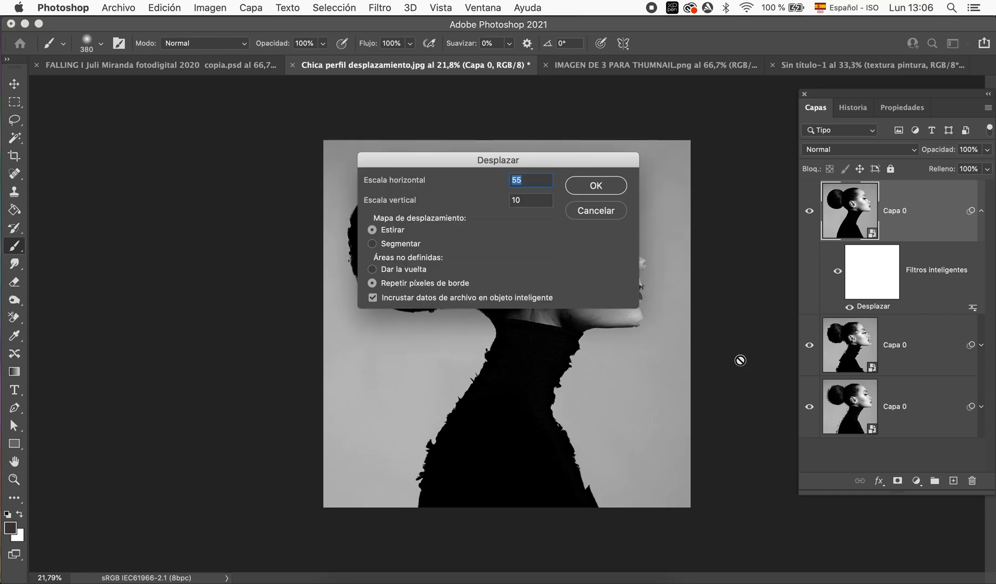
{"action": "type", "text": "110"}
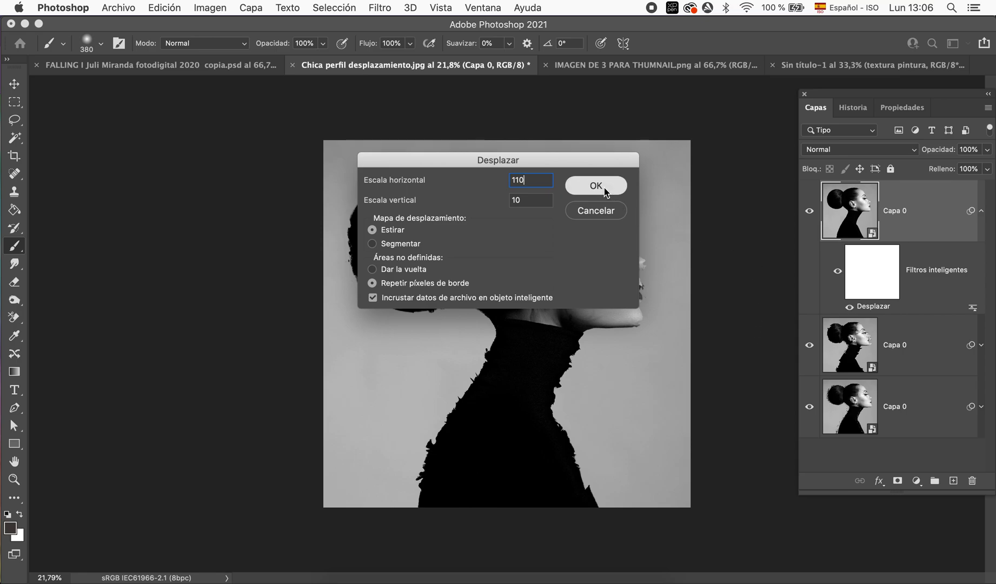
{"action": "left_click", "coordinate": [604, 188]}
{"action": "left_click", "coordinate": [355, 360]}
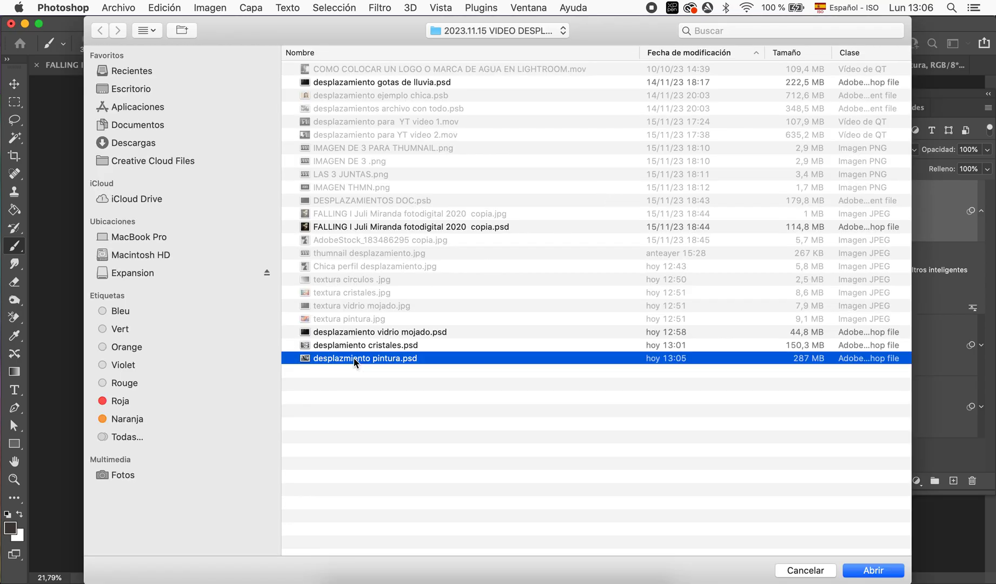
{"action": "left_click", "coordinate": [901, 568]}
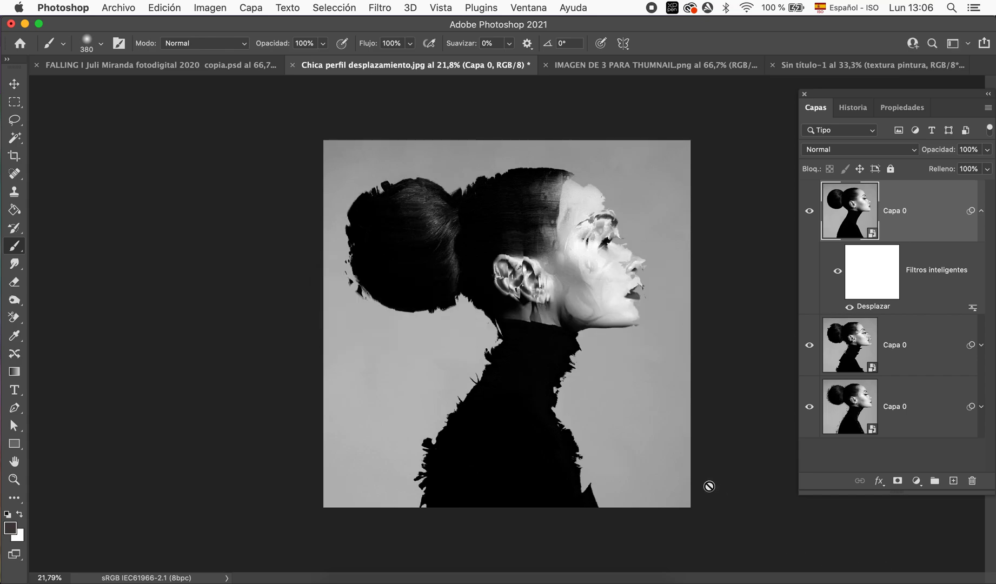
{"action": "scroll", "coordinate": [708, 486], "scroll_direction": "up", "scroll_amount": 1}
{"action": "scroll", "coordinate": [709, 486], "scroll_direction": "up", "scroll_amount": 1}
{"action": "scroll", "coordinate": [708, 486], "scroll_direction": "up", "scroll_amount": 1}
{"action": "scroll", "coordinate": [708, 486], "scroll_direction": "up", "scroll_amount": 1}
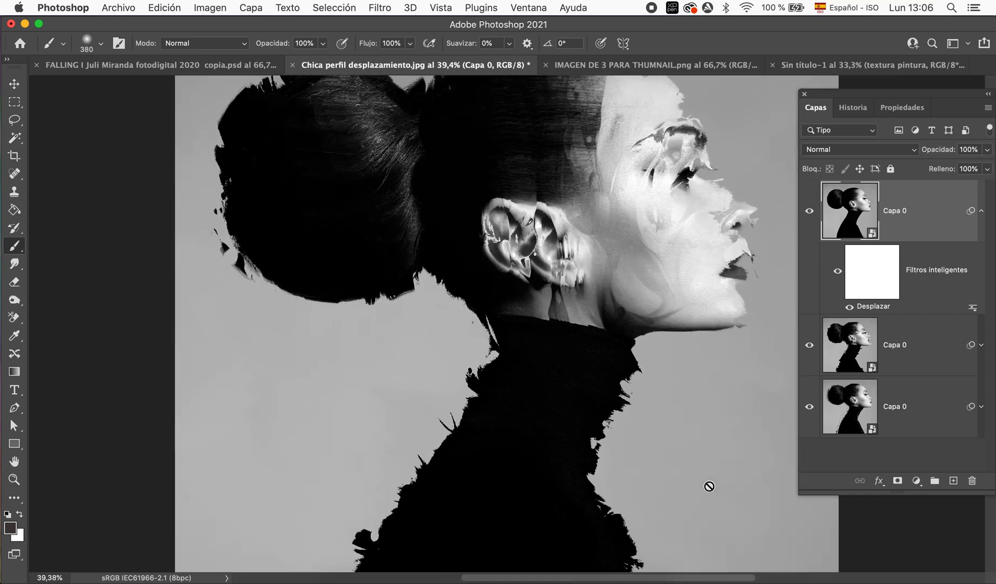
{"action": "scroll", "coordinate": [709, 485], "scroll_direction": "up", "scroll_amount": 1}
{"action": "scroll", "coordinate": [709, 486], "scroll_direction": "up", "scroll_amount": 1}
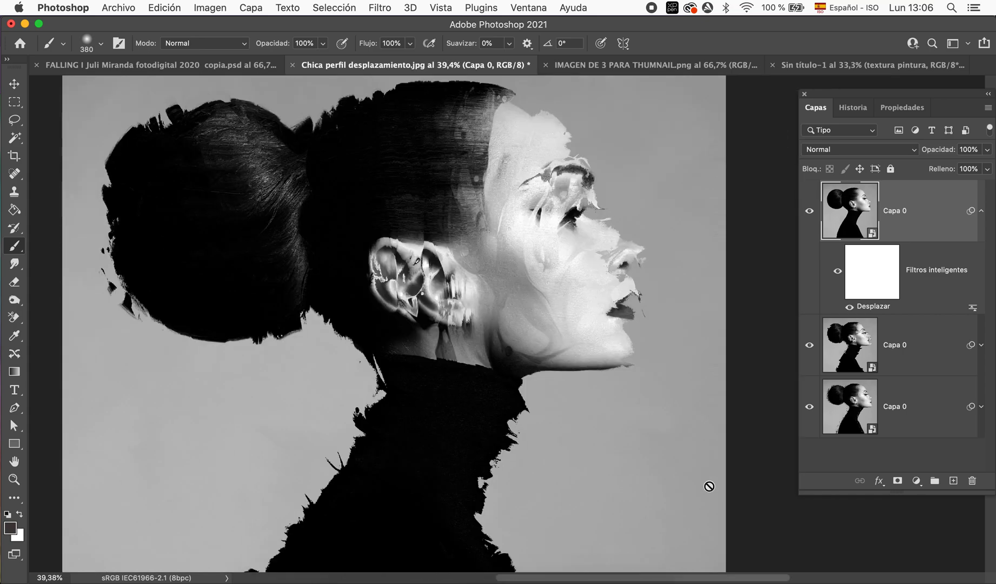
Paint black on the filter mask over the nose, eye, forehead, lips, chin and neck edge
{"action": "left_click", "coordinate": [871, 277]}
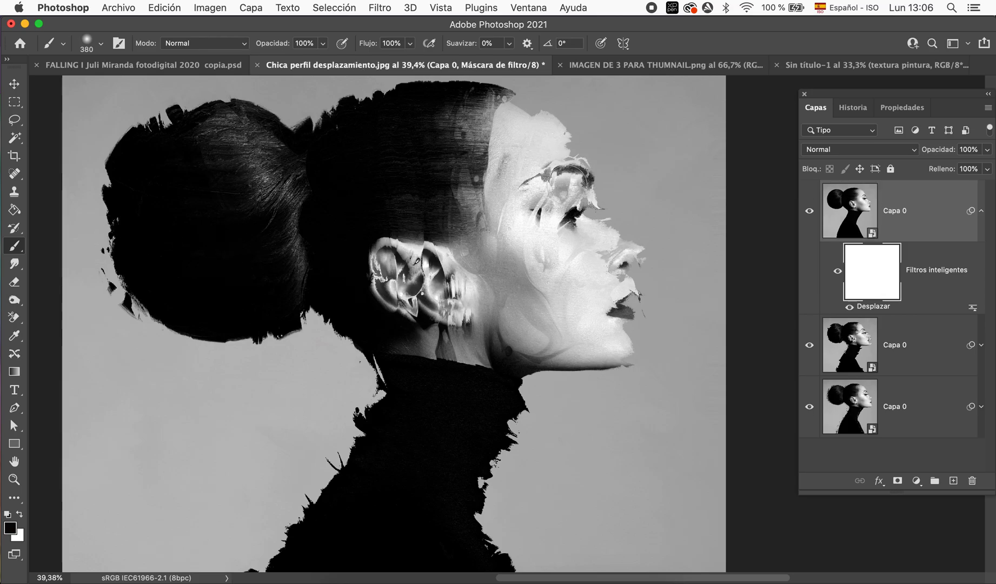
{"action": "left_click_drag", "start_coordinate": [625, 231], "coordinate": [646, 300]}
{"action": "left_click_drag", "start_coordinate": [581, 221], "coordinate": [586, 230]}
{"action": "mouse_move", "coordinate": [528, 121]}
{"action": "left_mouse_down"}
{"action": "mouse_move", "coordinate": [565, 175]}
{"action": "mouse_move", "coordinate": [487, 107]}
{"action": "left_mouse_up"}
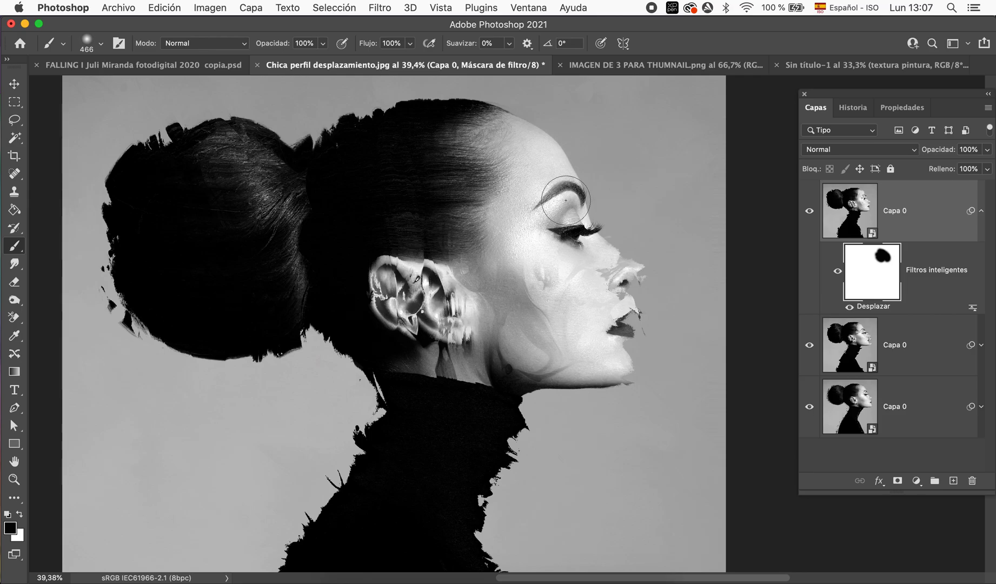
{"action": "mouse_move", "coordinate": [605, 257]}
{"action": "left_mouse_down"}
{"action": "mouse_move", "coordinate": [646, 371]}
{"action": "mouse_move", "coordinate": [564, 317]}
{"action": "mouse_move", "coordinate": [406, 311]}
{"action": "mouse_move", "coordinate": [393, 266]}
{"action": "mouse_move", "coordinate": [451, 309]}
{"action": "mouse_move", "coordinate": [546, 320]}
{"action": "mouse_move", "coordinate": [573, 362]}
{"action": "mouse_move", "coordinate": [483, 411]}
{"action": "mouse_move", "coordinate": [431, 360]}
{"action": "mouse_move", "coordinate": [438, 293]}
{"action": "mouse_move", "coordinate": [424, 240]}
{"action": "left_mouse_up"}
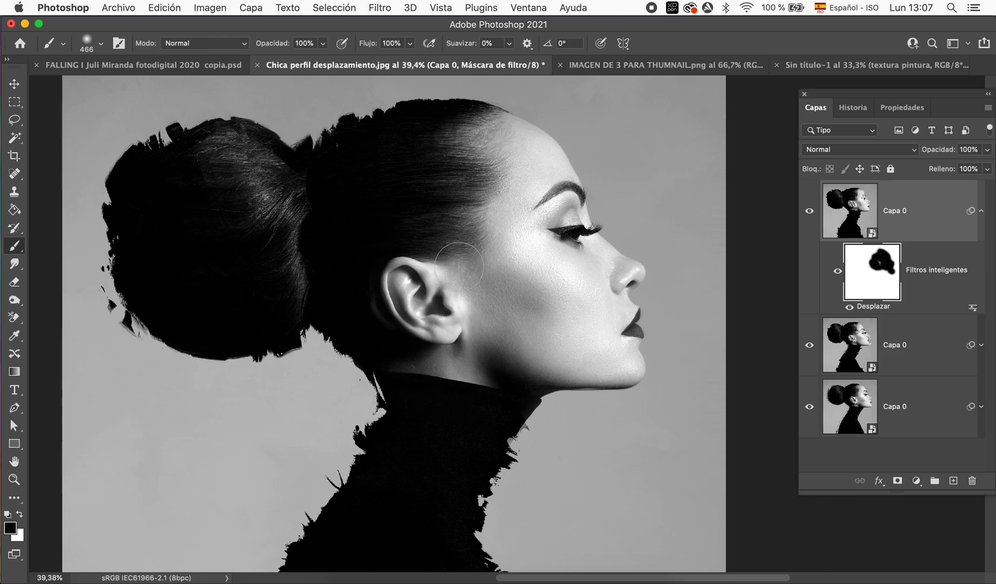
{"action": "mouse_move", "coordinate": [542, 425]}
{"action": "left_mouse_down"}
{"action": "mouse_move", "coordinate": [551, 411]}
{"action": "mouse_move", "coordinate": [516, 399]}
{"action": "mouse_move", "coordinate": [532, 396]}
{"action": "left_mouse_up"}
{"action": "left_click_drag", "start_coordinate": [616, 291], "coordinate": [622, 284]}
View the filter mask alone and fill its leftover grey spot
{"action": "left_click", "coordinate": [879, 277], "text": "alt"}
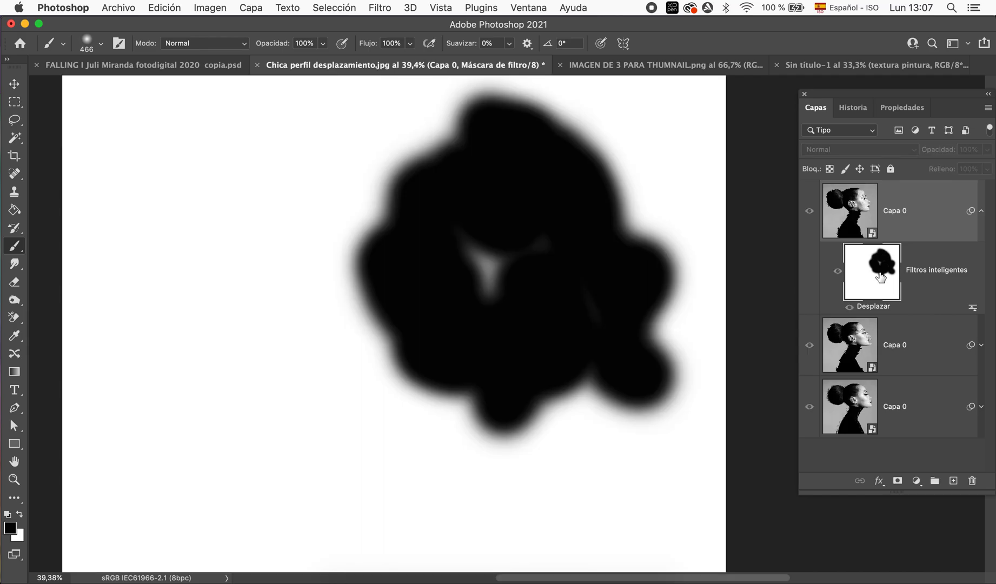
{"action": "left_click_drag", "start_coordinate": [475, 255], "coordinate": [483, 272]}
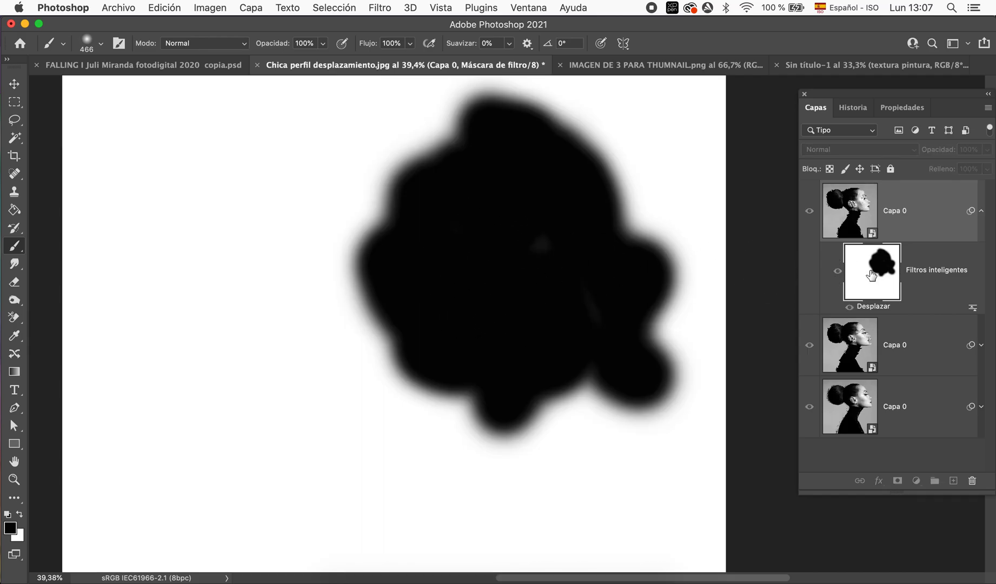
{"action": "left_click", "coordinate": [870, 274], "text": "alt"}
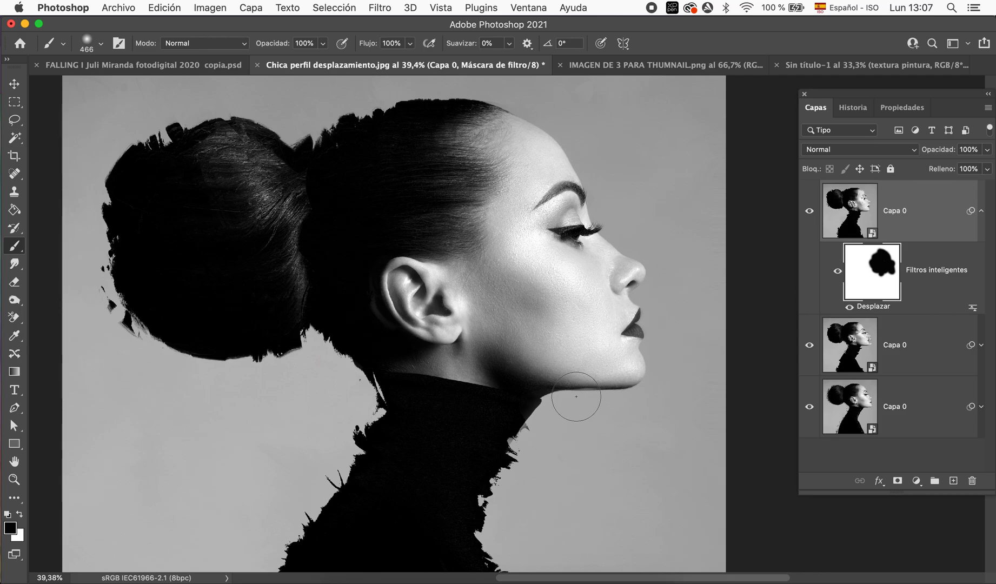
{"action": "scroll", "coordinate": [576, 396], "scroll_direction": "down", "scroll_amount": 5}
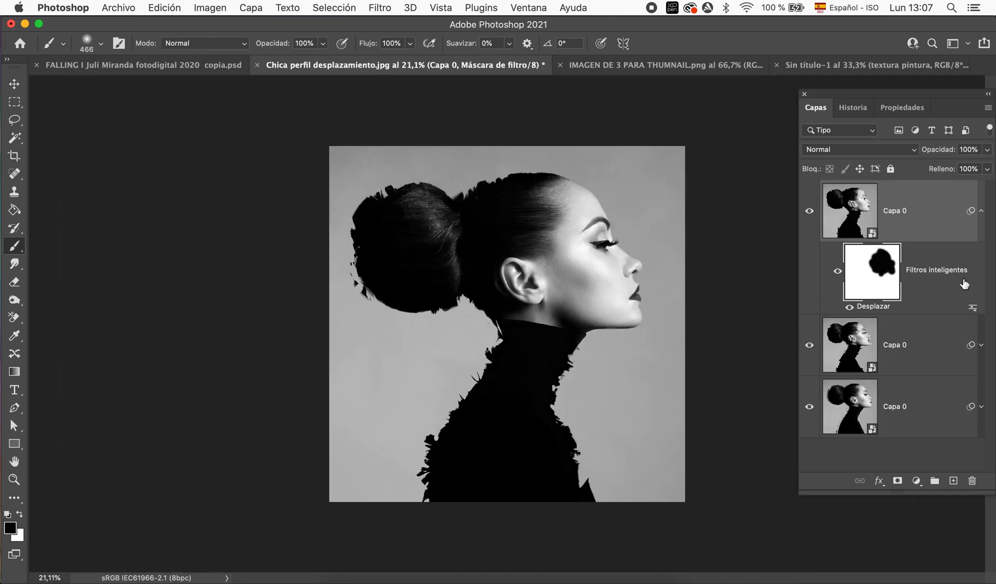
In the Sin título-1 document, hide the textura pintura layer
{"action": "left_click", "coordinate": [980, 211]}
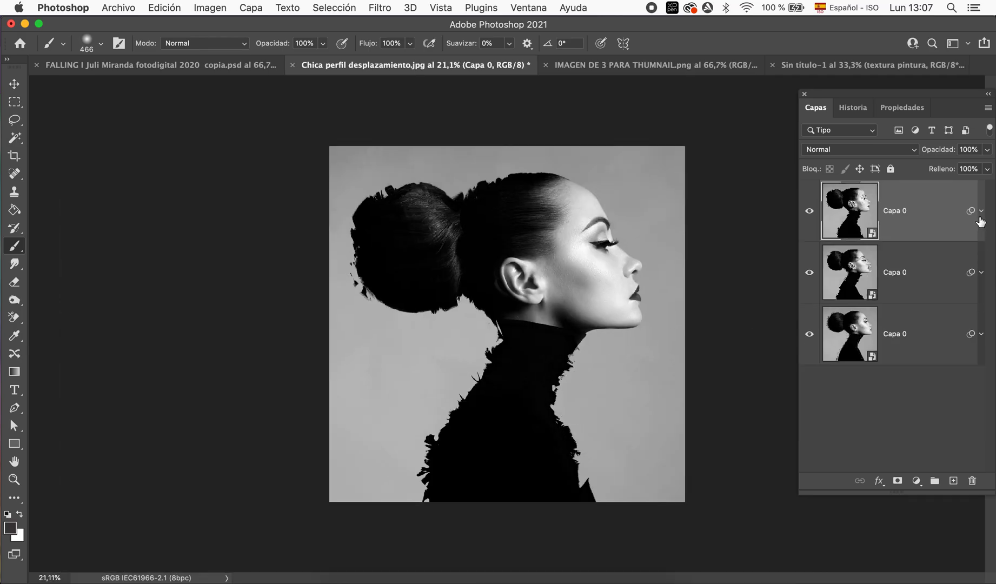
{"action": "left_click", "coordinate": [820, 66]}
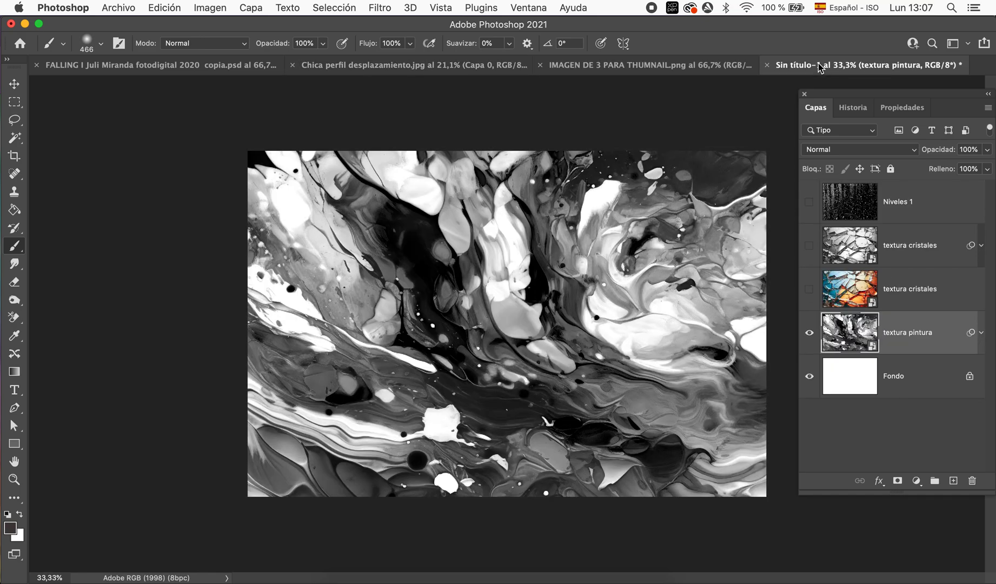
{"action": "left_click", "coordinate": [809, 335]}
Place textura circulos .jpg as an embedded layer in the texture document
{"action": "left_click", "coordinate": [117, 8]}
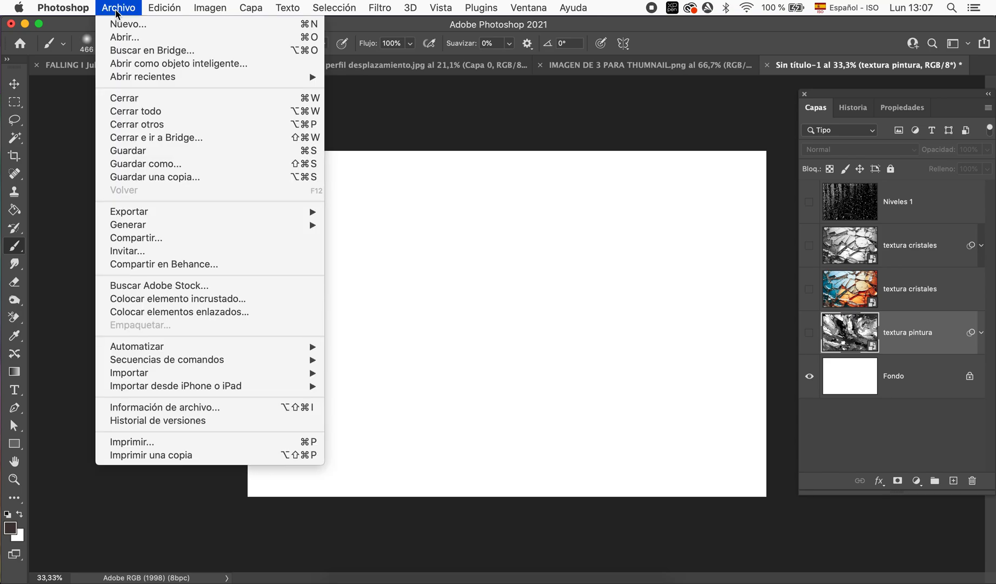
{"action": "left_click", "coordinate": [221, 299]}
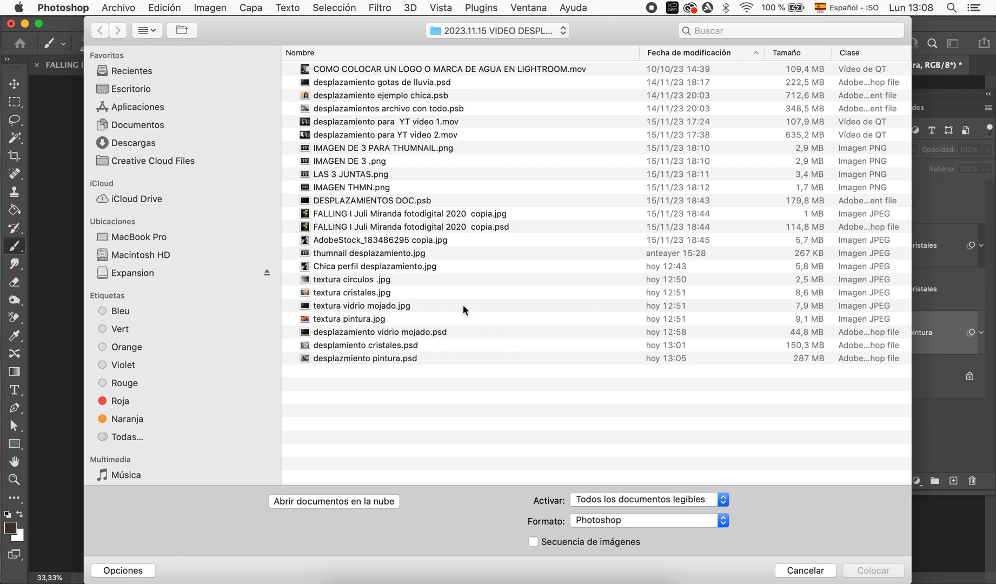
{"action": "left_click", "coordinate": [352, 279]}
{"action": "left_click", "coordinate": [872, 570]}
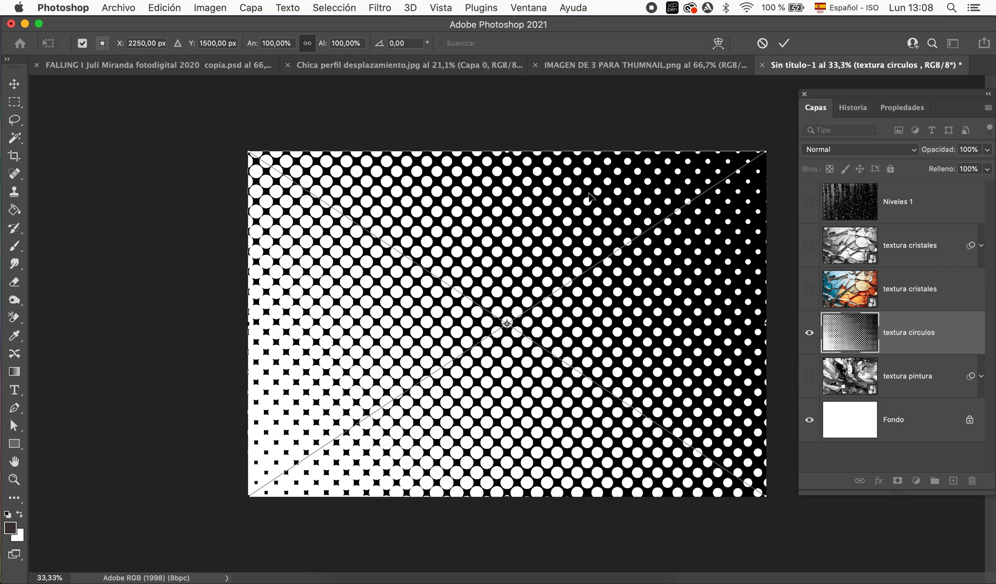
Commit the circles layer and save a layered Photoshop copy named deslamiento circulos.psd
{"action": "key", "text": "Return"}
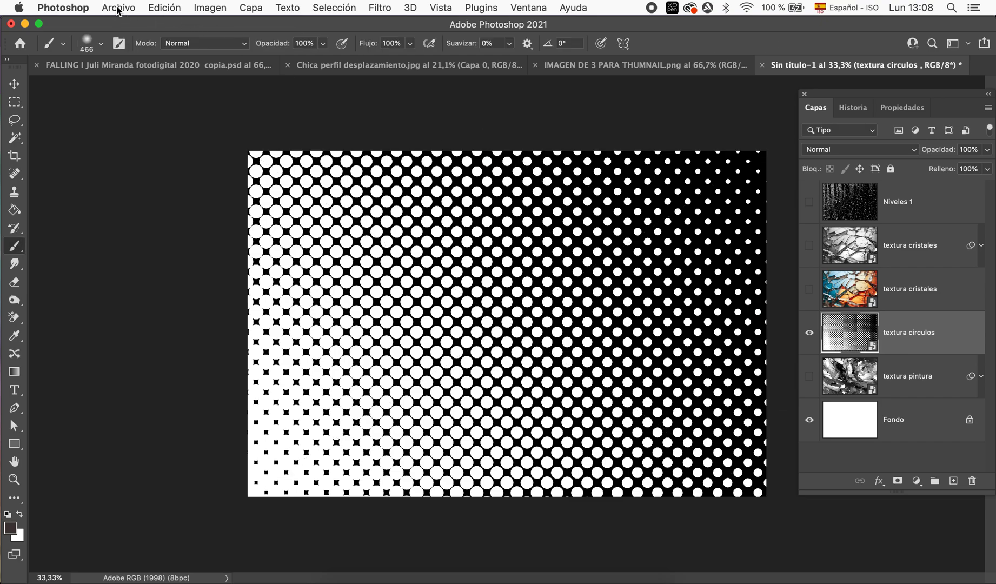
{"action": "left_click", "coordinate": [118, 8]}
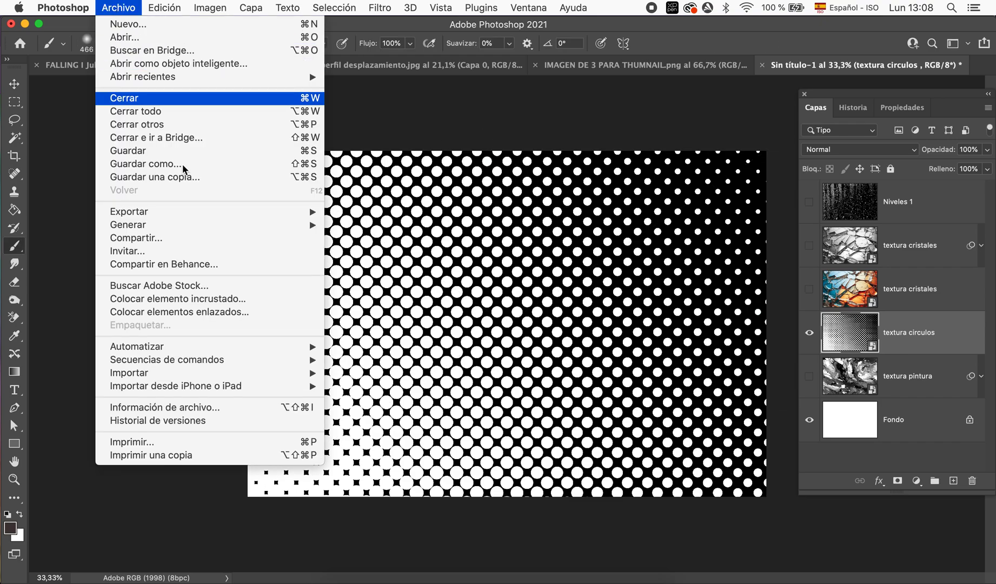
{"action": "left_click", "coordinate": [220, 177]}
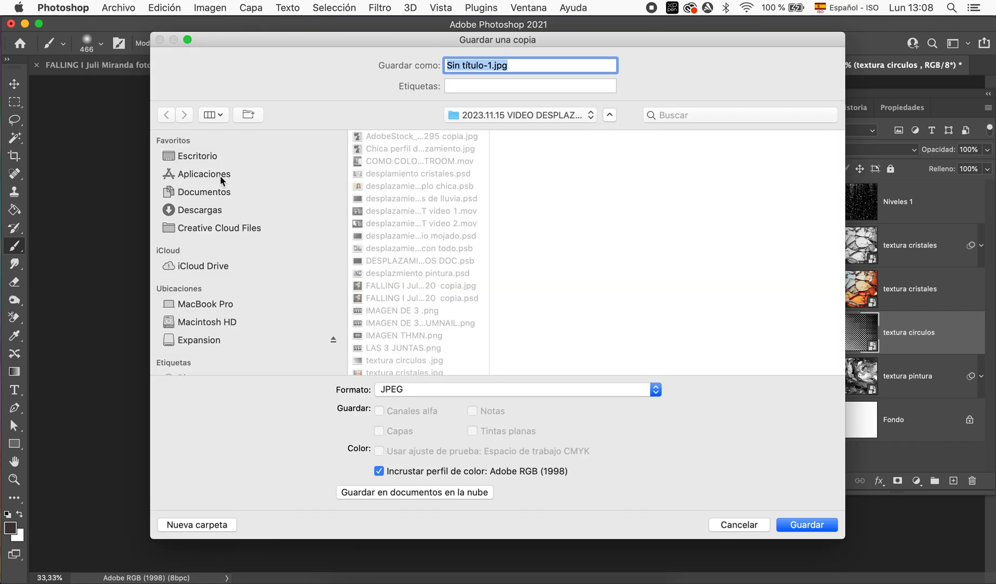
{"action": "type", "text": "circulos"}
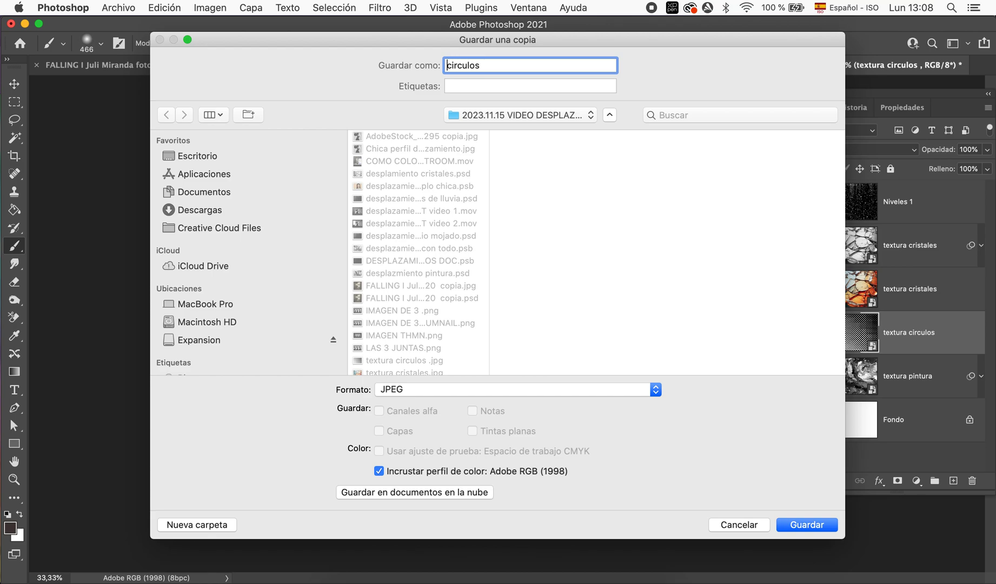
{"action": "type", "text": "desla"}
{"action": "type", "text": "miento"}
{"action": "left_click", "coordinate": [482, 387]}
{"action": "left_click", "coordinate": [489, 278]}
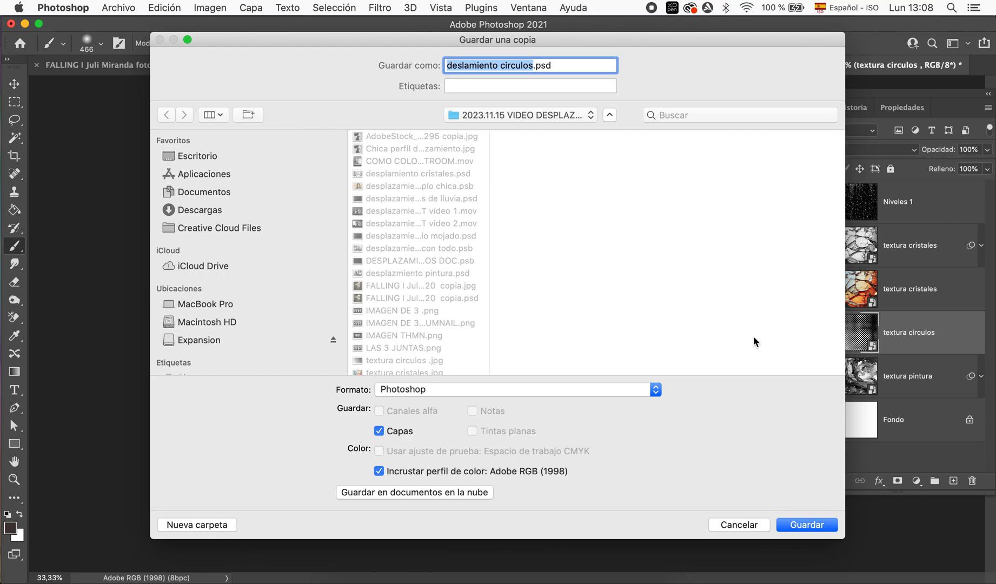
{"action": "left_click", "coordinate": [805, 524]}
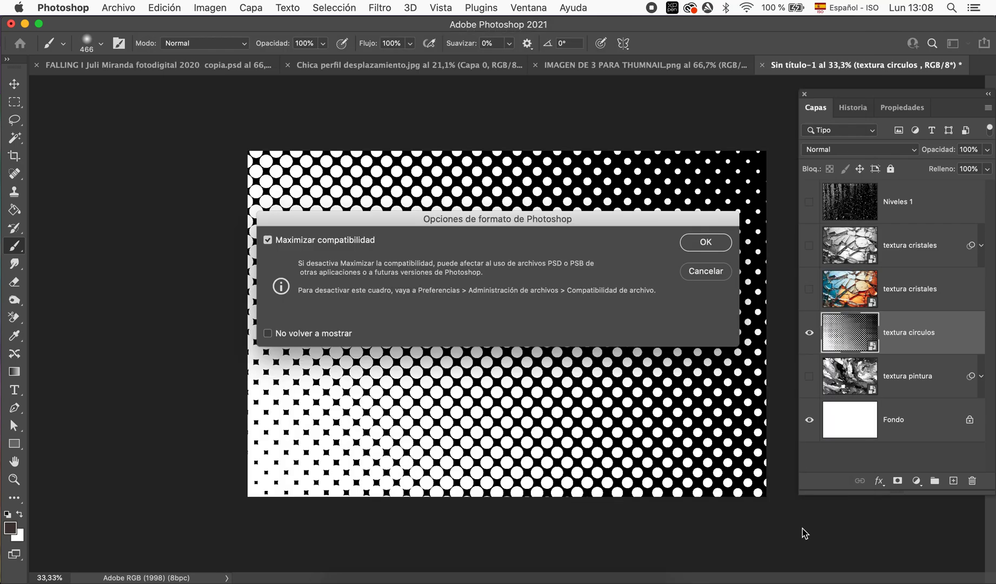
{"action": "left_click", "coordinate": [701, 243]}
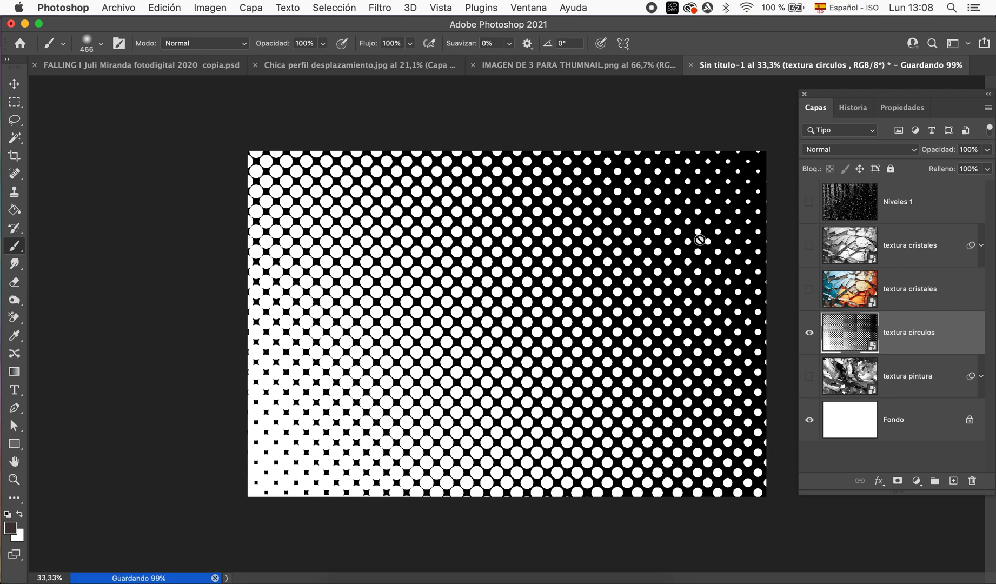
{"action": "left_click", "coordinate": [398, 65]}
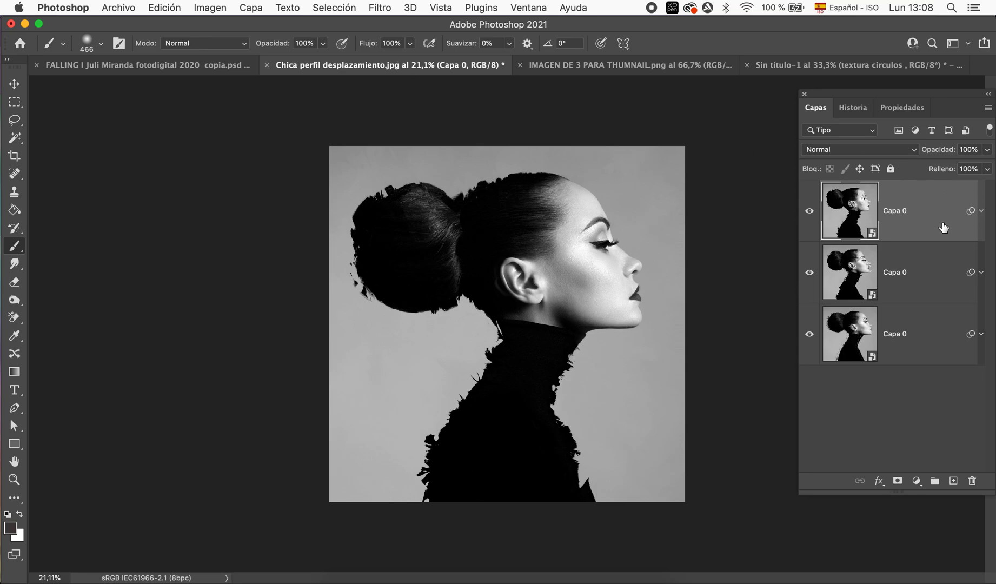
Duplicate the top portrait layer and expand its smart filters, keeping Desplazar intact
{"action": "key", "text": "super+j"}
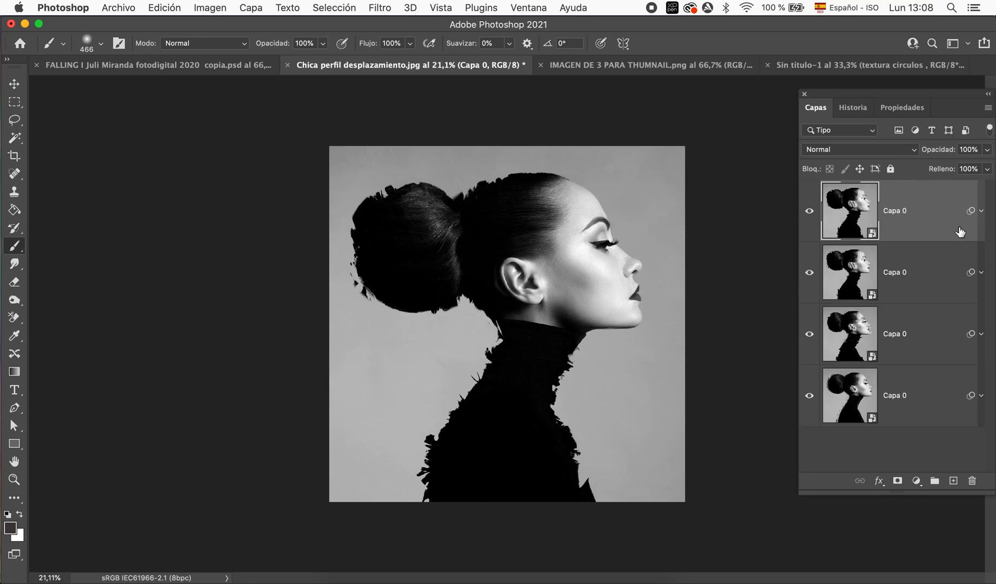
{"action": "left_click", "coordinate": [981, 210]}
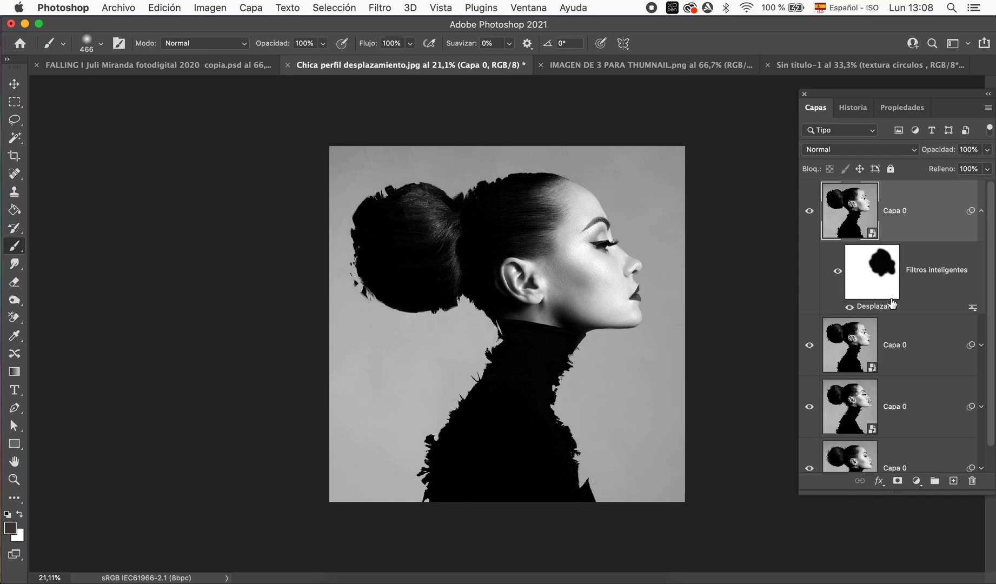
{"action": "mouse_move", "coordinate": [884, 307]}
{"action": "left_mouse_down"}
{"action": "mouse_move", "coordinate": [941, 363]}
{"action": "mouse_move", "coordinate": [972, 481]}
{"action": "left_mouse_up"}
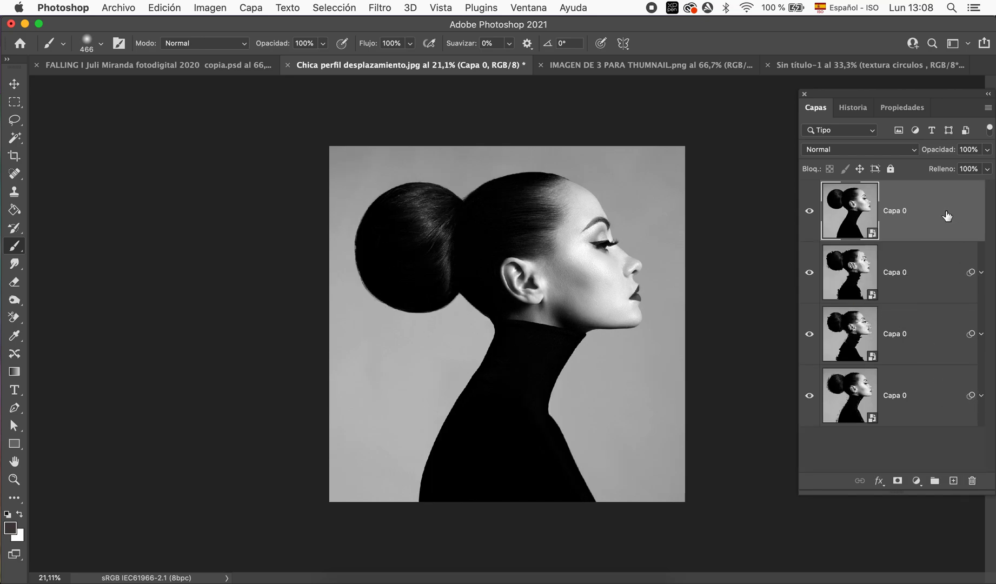
{"action": "key", "text": "super+z"}
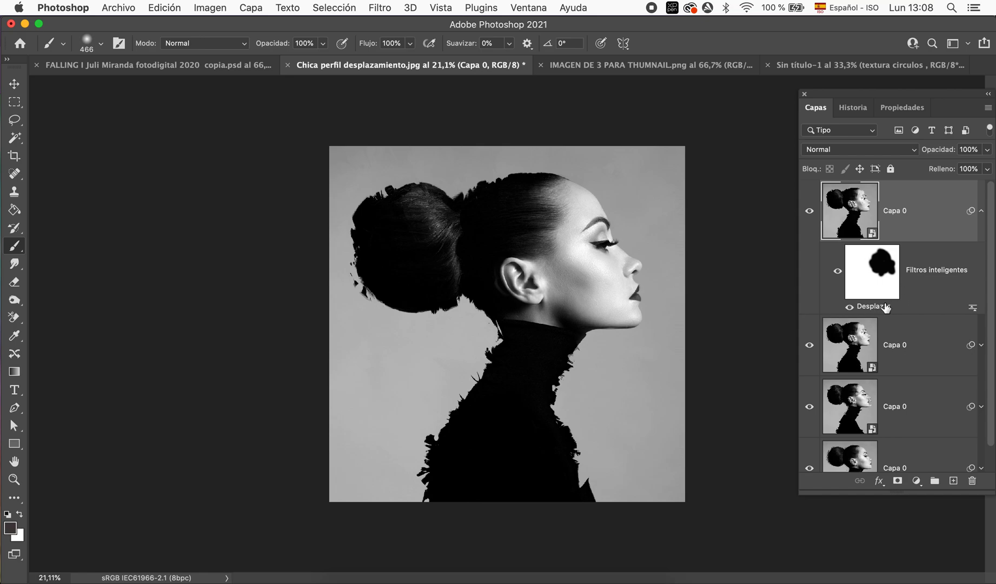
Set Desplazar's horizontal scale to 10 using deslamiento circulos.psd as the map
{"action": "double_click", "coordinate": [885, 307]}
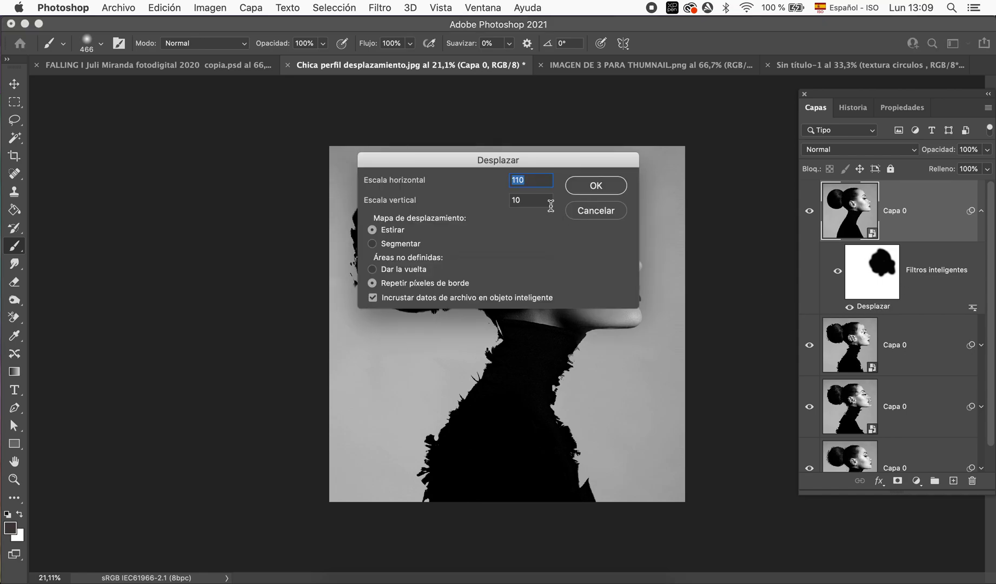
{"action": "type", "text": "10"}
{"action": "left_click", "coordinate": [579, 185]}
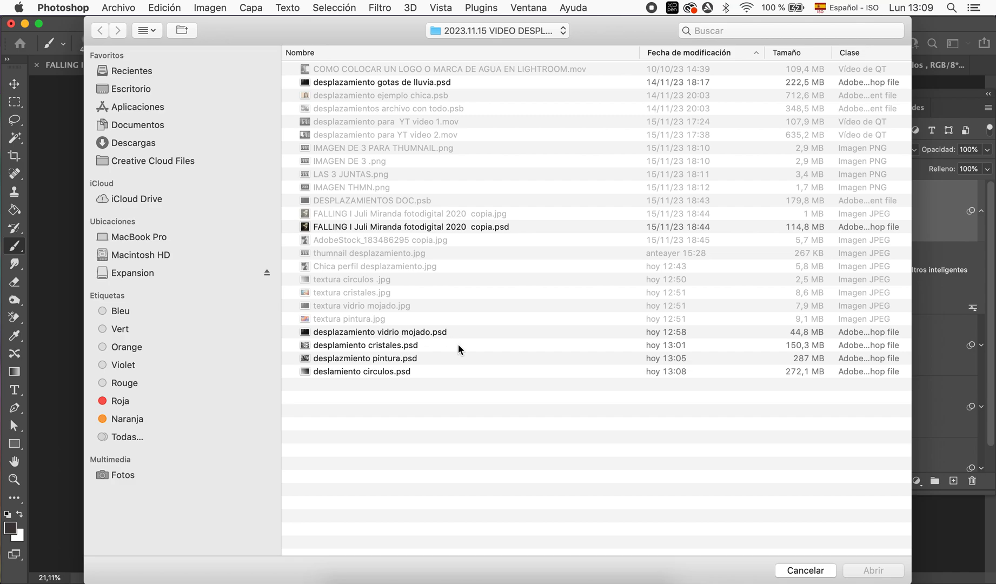
{"action": "left_click", "coordinate": [384, 371]}
{"action": "left_click", "coordinate": [873, 572]}
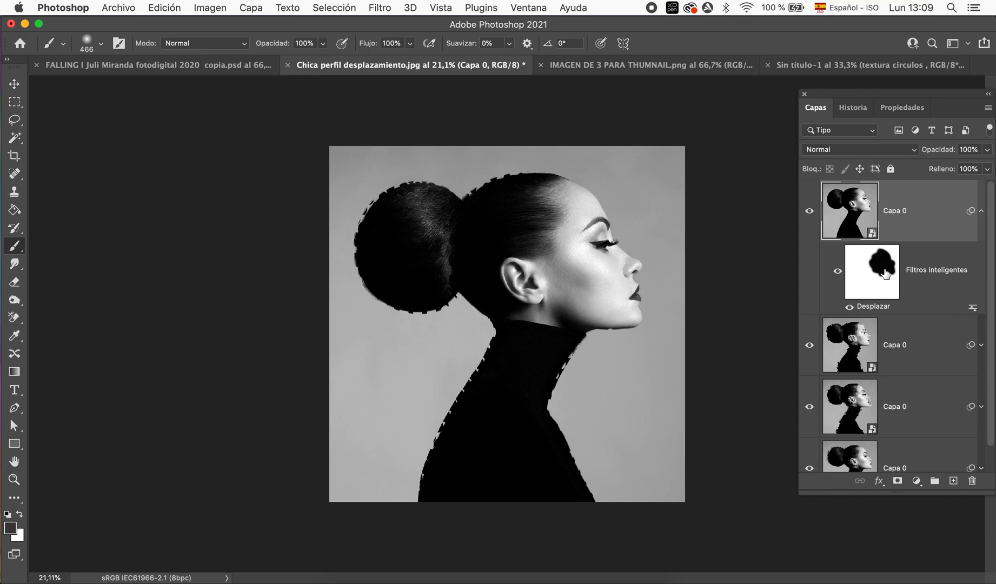
Delete the smart filter mask on the top portrait layer
{"action": "left_click", "coordinate": [879, 280]}
{"action": "right_click", "coordinate": [879, 280]}
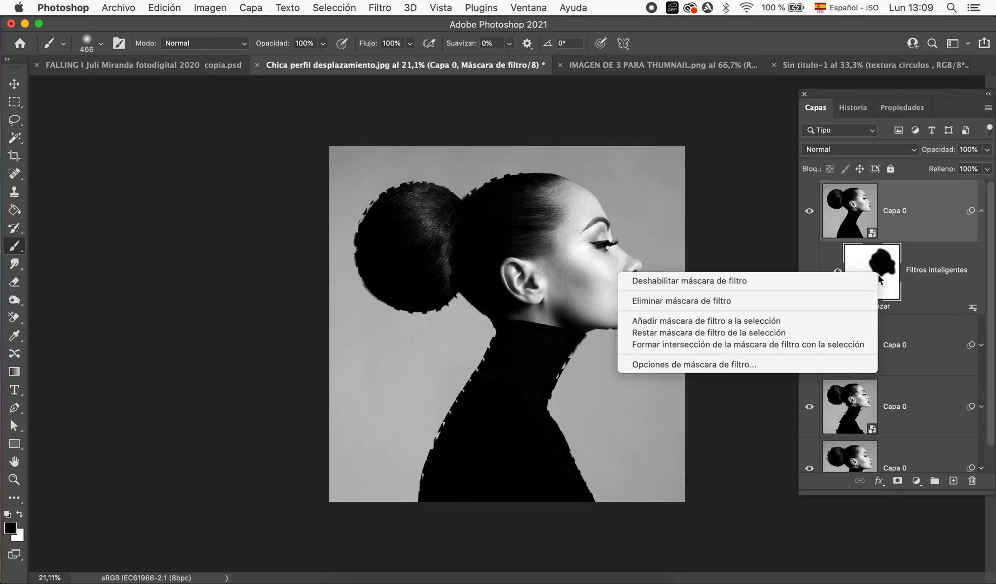
{"action": "left_click", "coordinate": [838, 300]}
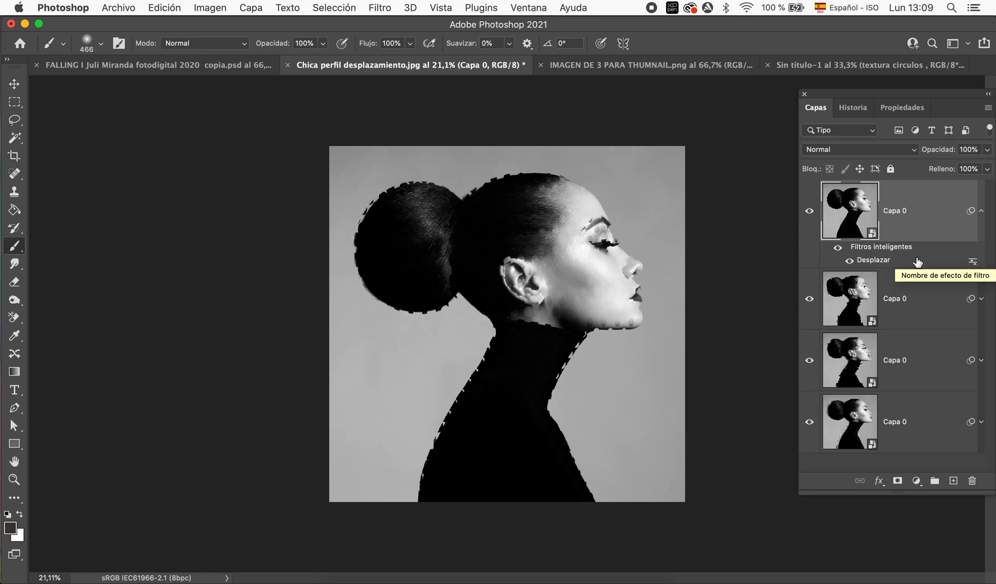
Rerun Desplazar with horizontal scale 110 and the deslamiento circulos.psd map
{"action": "double_click", "coordinate": [881, 261]}
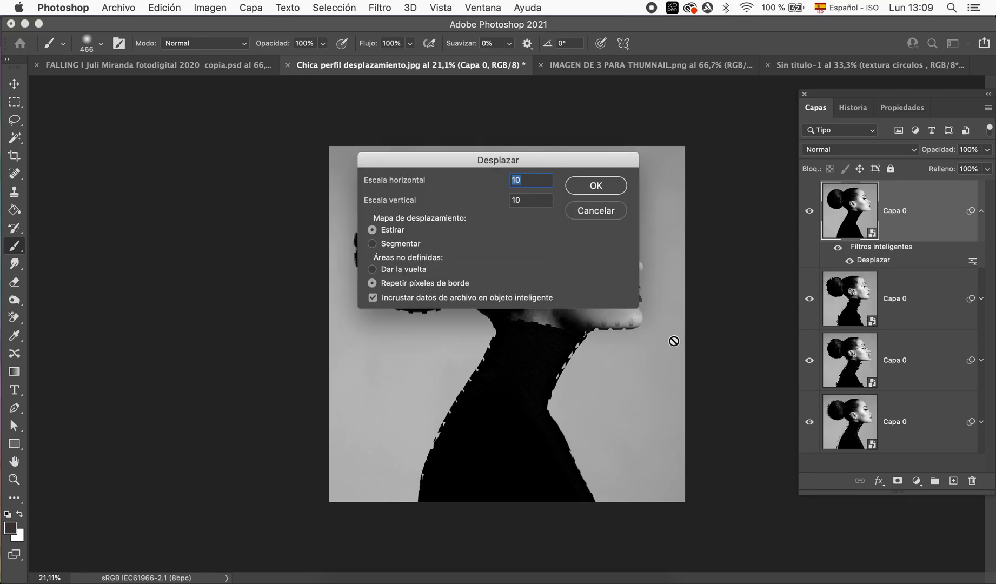
{"action": "type", "text": "110"}
{"action": "left_click", "coordinate": [602, 186]}
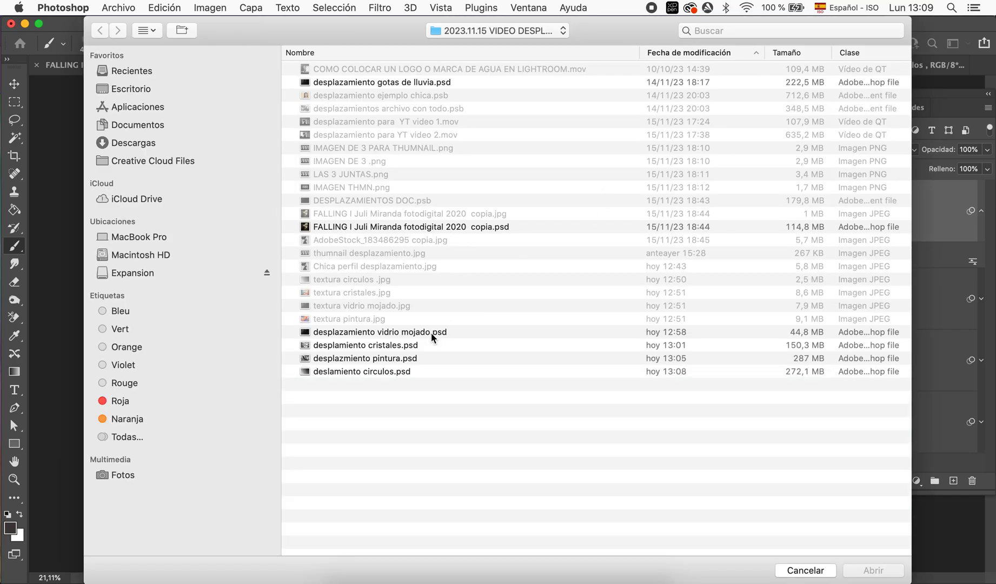
{"action": "left_click", "coordinate": [362, 372]}
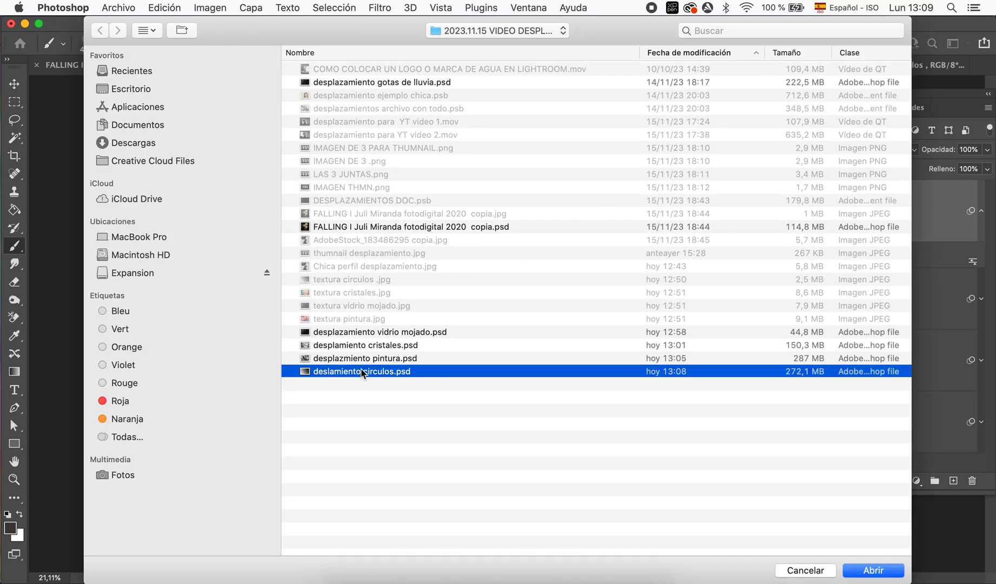
{"action": "left_click", "coordinate": [864, 576]}
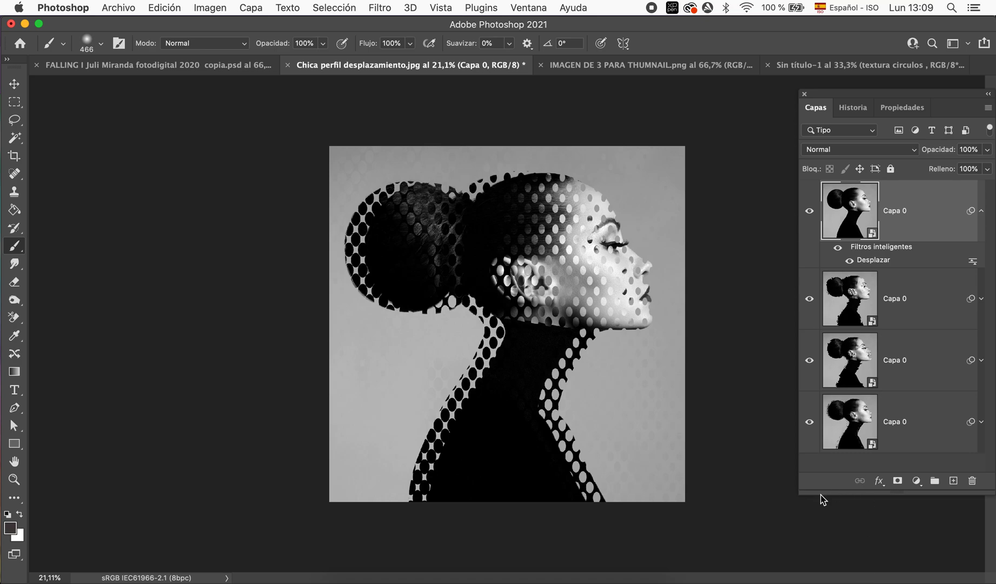
{"action": "scroll", "coordinate": [774, 499], "scroll_direction": "up", "scroll_amount": 1}
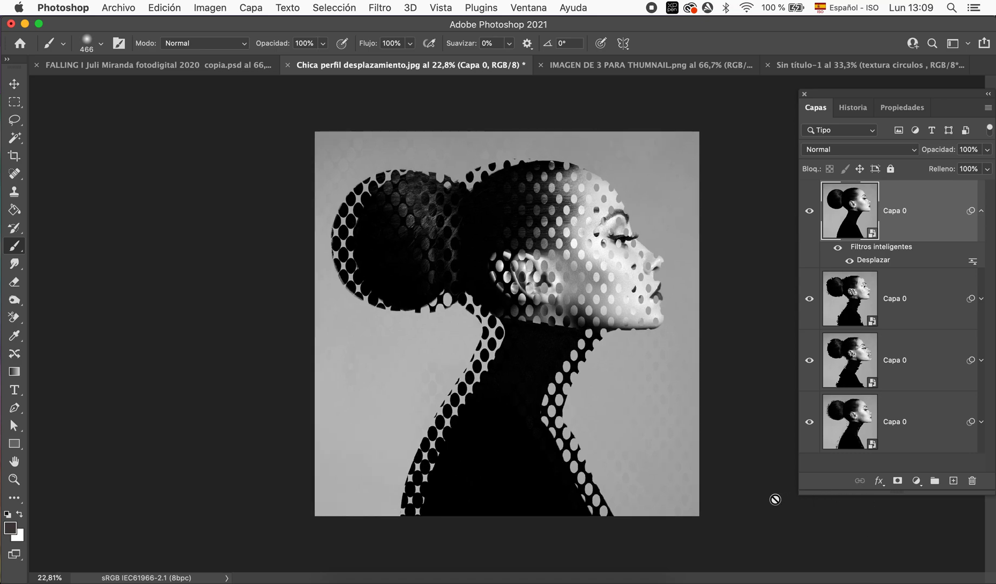
{"action": "scroll", "coordinate": [775, 499], "scroll_direction": "up", "scroll_amount": 3}
{"action": "scroll", "coordinate": [774, 499], "scroll_direction": "up", "scroll_amount": 1}
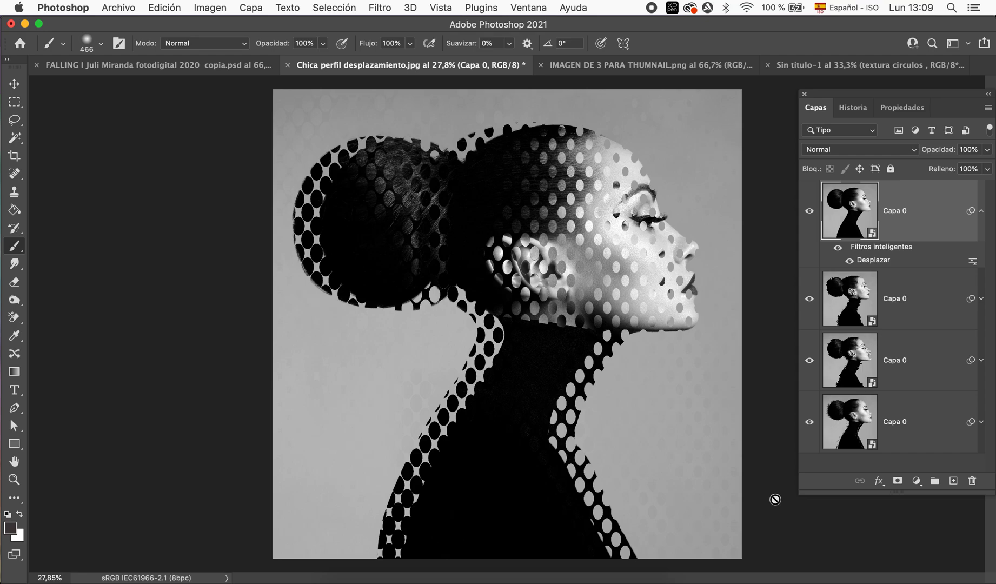
{"action": "scroll", "coordinate": [774, 499], "scroll_direction": "down", "scroll_amount": 1}
{"action": "scroll", "coordinate": [775, 499], "scroll_direction": "down", "scroll_amount": 4}
{"action": "left_click", "coordinate": [980, 214]}
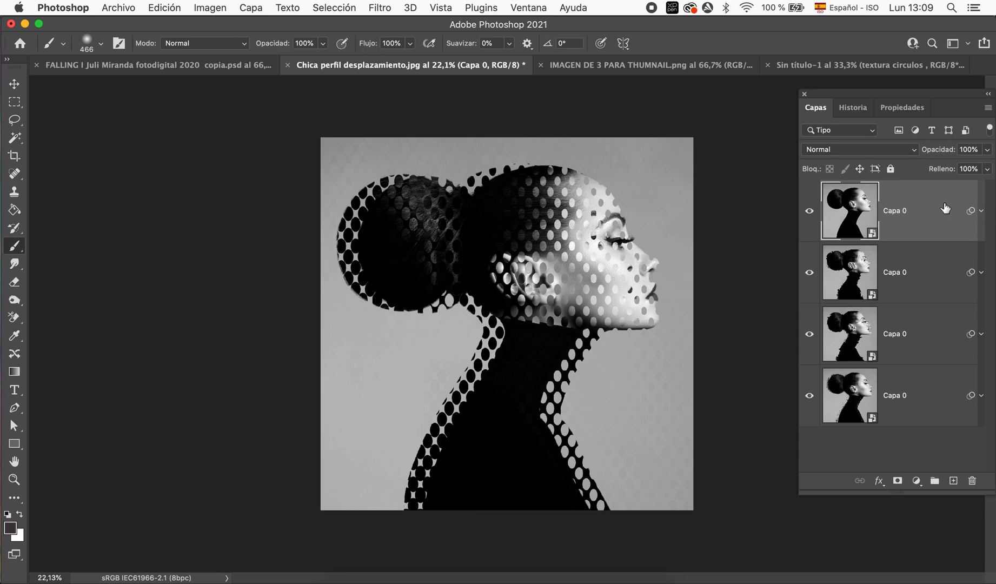
{"action": "left_click", "coordinate": [810, 211]}
{"action": "left_click", "coordinate": [810, 273]}
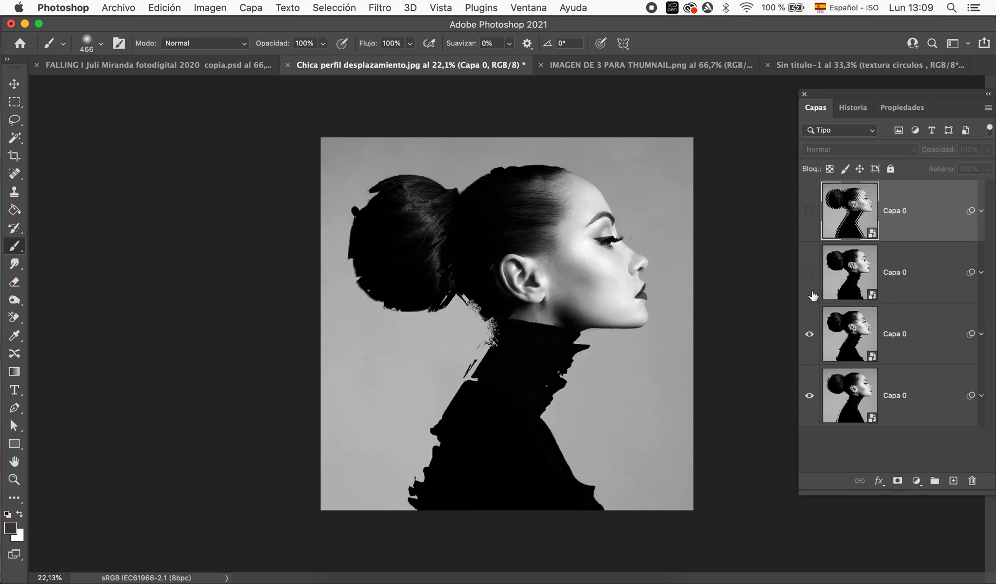
{"action": "left_click", "coordinate": [809, 333]}
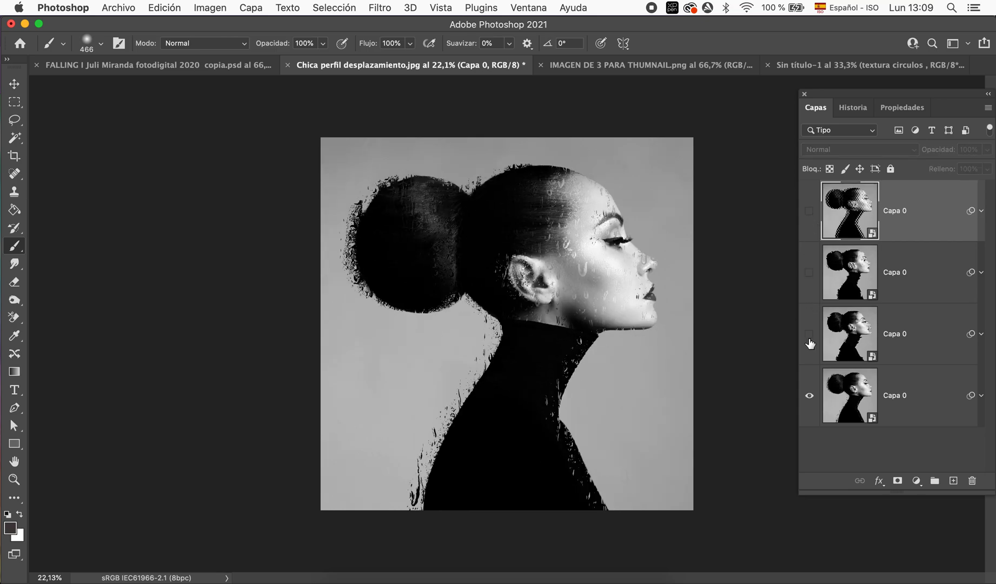
{"action": "left_click", "coordinate": [809, 272]}
{"action": "left_click", "coordinate": [809, 211]}
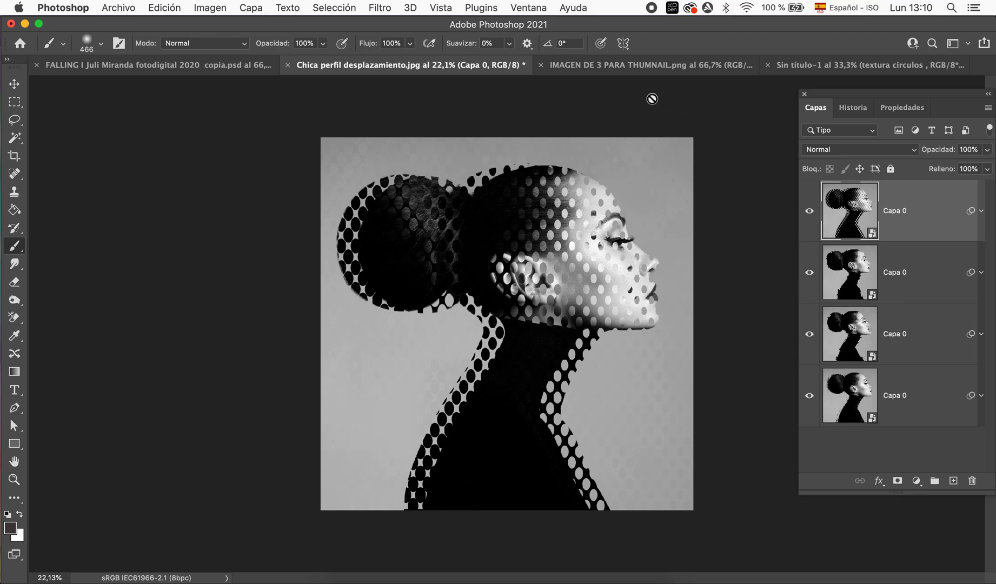
{"action": "left_click", "coordinate": [197, 66]}
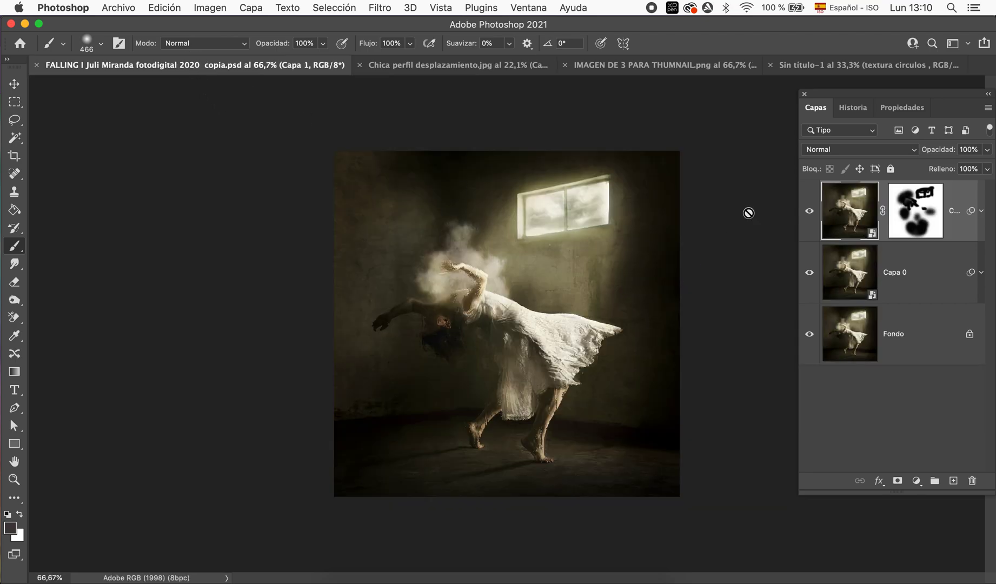
Hide the dancer's displaced layers, zoom in on the background, then show Capa 0 again
{"action": "left_click_drag", "start_coordinate": [812, 215], "coordinate": [809, 276]}
{"action": "key", "text": "super+plus"}
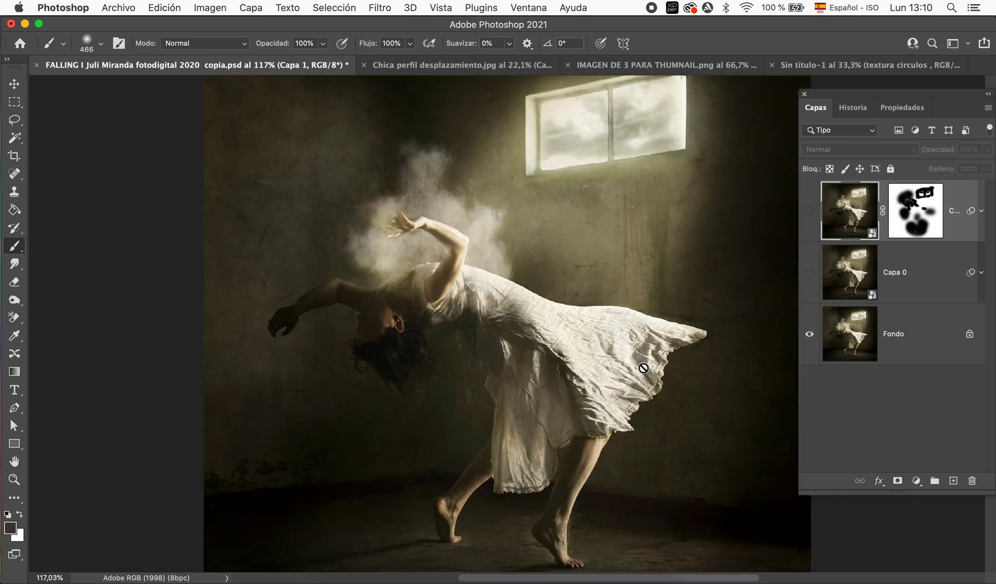
{"action": "scroll", "coordinate": [643, 367], "scroll_direction": "down", "scroll_amount": 2}
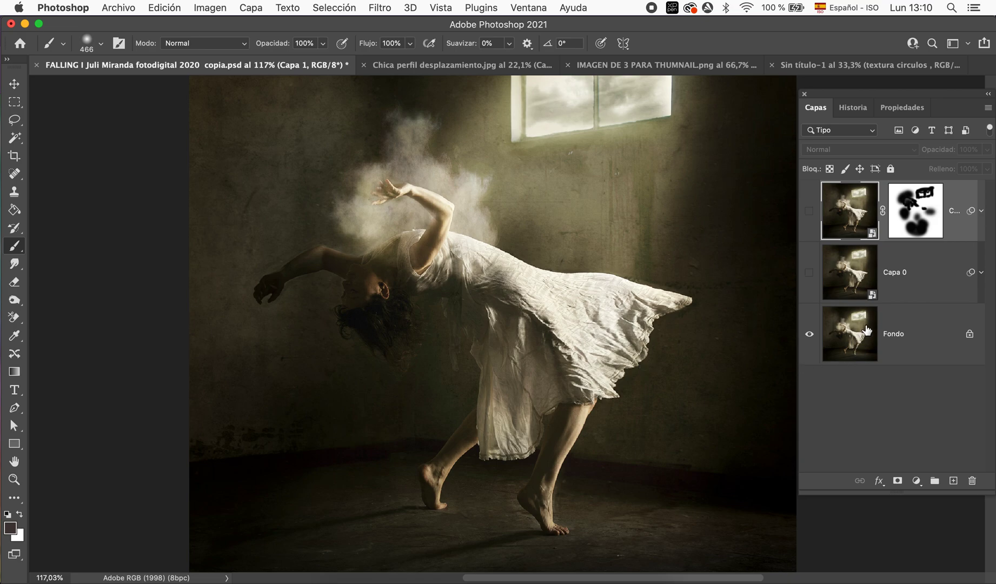
{"action": "left_click", "coordinate": [809, 273]}
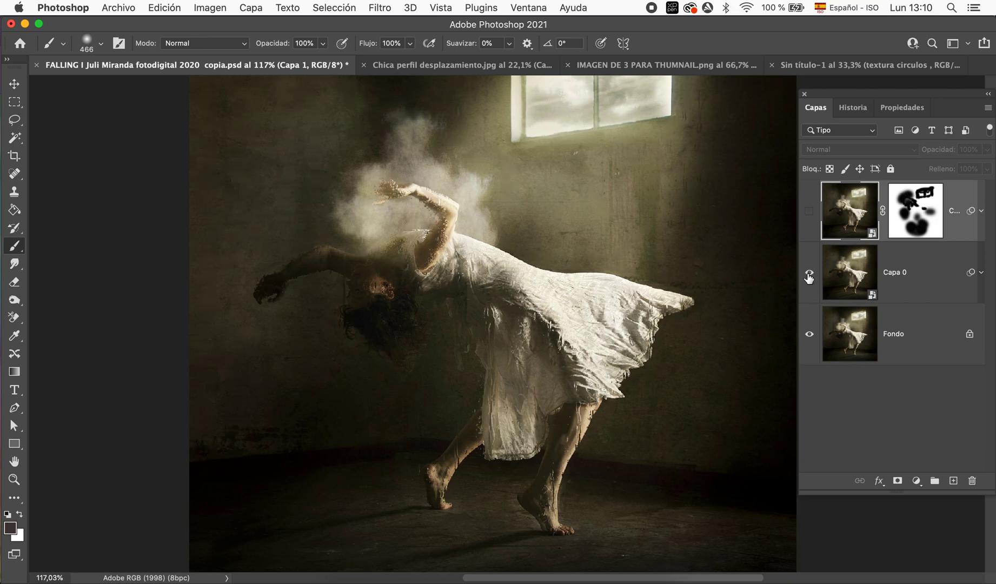
Re-show the top masked layer and inspect Capa 0's Desplazar smart filter
{"action": "left_click", "coordinate": [978, 284]}
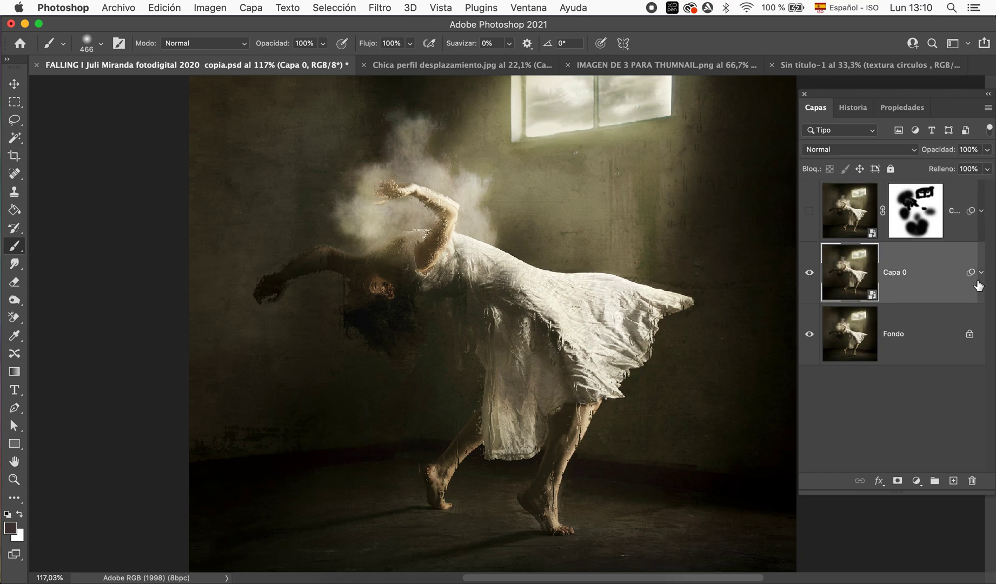
{"action": "left_click", "coordinate": [981, 272]}
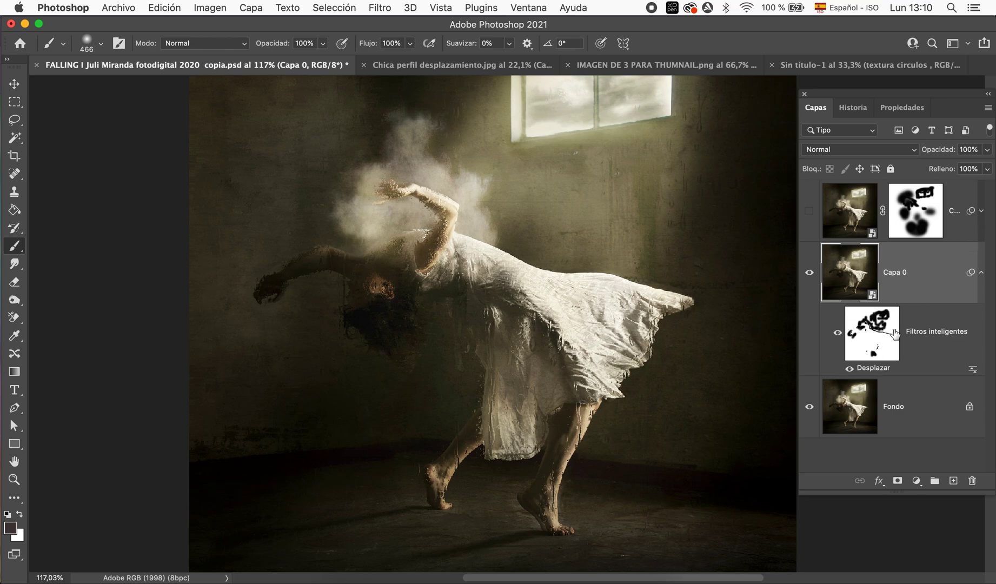
{"action": "left_click", "coordinate": [809, 211]}
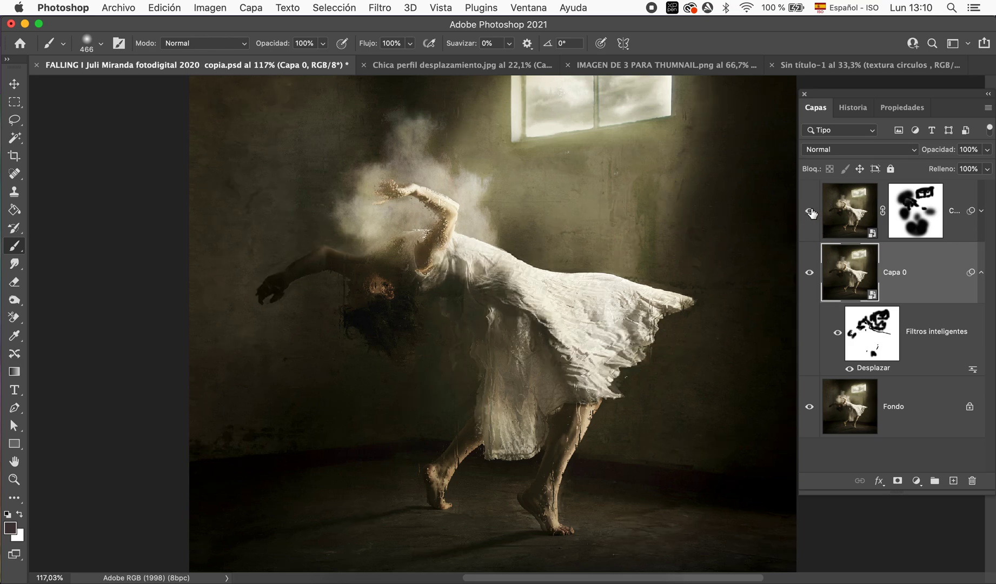
{"action": "left_click", "coordinate": [981, 211]}
{"action": "left_click", "coordinate": [980, 272]}
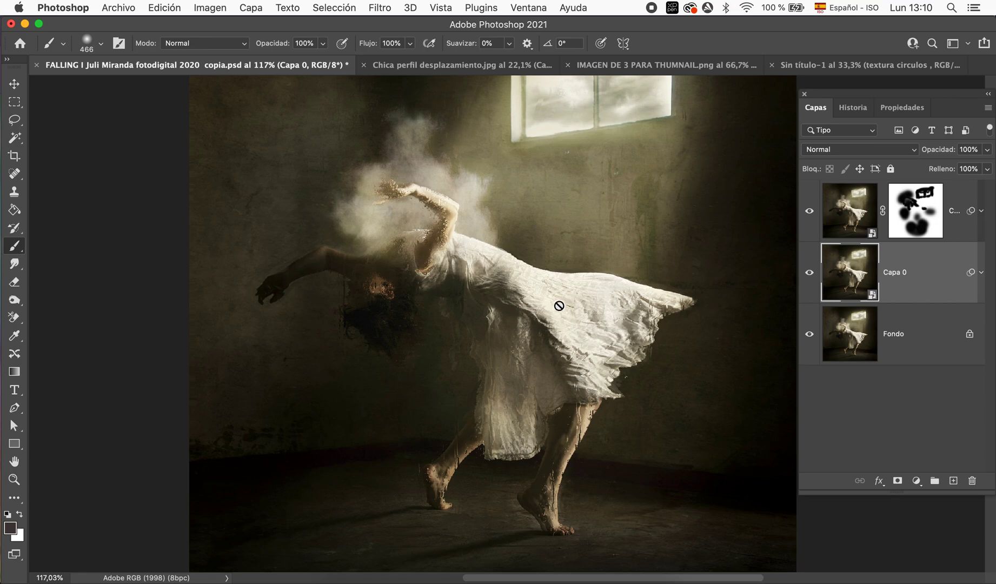
{"action": "scroll", "coordinate": [559, 306], "scroll_direction": "up", "scroll_amount": 2}
{"action": "scroll", "coordinate": [558, 306], "scroll_direction": "up", "scroll_amount": 3}
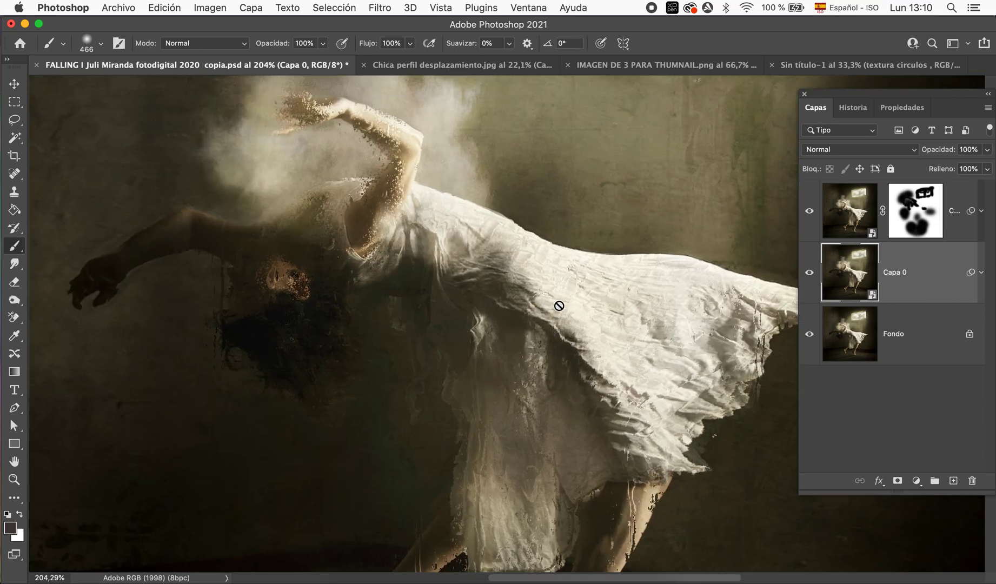
{"action": "scroll", "coordinate": [558, 306], "scroll_direction": "up", "scroll_amount": 2}
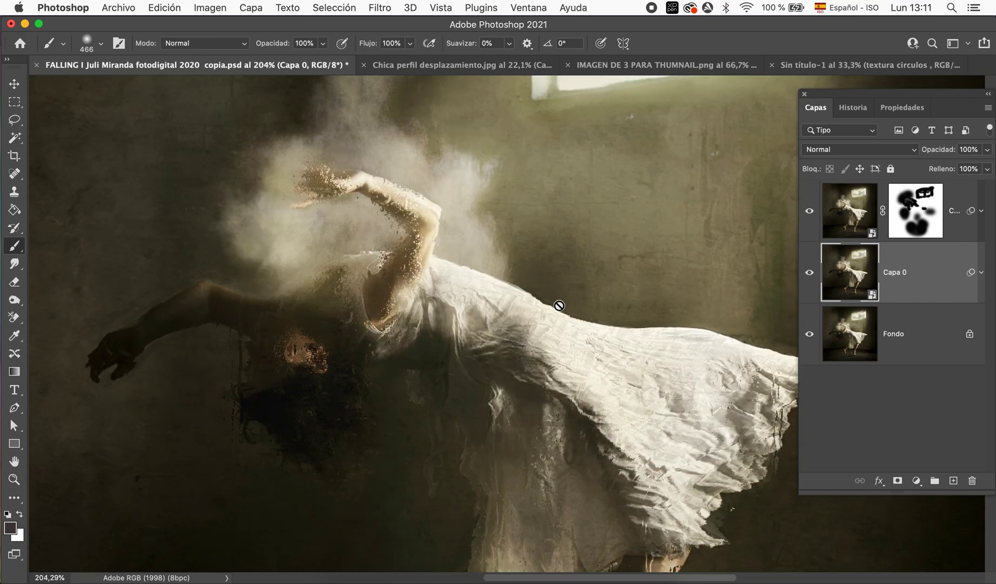
{"action": "scroll", "coordinate": [559, 306], "scroll_direction": "down", "scroll_amount": 5}
{"action": "scroll", "coordinate": [559, 306], "scroll_direction": "down", "scroll_amount": 2}
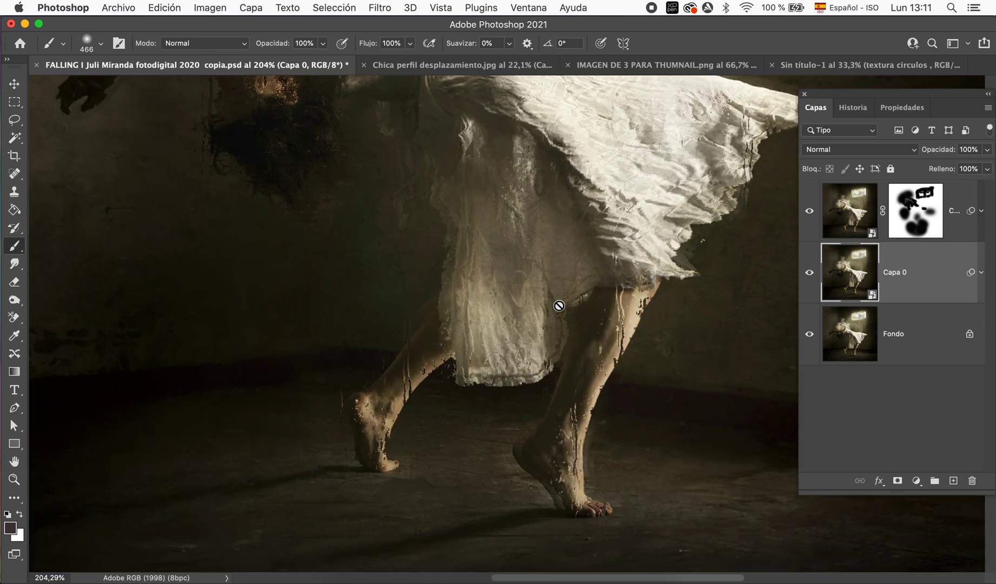
{"action": "scroll", "coordinate": [559, 306], "scroll_direction": "right", "scroll_amount": 4}
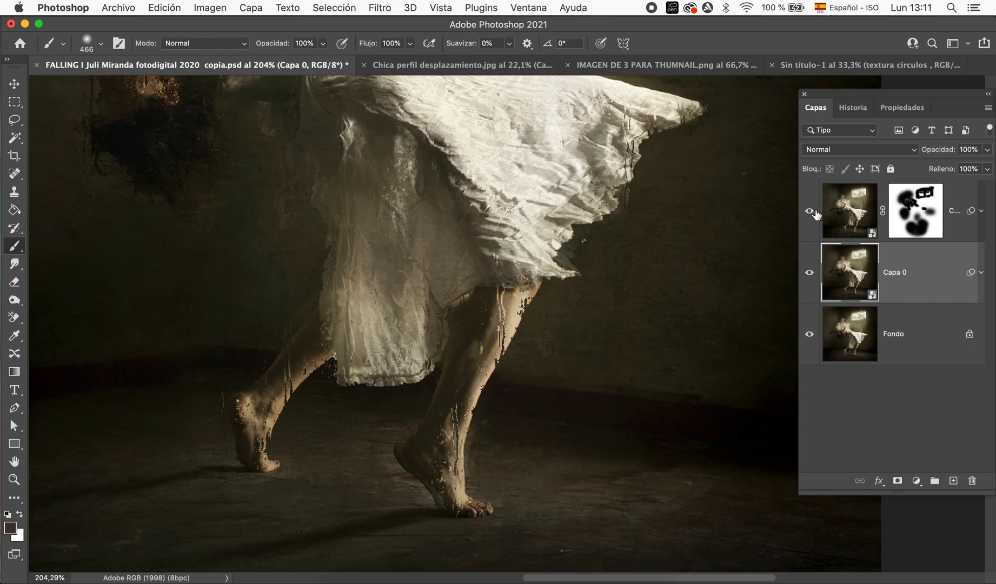
{"action": "left_click_drag", "start_coordinate": [809, 211], "coordinate": [814, 292]}
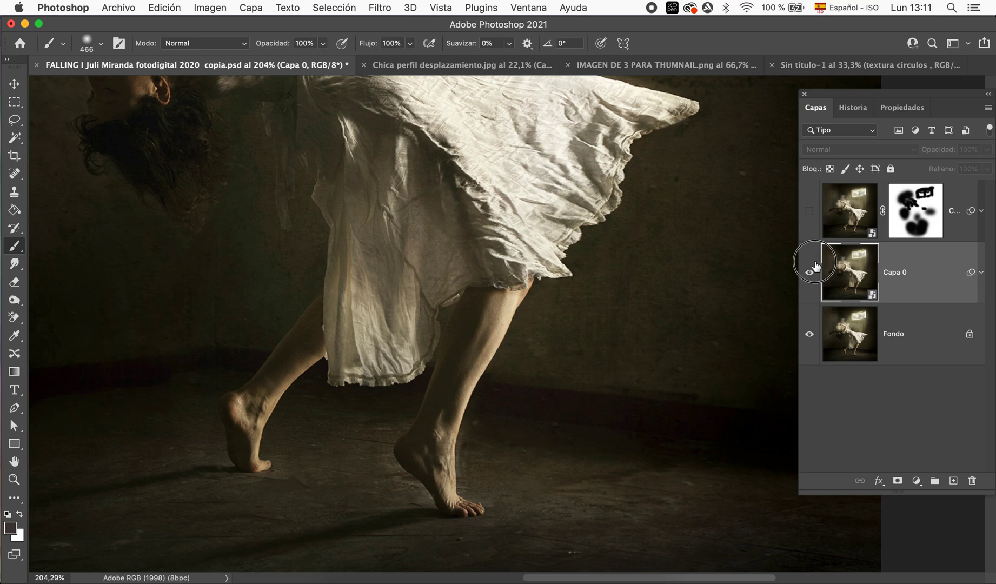
{"action": "left_click_drag", "start_coordinate": [809, 271], "coordinate": [809, 211]}
{"action": "scroll", "coordinate": [740, 316], "scroll_direction": "down", "scroll_amount": 5}
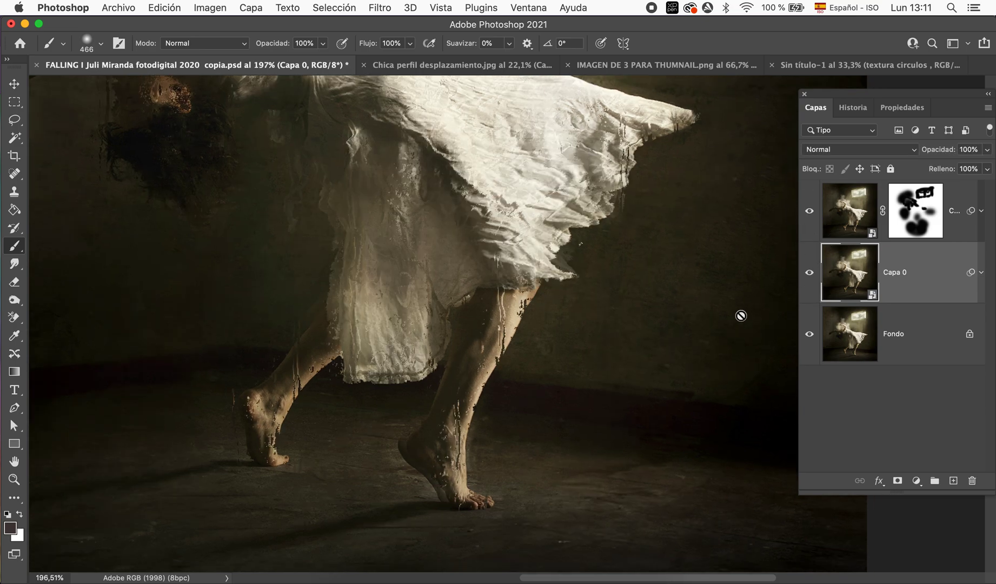
{"action": "scroll", "coordinate": [741, 316], "scroll_direction": "down", "scroll_amount": 3}
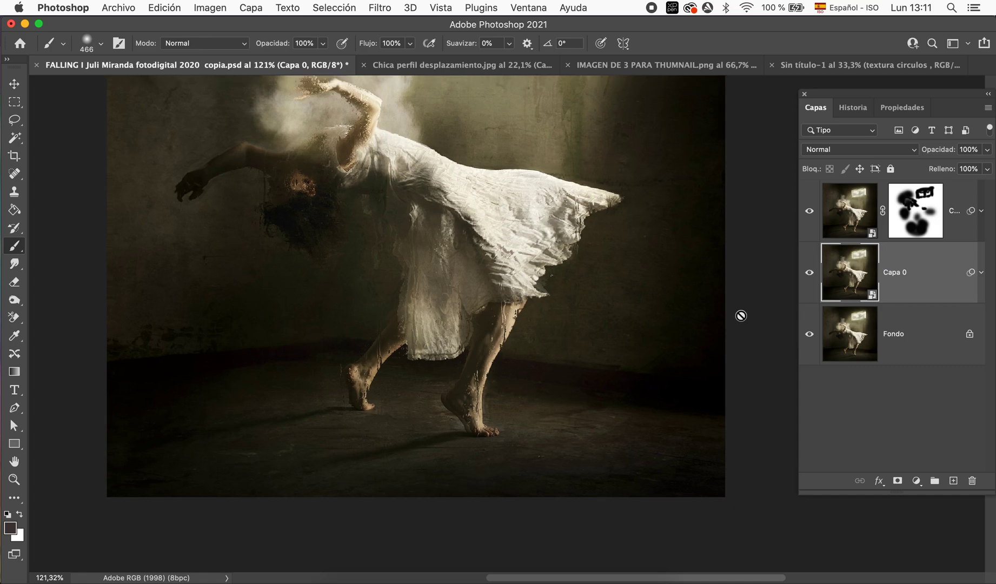
{"action": "scroll", "coordinate": [740, 316], "scroll_direction": "up", "scroll_amount": 1}
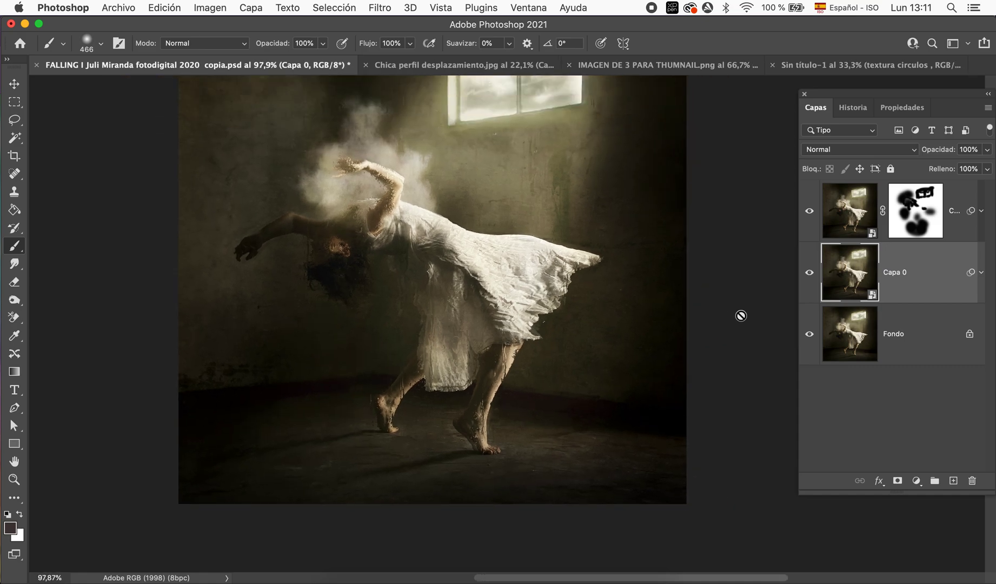
{"action": "scroll", "coordinate": [741, 316], "scroll_direction": "up", "scroll_amount": 1}
{"action": "scroll", "coordinate": [740, 315], "scroll_direction": "up", "scroll_amount": 1}
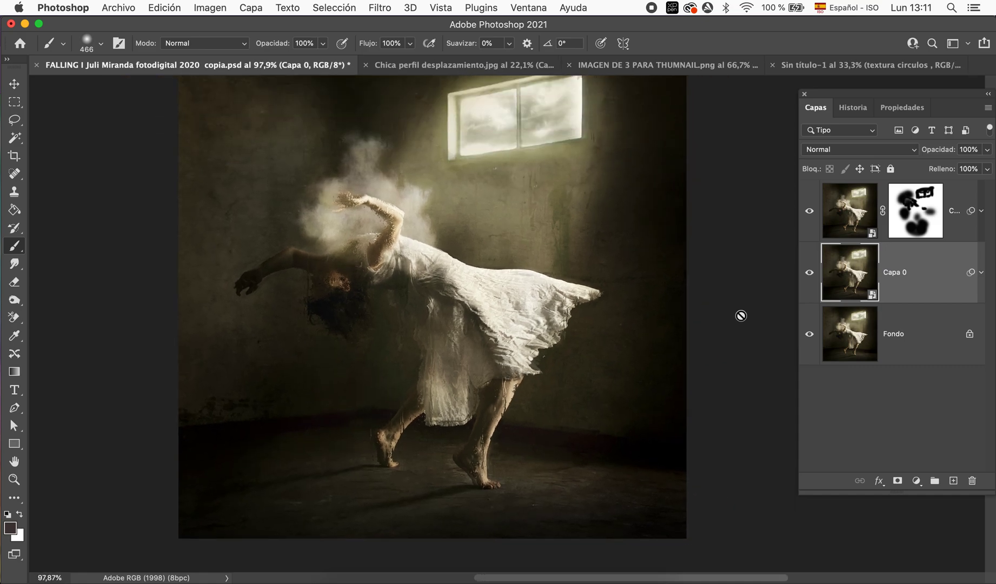